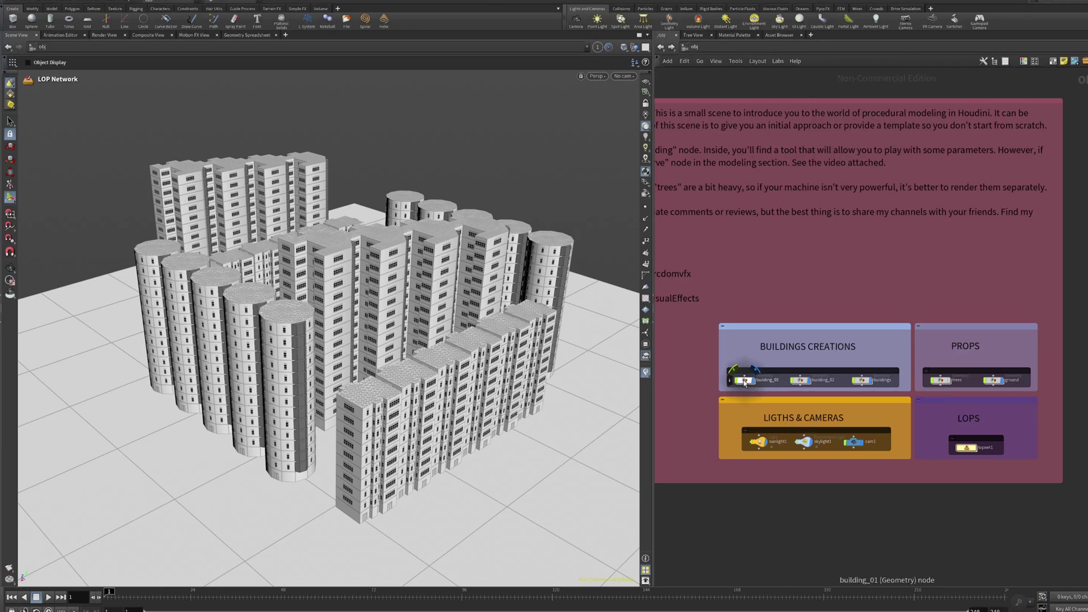
# Step: Open the building_01 geometry network and show the parameters of the CONTROLLER node under Master Tool
pyautogui.doubleClick(745, 381)
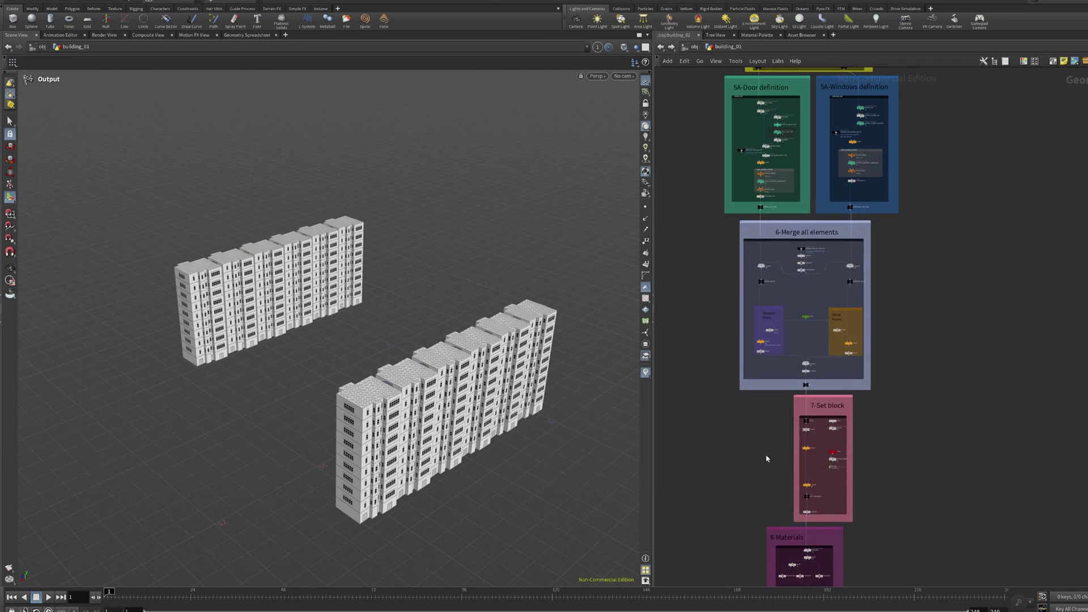
pyautogui.moveTo(719, 305); pyautogui.dragTo(729, 428, button='middle')
pyautogui.scroll(1, 723, 370)
pyautogui.scroll(-4, 721, 362)
pyautogui.scroll(2, 721, 362)
pyautogui.moveTo(721, 362); pyautogui.dragTo(749, 369, button='middle')
pyautogui.moveTo(345, 374)
pyautogui.keyDown('alt'); pyautogui.mouseDown()
pyautogui.moveTo(378, 362)
pyautogui.moveTo(332, 353)
pyautogui.moveTo(358, 363)
pyautogui.mouseUp(); pyautogui.keyUp('alt')
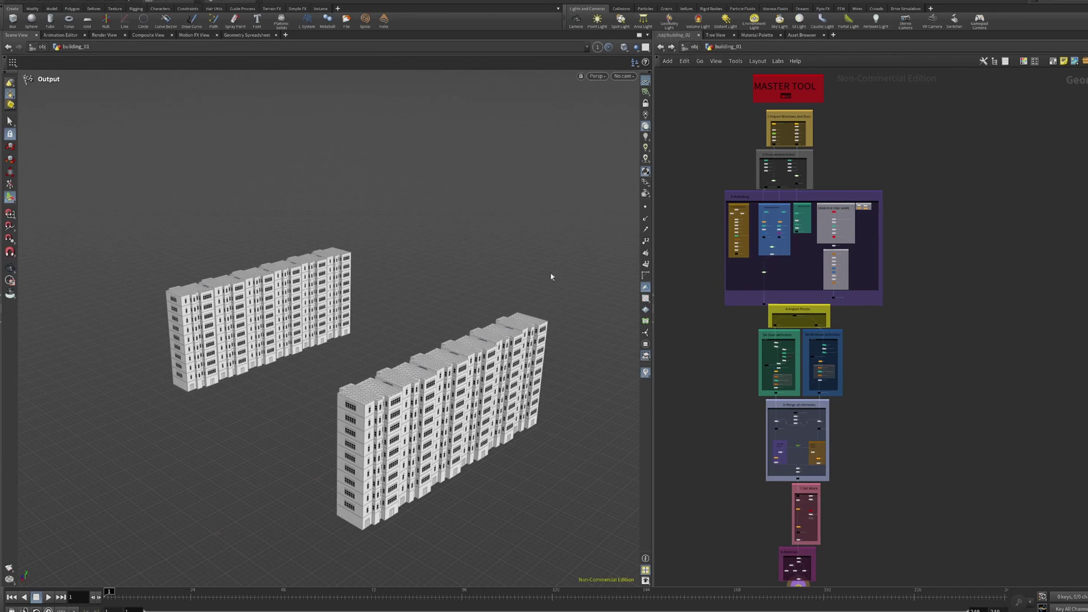
pyautogui.scroll(3, 779, 103)
pyautogui.scroll(2, 779, 103)
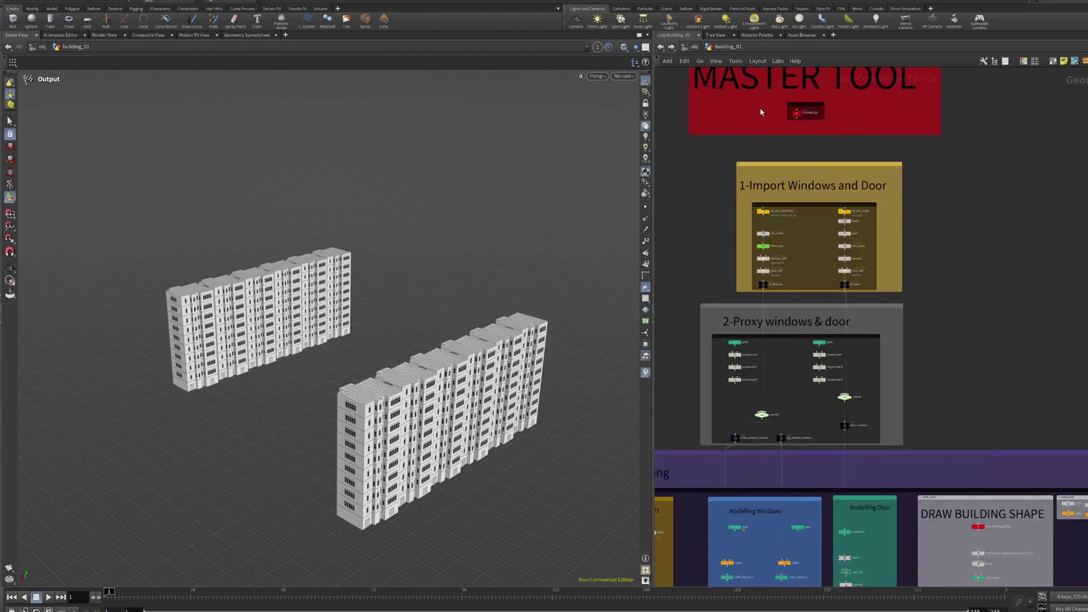
pyautogui.click(808, 115)
pyautogui.press('p')
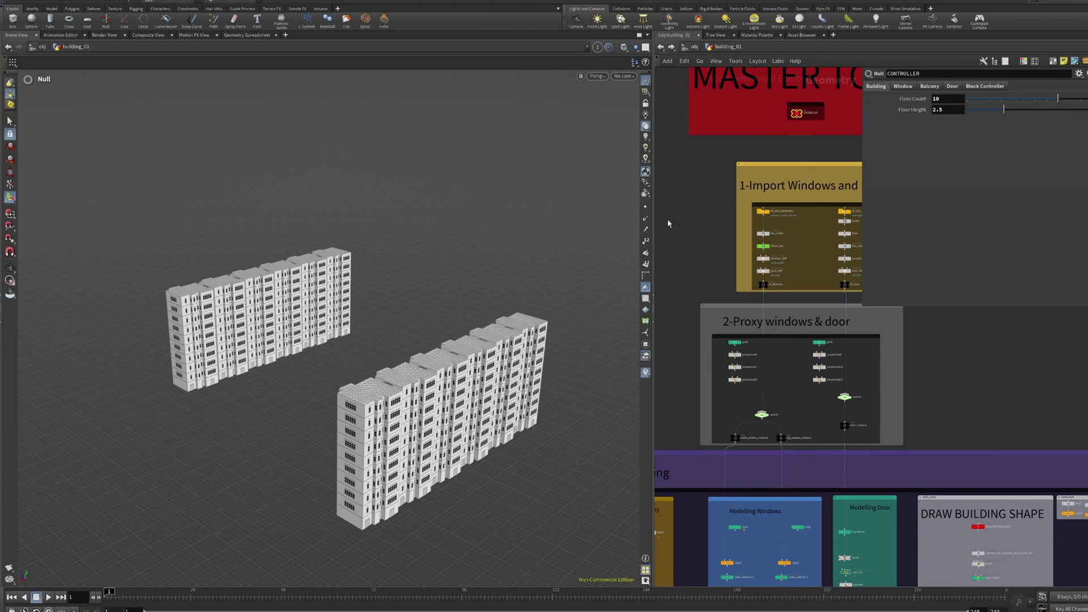
# Step: Set the building's Floor Count to 20
pyautogui.click(955, 100)
pyautogui.write('20')
pyautogui.press('Return')
pyautogui.moveTo(397, 306); pyautogui.dragTo(361, 278)
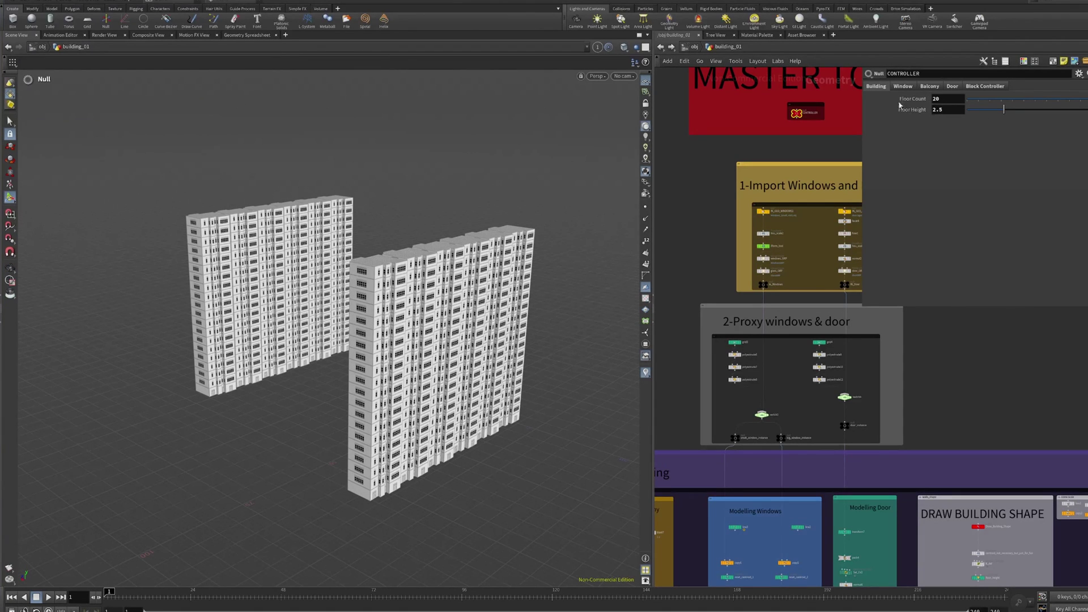
# Step: Display the output of the ALL null in the merge section and frame the single building in the viewport
pyautogui.scroll(-8, 954, 413)
pyautogui.moveTo(954, 414); pyautogui.dragTo(756, 201, button='middle')
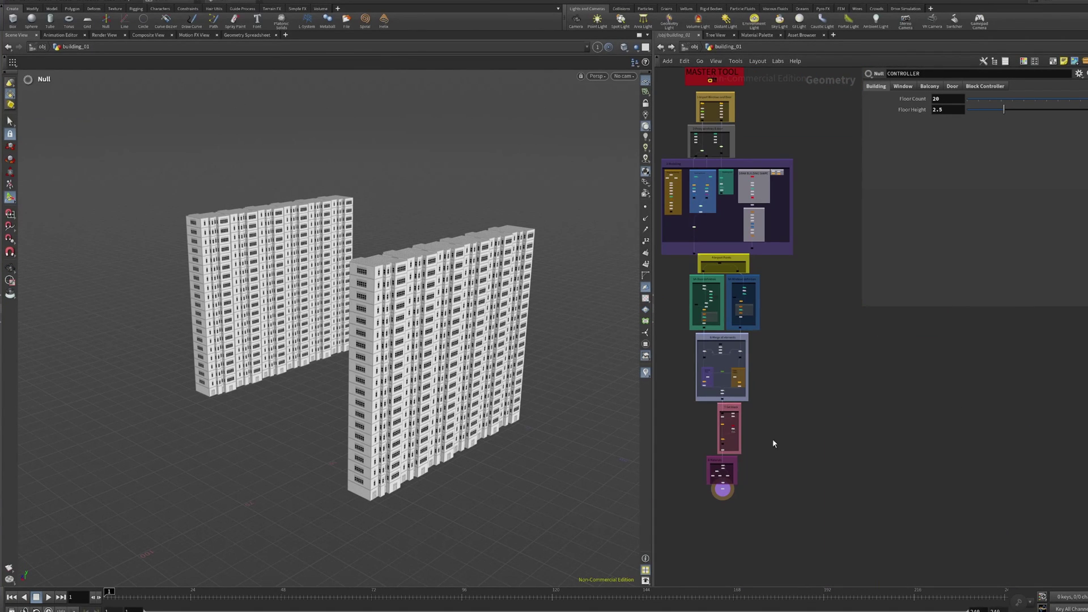
pyautogui.scroll(10, 722, 391)
pyautogui.click(722, 390)
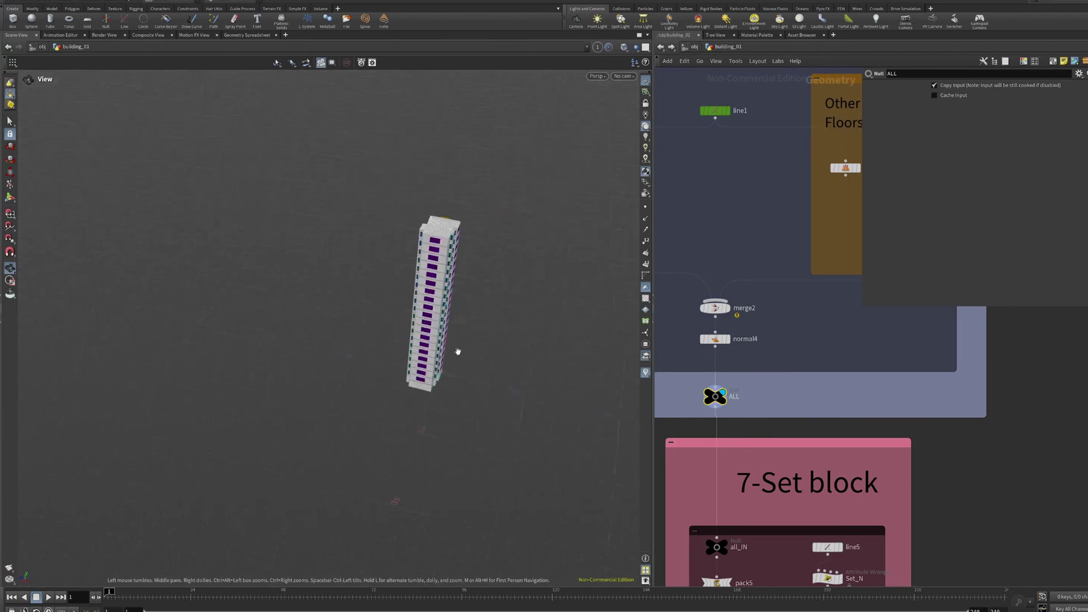
pyautogui.press('h')
pyautogui.press('h')
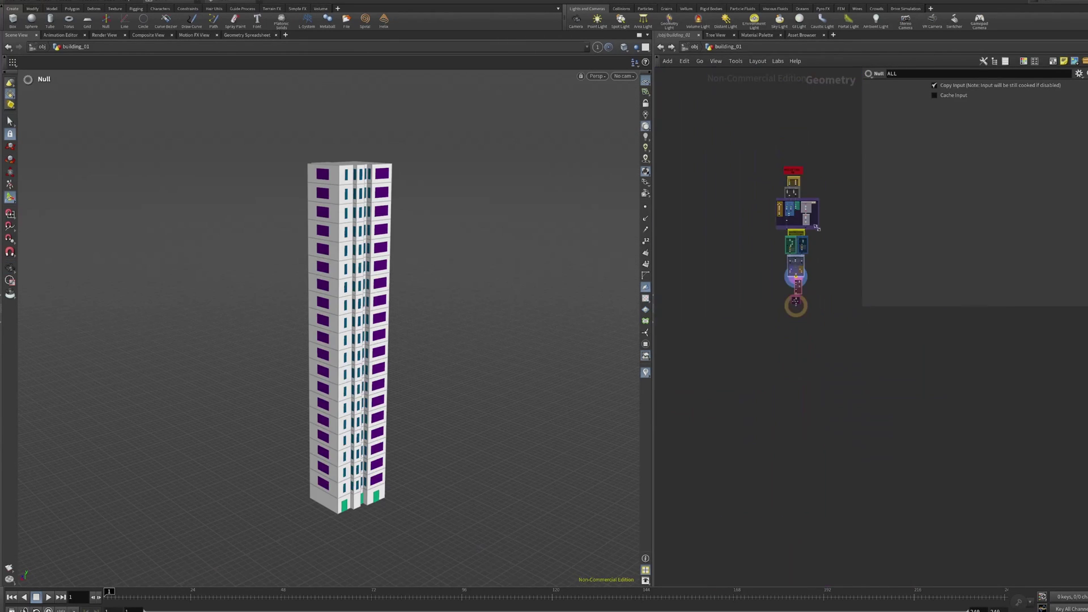
# Step: Select the CONTROLLER node, try another floor height, and lower the building's floor count
pyautogui.scroll(5, 748, 324)
pyautogui.click(813, 324)
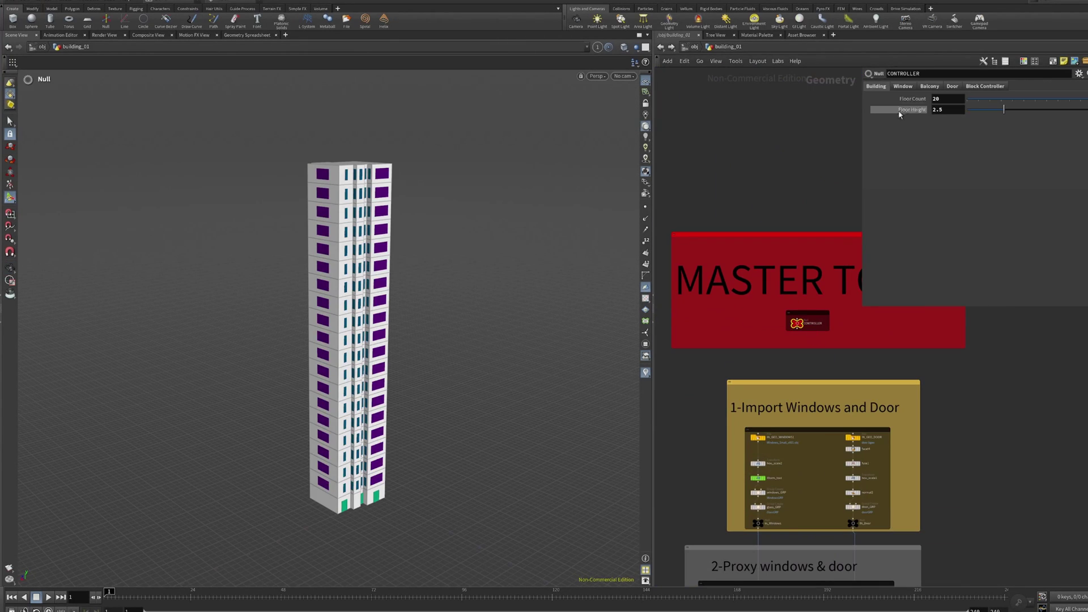
pyautogui.keyDown('alt'); pyautogui.moveTo(431, 317); pyautogui.dragTo(431, 362); pyautogui.keyUp('alt')
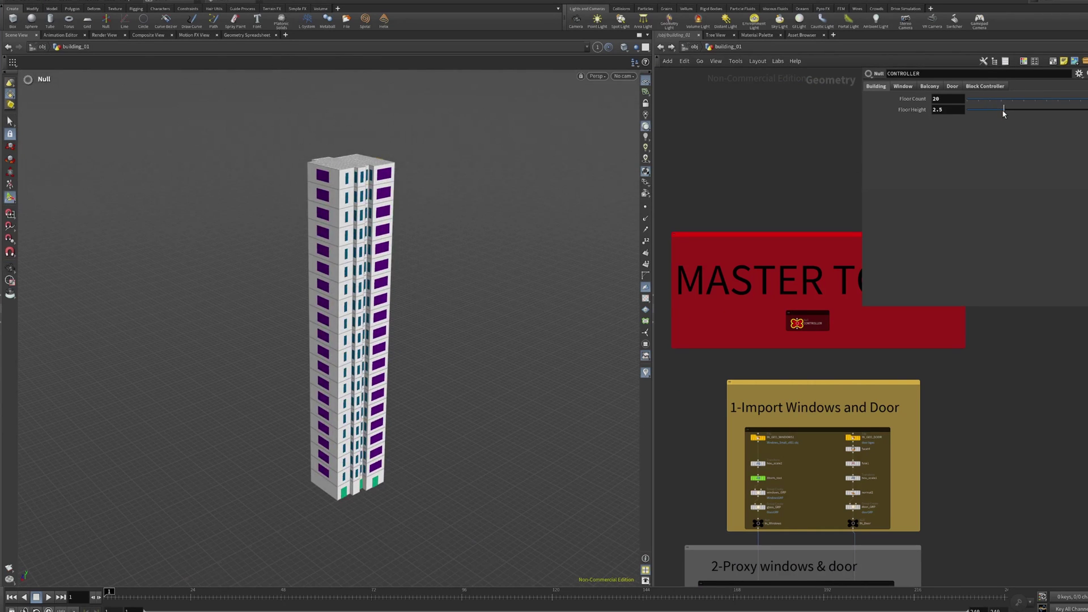
pyautogui.moveTo(1003, 110); pyautogui.dragTo(1053, 99)
pyautogui.hotkey('ctrl', 'z')
# Step: Try different big/small window bias, window height and window width values on the facade, and undo the changes
pyautogui.click(904, 86)
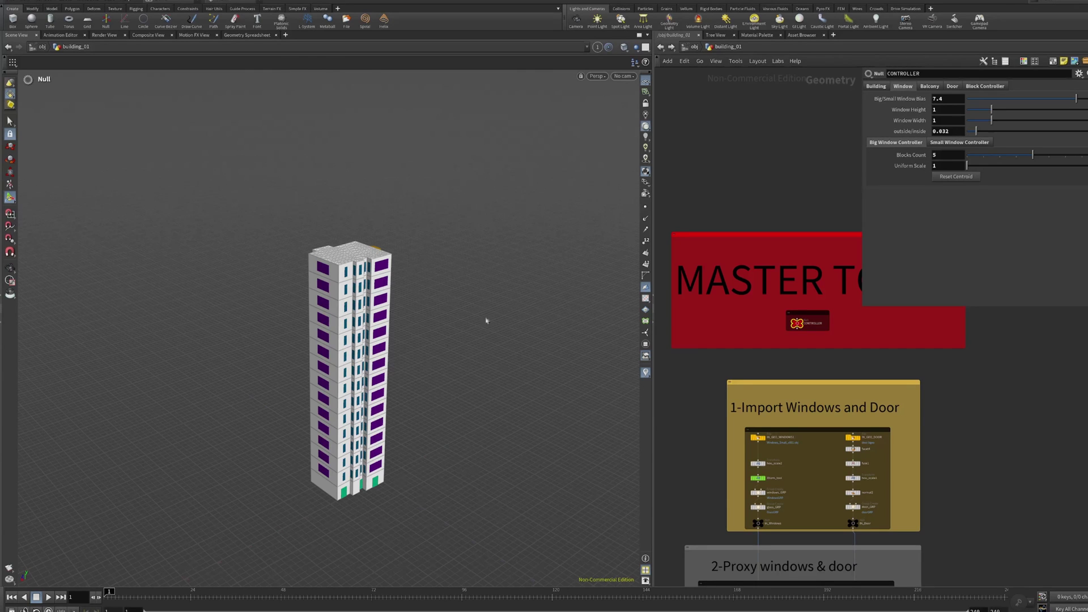
pyautogui.keyDown('alt'); pyautogui.moveTo(455, 343); pyautogui.dragTo(481, 307, button='right'); pyautogui.keyUp('alt')
pyautogui.keyDown('alt'); pyautogui.moveTo(481, 307); pyautogui.dragTo(379, 318); pyautogui.keyUp('alt')
pyautogui.keyDown('alt'); pyautogui.moveTo(380, 254); pyautogui.dragTo(444, 306); pyautogui.keyUp('alt')
pyautogui.press('Return')
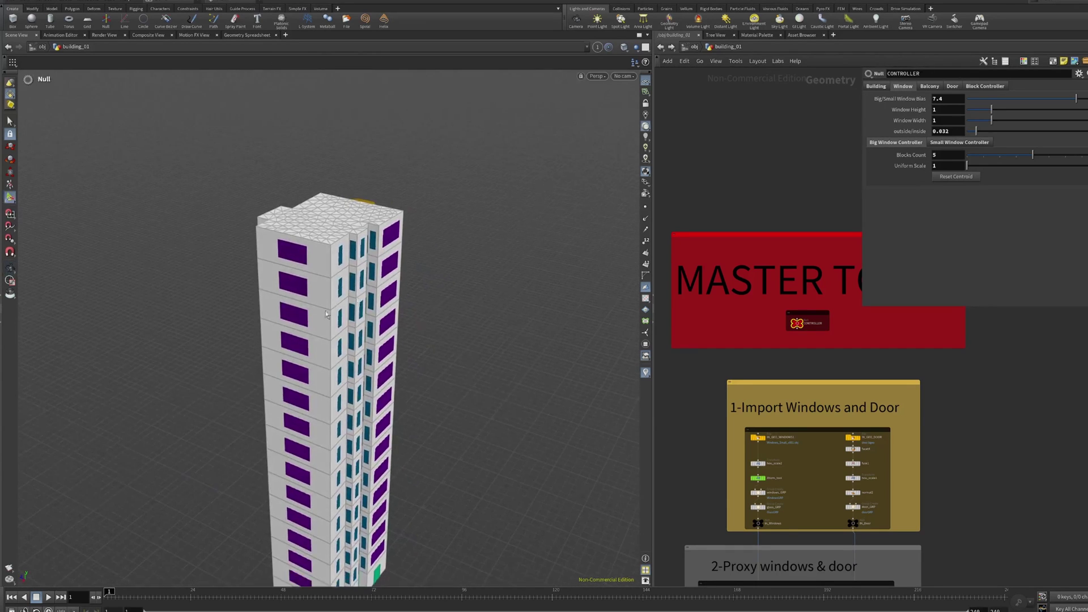
pyautogui.scroll(5, 310, 324)
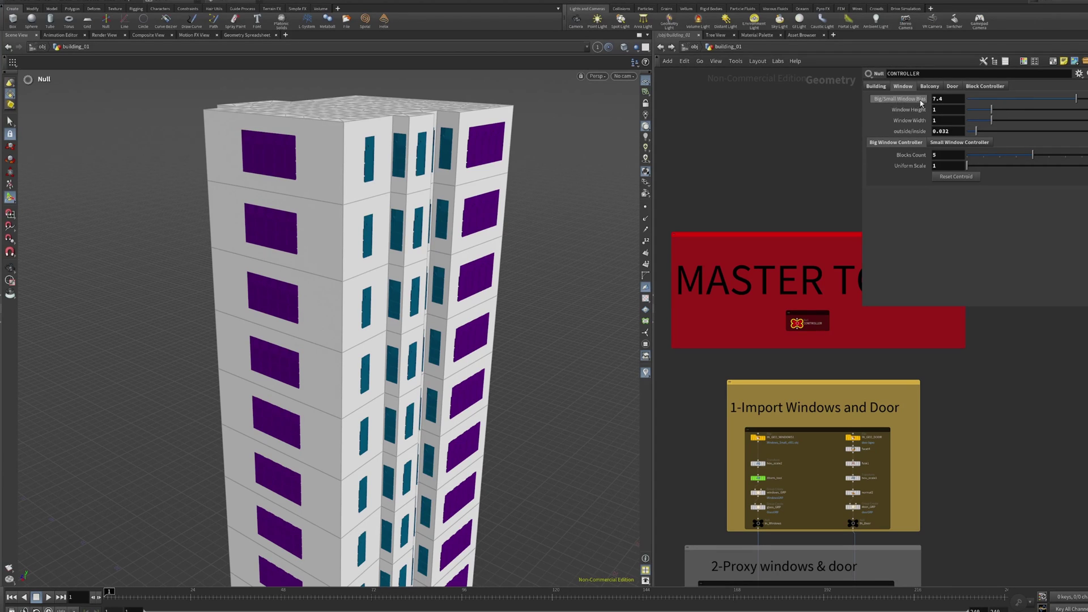
pyautogui.moveTo(1064, 100); pyautogui.dragTo(1087, 115)
pyautogui.moveTo(996, 112); pyautogui.dragTo(1012, 132)
pyautogui.hotkey('ctrl', 'z')
# Step: Set the windows' outside/inside value to 0.029 and the big windows' Blocks Count to 3
pyautogui.moveTo(978, 131)
pyautogui.mouseDown()
pyautogui.moveTo(993, 128)
pyautogui.moveTo(965, 143)
pyautogui.moveTo(977, 144)
pyautogui.mouseUp()
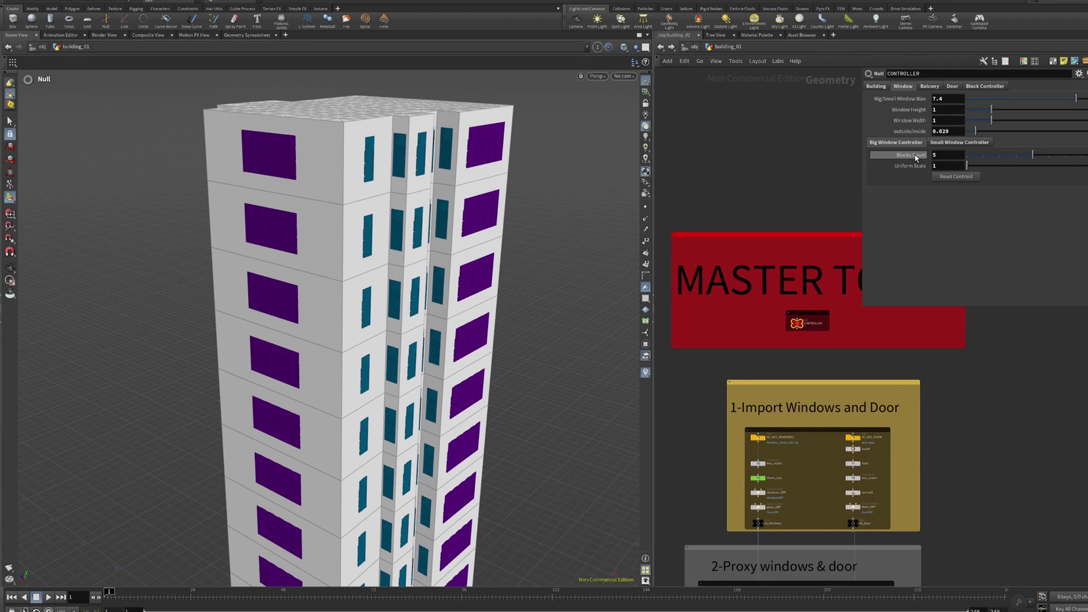
pyautogui.moveTo(501, 287)
pyautogui.mouseDown()
pyautogui.moveTo(498, 274)
pyautogui.moveTo(485, 280)
pyautogui.mouseUp()
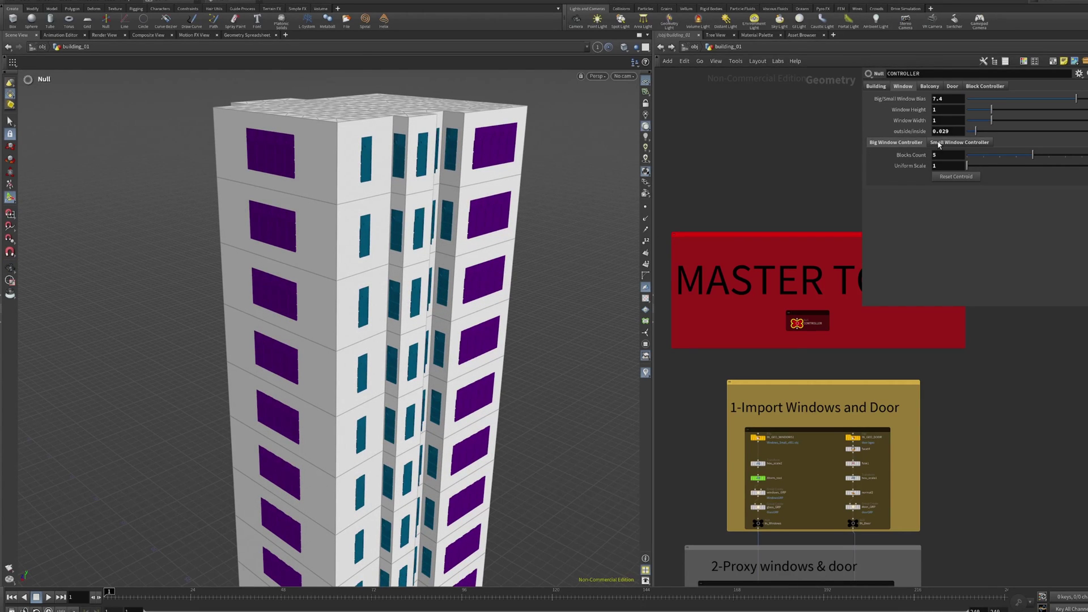
pyautogui.click(888, 145)
pyautogui.moveTo(1033, 157); pyautogui.dragTo(1007, 160)
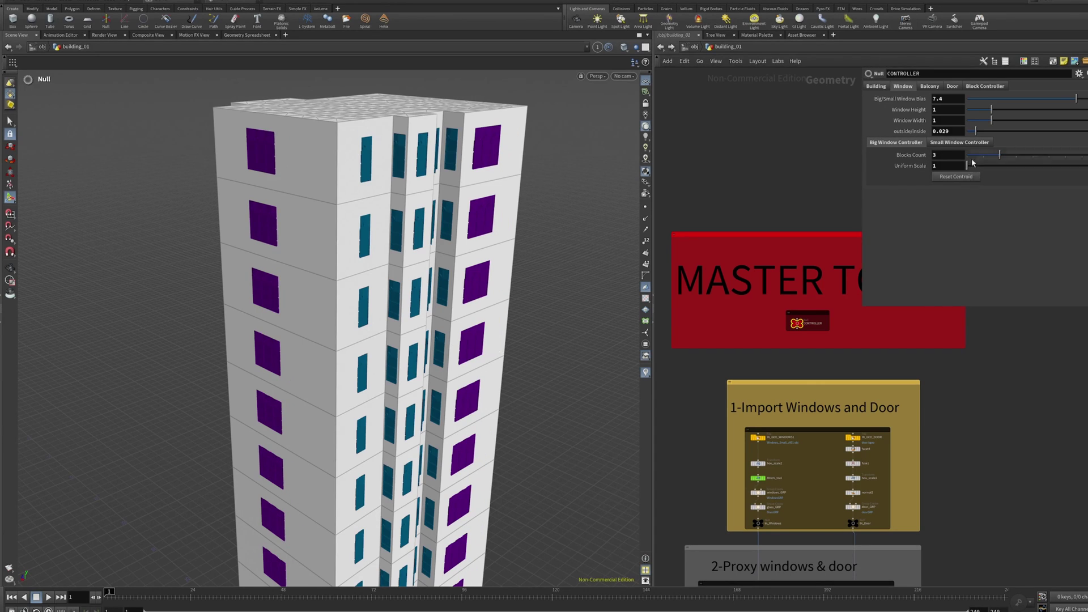
# Step: Try another uniform scale for the big windows and reset their centroid
pyautogui.moveTo(971, 167); pyautogui.dragTo(976, 169)
pyautogui.click(973, 176)
pyautogui.keyDown('alt'); pyautogui.moveTo(508, 377); pyautogui.dragTo(545, 360); pyautogui.keyUp('alt')
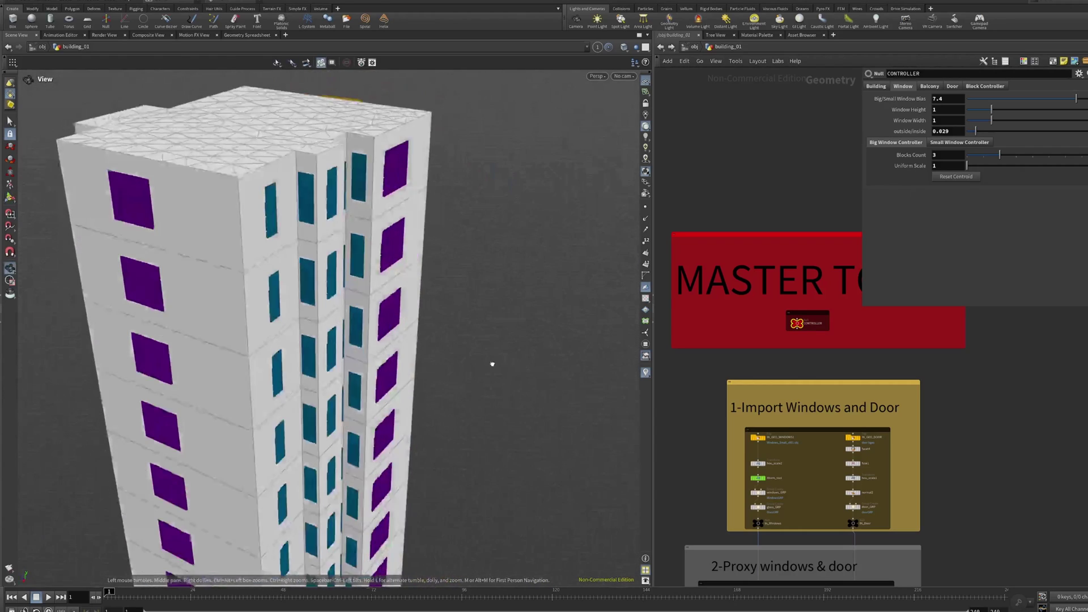
pyautogui.click(955, 177)
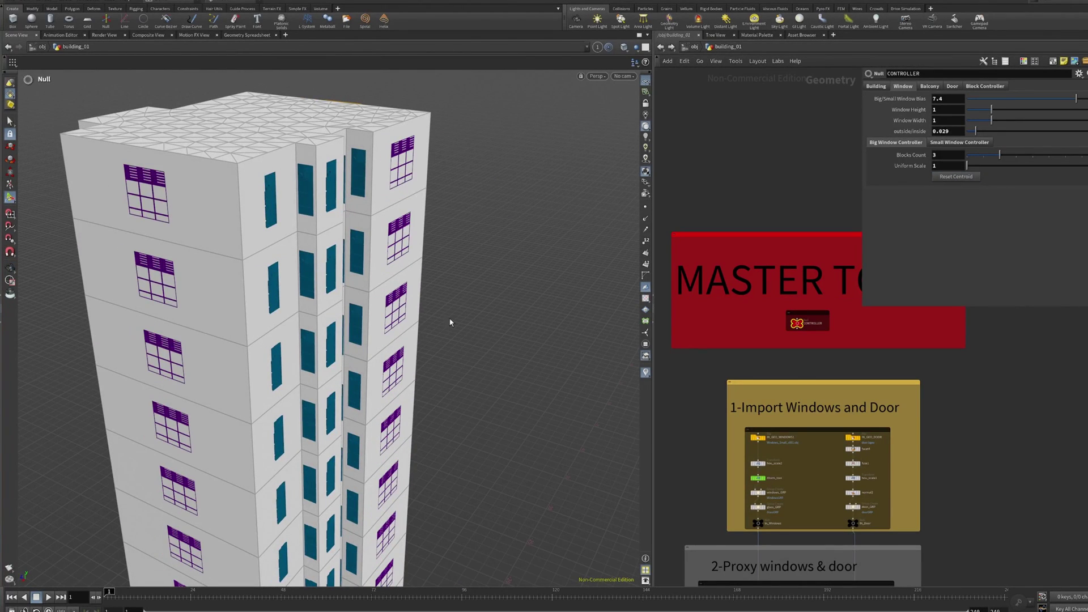
pyautogui.keyDown('alt'); pyautogui.moveTo(450, 322); pyautogui.dragTo(386, 316); pyautogui.keyUp('alt')
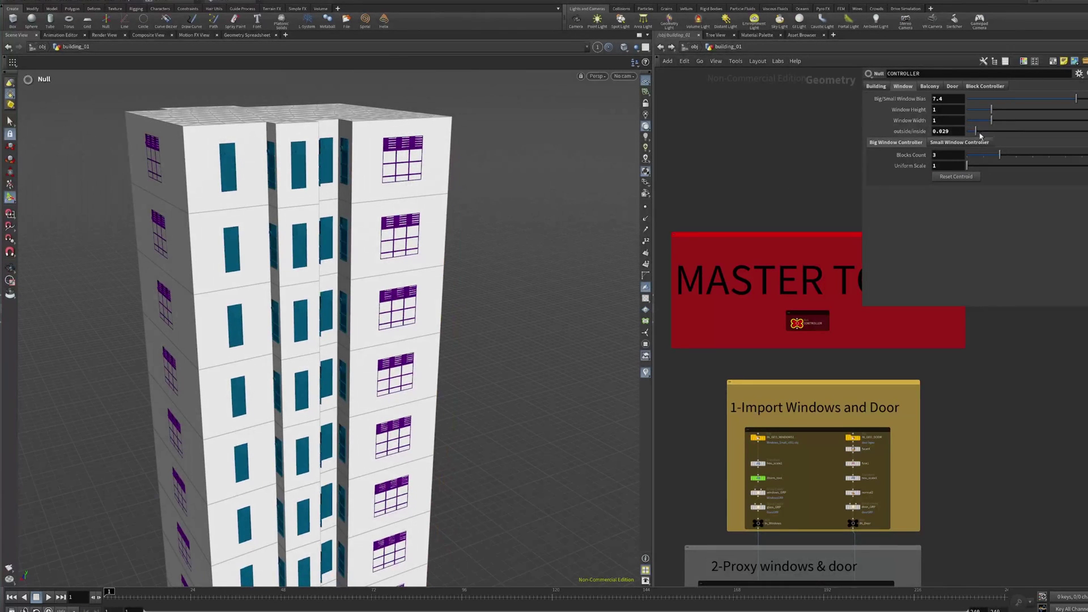
# Step: Set the windows' outside/inside value to 0.061
pyautogui.moveTo(977, 133); pyautogui.dragTo(986, 132)
pyautogui.keyDown('alt'); pyautogui.moveTo(437, 304); pyautogui.dragTo(363, 335, button='right'); pyautogui.keyUp('alt')
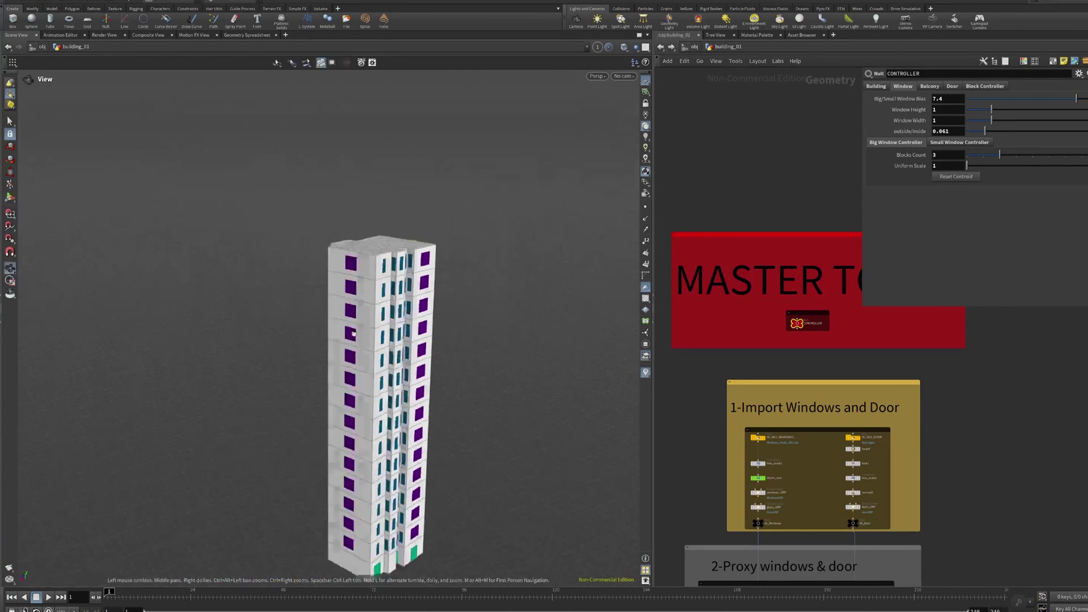
pyautogui.keyDown('alt'); pyautogui.moveTo(363, 335); pyautogui.dragTo(422, 321); pyautogui.keyUp('alt')
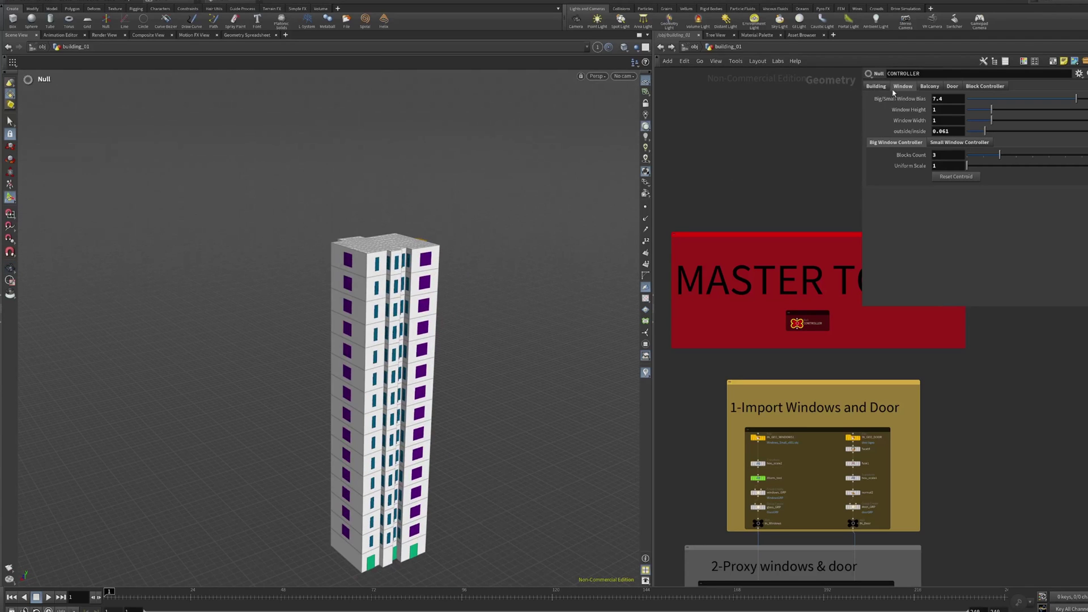
# Step: Set the balcony placement point to 1 and inspect the balconies on that facade
pyautogui.click(929, 87)
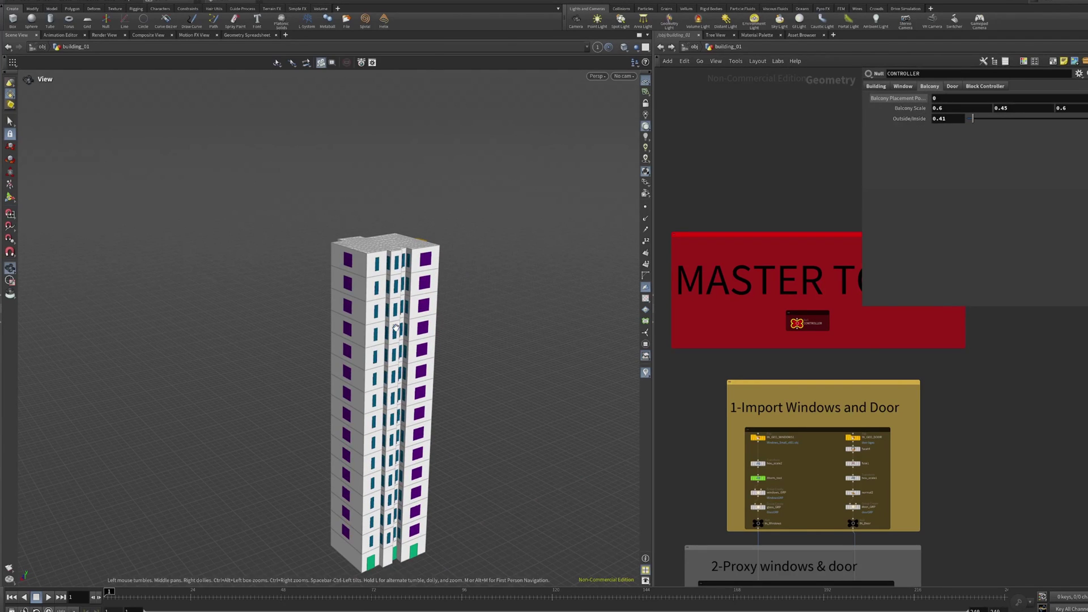
pyautogui.keyDown('alt'); pyautogui.moveTo(544, 318); pyautogui.dragTo(720, 334); pyautogui.keyUp('alt')
pyautogui.keyDown('alt'); pyautogui.moveTo(428, 395); pyautogui.dragTo(396, 319, button='middle'); pyautogui.keyUp('alt')
pyautogui.moveTo(396, 320)
pyautogui.keyDown('alt'); pyautogui.mouseDown()
pyautogui.moveTo(444, 348)
pyautogui.moveTo(405, 326)
pyautogui.mouseUp(); pyautogui.keyUp('alt')
pyautogui.moveTo(365, 365); pyautogui.dragTo(438, 355)
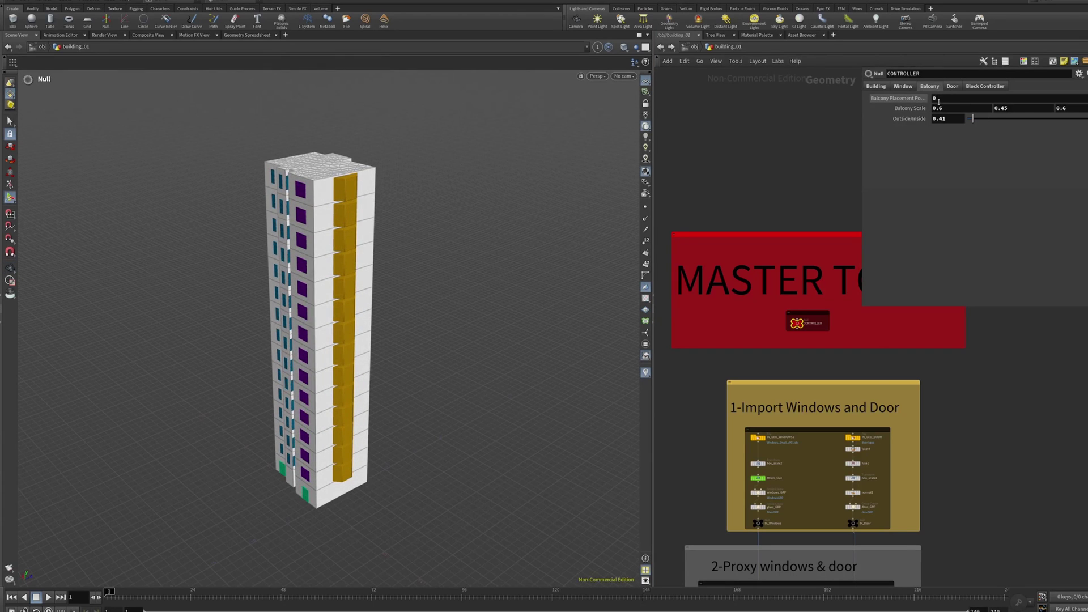
pyautogui.moveTo(939, 102)
pyautogui.mouseDown(button='middle')
pyautogui.moveTo(963, 100)
pyautogui.moveTo(952, 101)
pyautogui.mouseUp(button='middle')
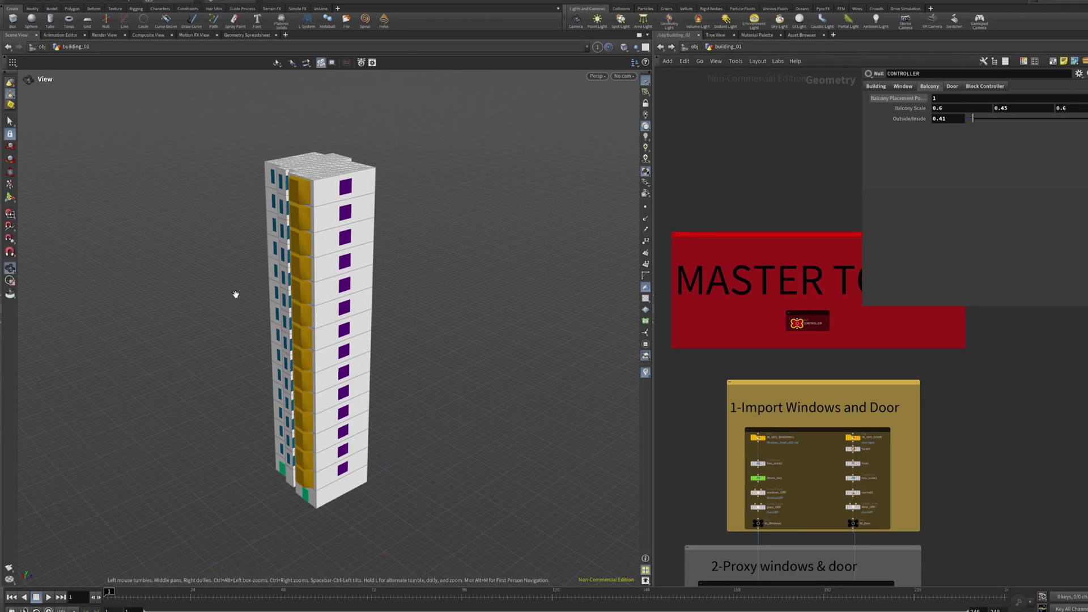
pyautogui.keyDown('alt'); pyautogui.moveTo(242, 291); pyautogui.dragTo(357, 298, button='right'); pyautogui.keyUp('alt')
pyautogui.keyDown('alt'); pyautogui.moveTo(357, 298); pyautogui.dragTo(425, 270); pyautogui.keyUp('alt')
pyautogui.keyDown('alt'); pyautogui.moveTo(425, 269); pyautogui.dragTo(418, 284, button='right'); pyautogui.keyUp('alt')
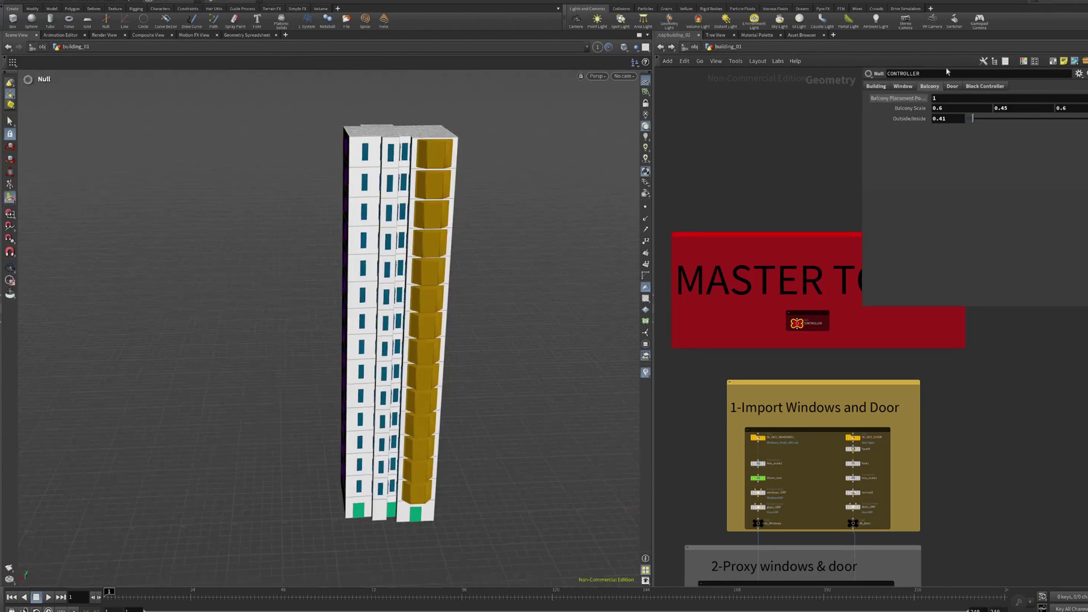
# Step: Set the balcony placement point to 0 and bring the balcony facade into view
pyautogui.moveTo(964, 101)
pyautogui.mouseDown(button='middle')
pyautogui.moveTo(997, 98)
pyautogui.moveTo(964, 100)
pyautogui.mouseUp(button='middle')
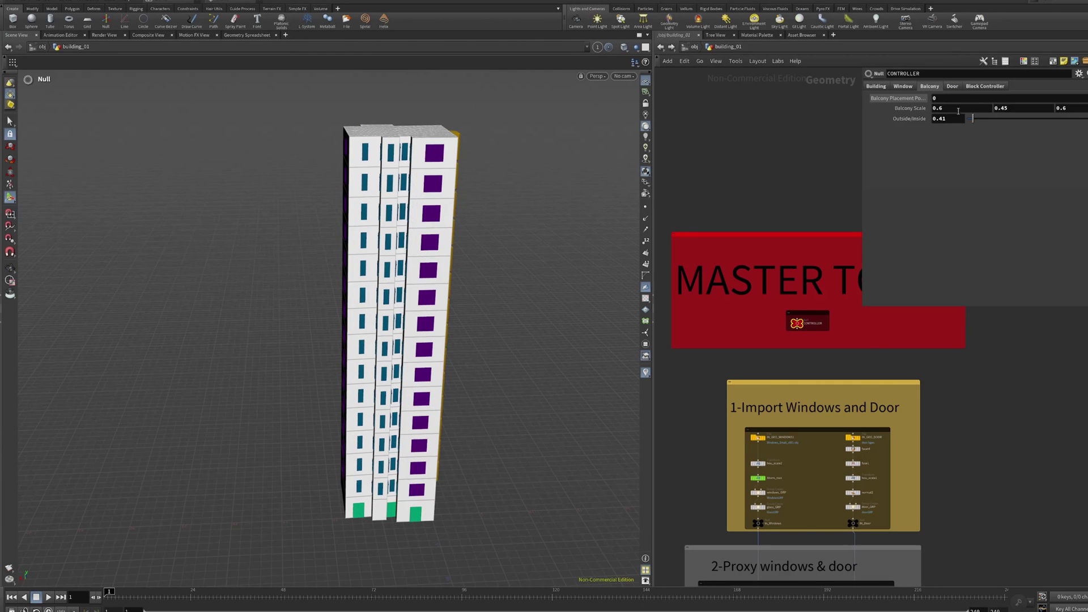
pyautogui.scroll(-2, 453, 280)
pyautogui.keyDown('alt'); pyautogui.moveTo(448, 281); pyautogui.dragTo(364, 272); pyautogui.keyUp('alt')
pyautogui.scroll(4, 510, 284)
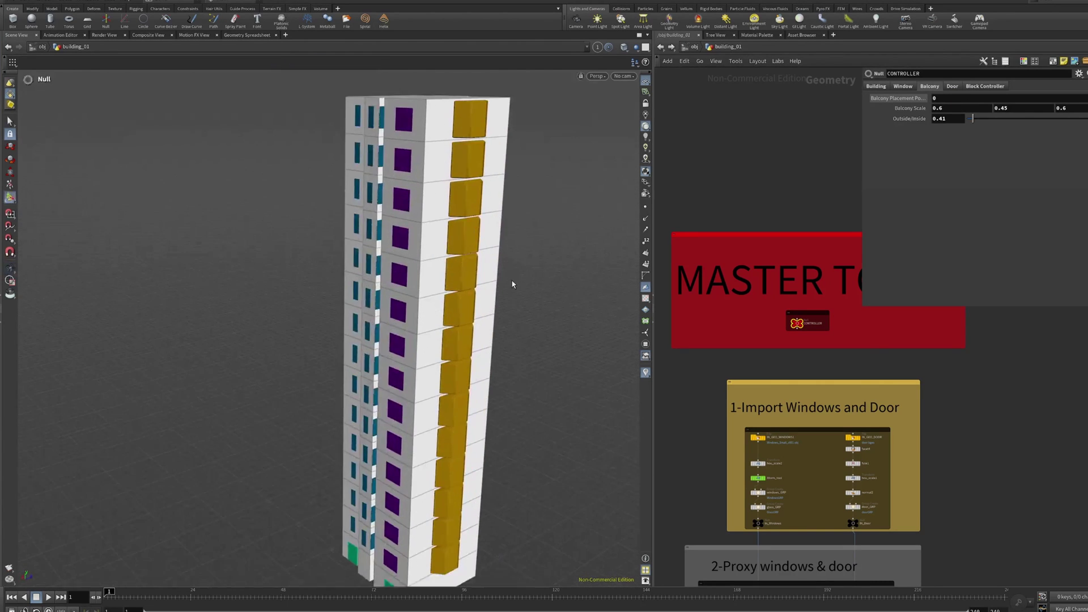
# Step: Try other balcony scale values and a balcony outside/inside value of 1, and undo the changes
pyautogui.moveTo(958, 108); pyautogui.dragTo(1020, 114, button='middle')
pyautogui.moveTo(973, 117); pyautogui.dragTo(1016, 129)
pyautogui.keyDown('alt'); pyautogui.moveTo(502, 333); pyautogui.dragTo(581, 315); pyautogui.keyUp('alt')
pyautogui.hotkey('ctrl', 'z')
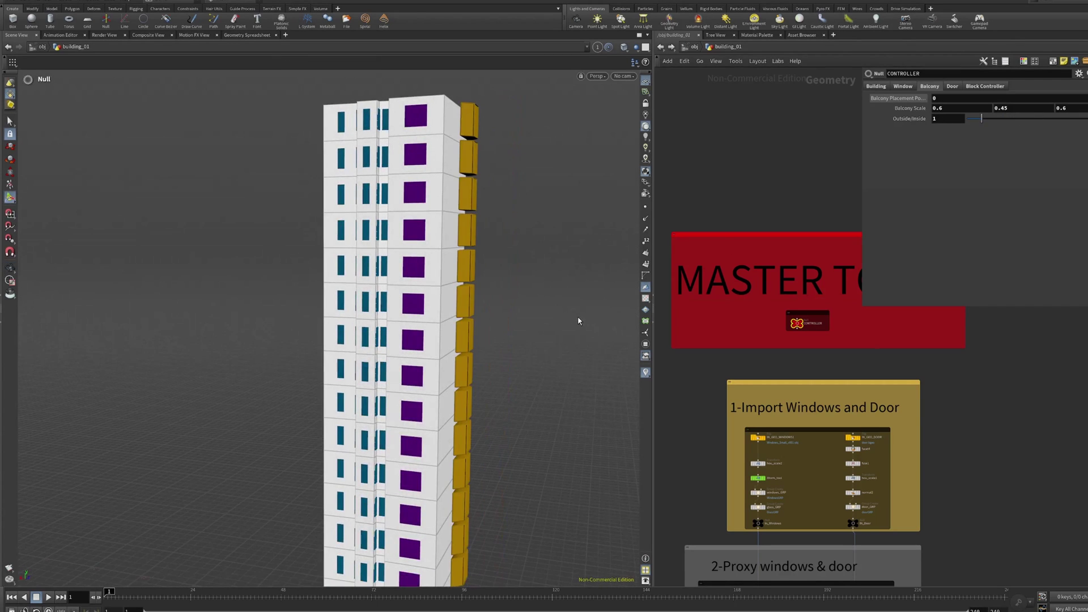
pyautogui.hotkey('ctrl', 'z')
pyautogui.keyDown('alt'); pyautogui.moveTo(541, 265); pyautogui.dragTo(494, 288); pyautogui.keyUp('alt')
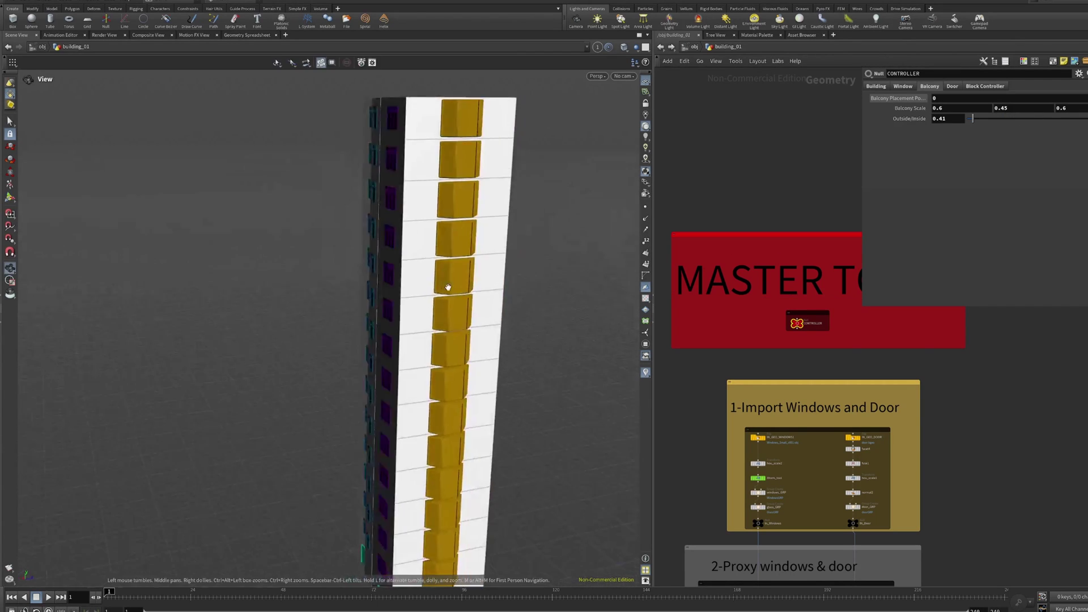
# Step: Set the door Seed to 72.4 and try other door count, outside/inside and scale values
pyautogui.click(953, 87)
pyautogui.keyDown('alt'); pyautogui.moveTo(431, 491); pyautogui.dragTo(362, 358, button='middle'); pyautogui.keyUp('alt')
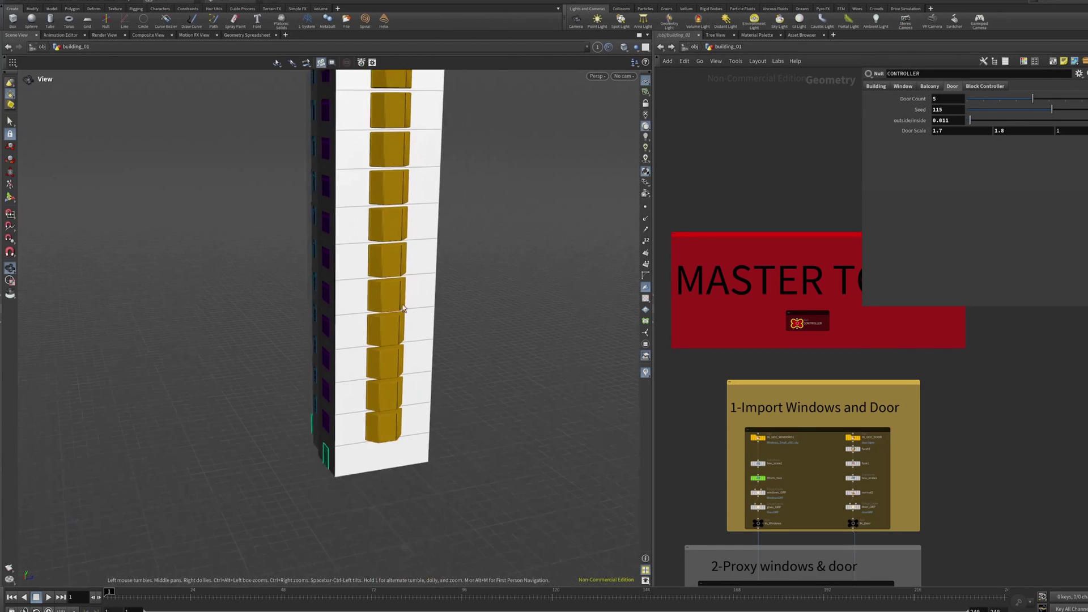
pyautogui.keyDown('alt'); pyautogui.moveTo(363, 357); pyautogui.dragTo(446, 396); pyautogui.keyUp('alt')
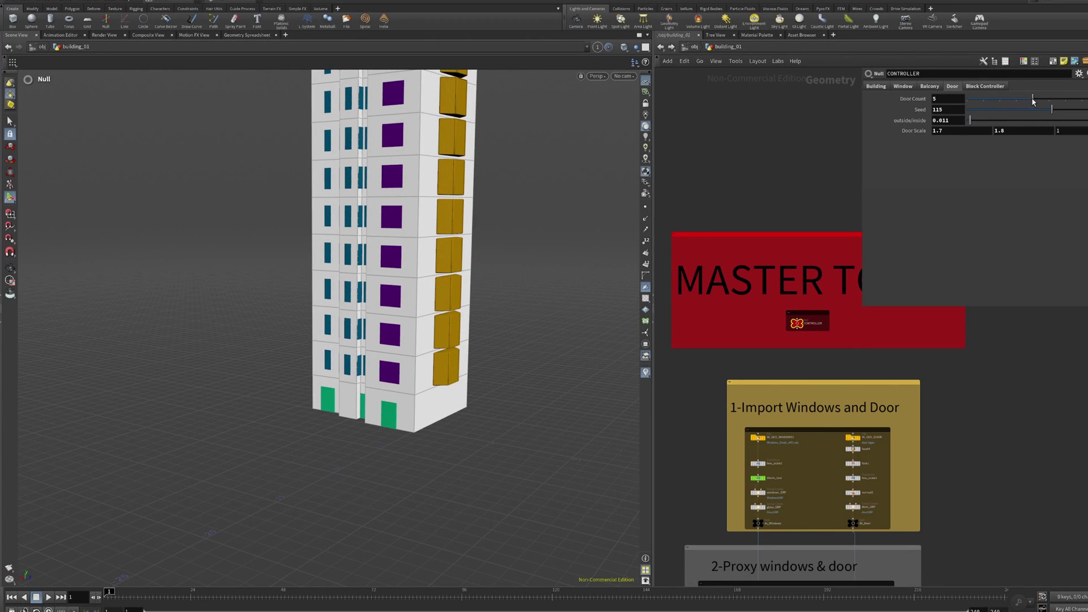
pyautogui.moveTo(1032, 101); pyautogui.dragTo(1021, 125)
pyautogui.moveTo(972, 120); pyautogui.dragTo(1001, 135)
pyautogui.hotkey('ctrl', 'z')
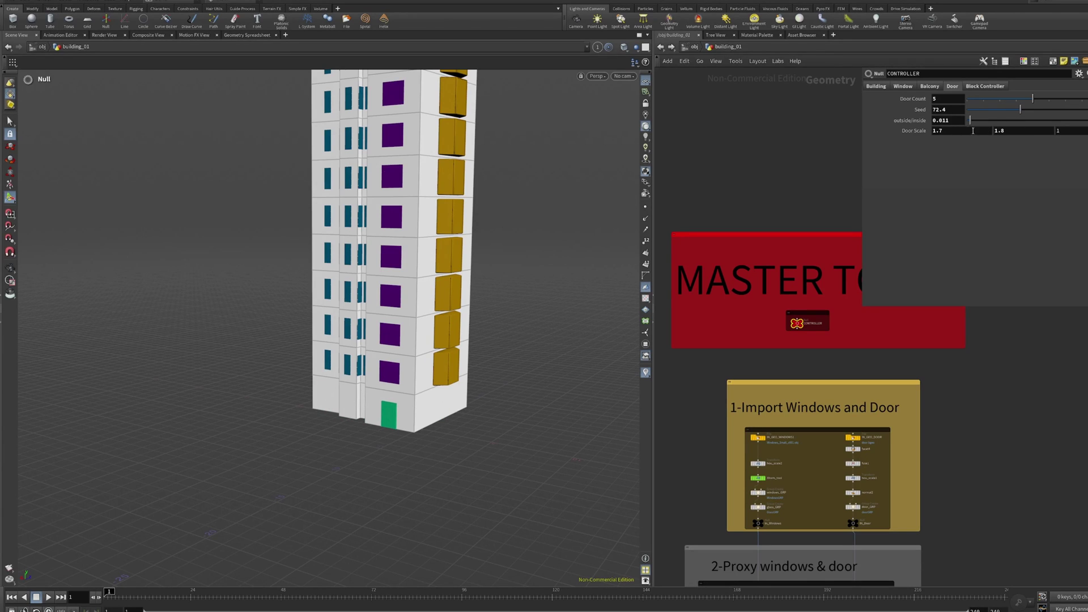
pyautogui.moveTo(965, 131); pyautogui.dragTo(1017, 133, button='middle')
# Step: Open the Block Controller parameters and display the result of the output1 node at the end of the network
pyautogui.click(991, 88)
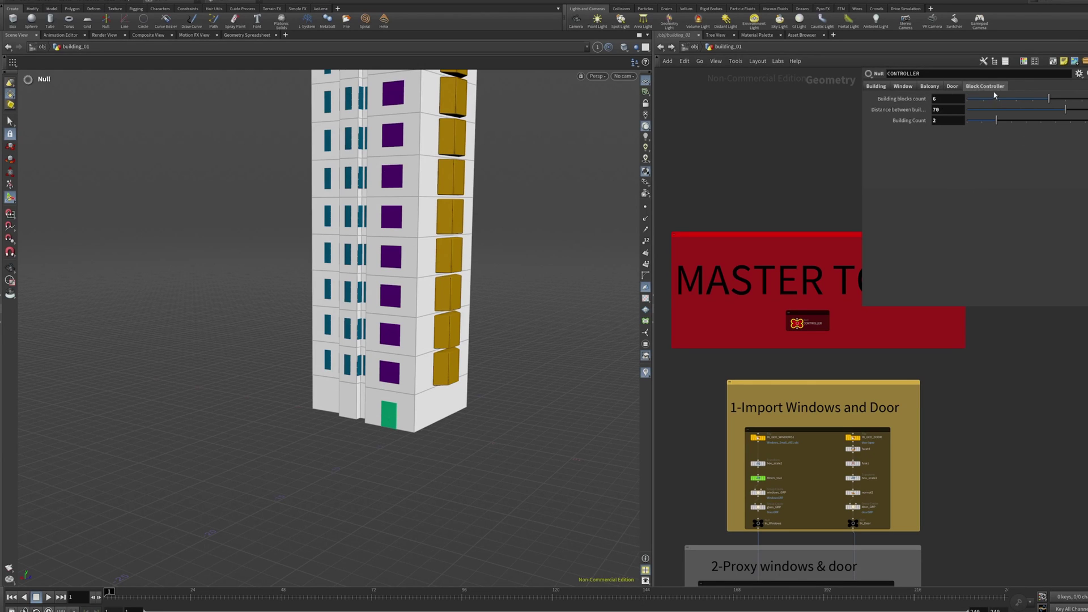
pyautogui.keyDown('alt'); pyautogui.moveTo(498, 273); pyautogui.dragTo(349, 296, button='right'); pyautogui.keyUp('alt')
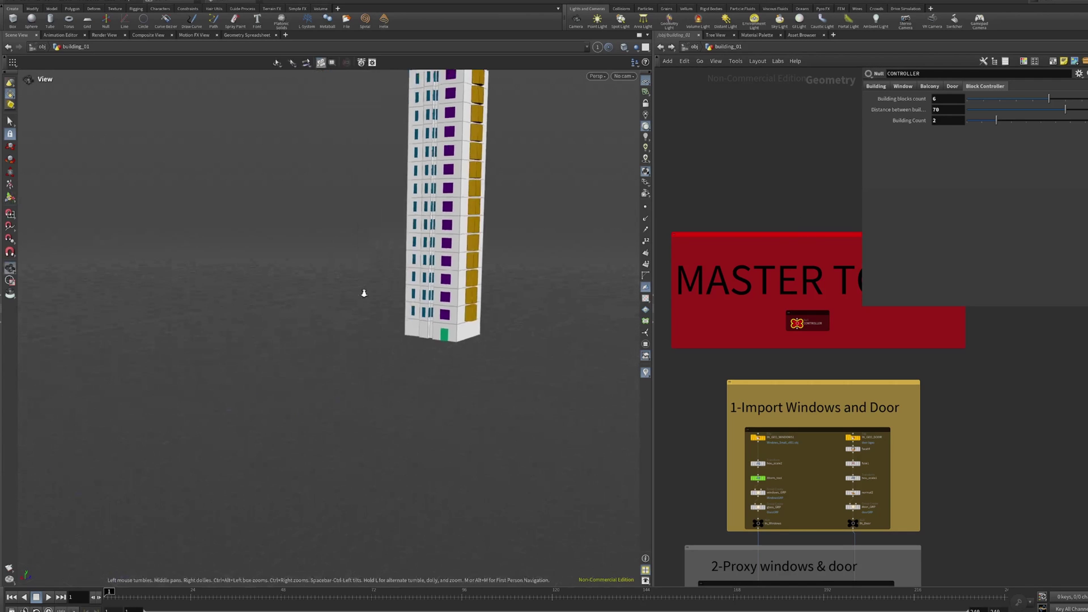
pyautogui.keyDown('alt'); pyautogui.moveTo(387, 266); pyautogui.dragTo(328, 355, button='middle'); pyautogui.keyUp('alt')
pyautogui.keyDown('alt'); pyautogui.moveTo(498, 284); pyautogui.dragTo(542, 345); pyautogui.keyUp('alt')
pyautogui.scroll(-6, 758, 383)
pyautogui.moveTo(843, 429); pyautogui.dragTo(794, 87, button='middle')
pyautogui.scroll(4, 736, 442)
pyautogui.scroll(6, 709, 439)
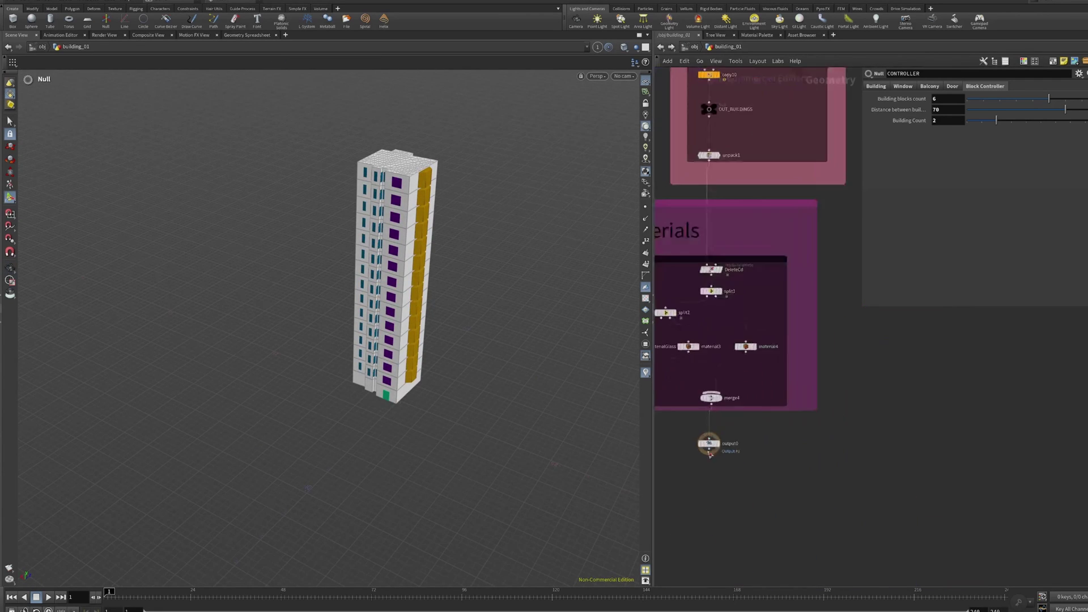
pyautogui.click(719, 447)
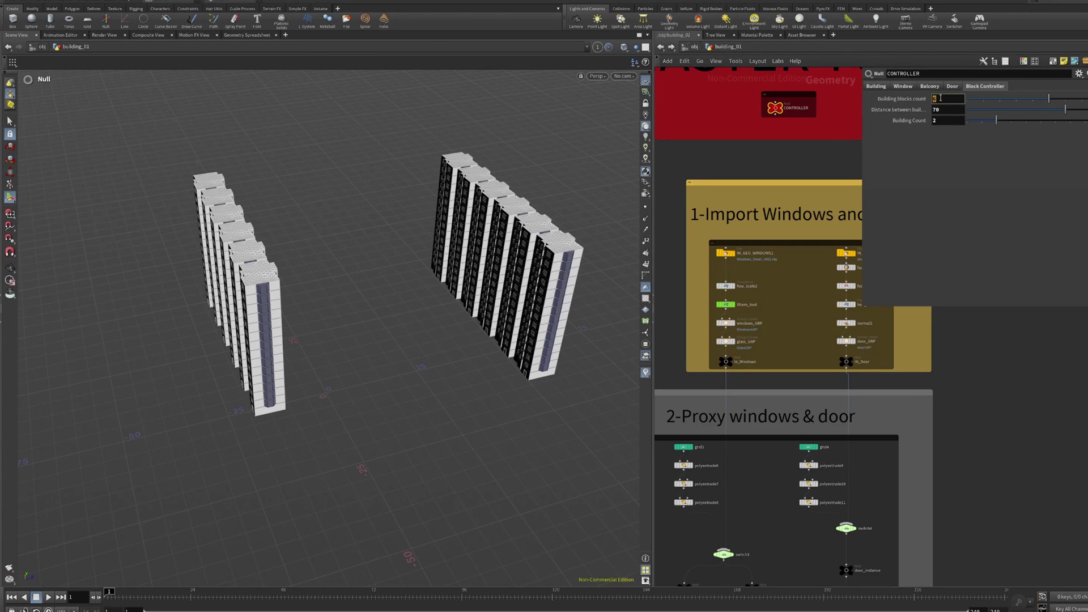
# Step: Set the building blocks count to 4 and the distance between buildings to 20
pyautogui.press('Return')
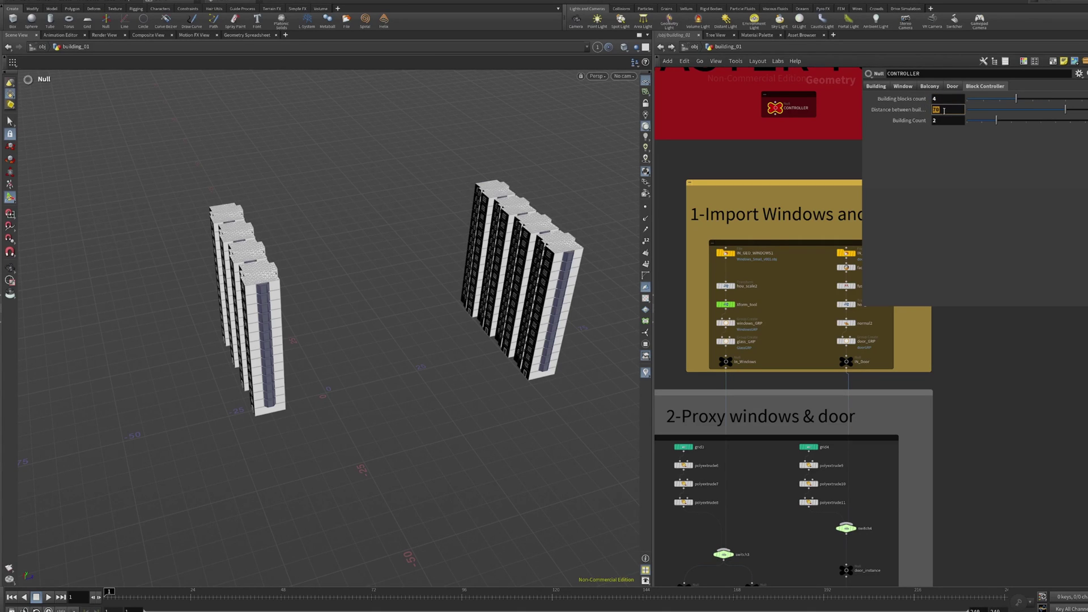
pyautogui.click(944, 110)
pyautogui.write('20')
pyautogui.press('Return')
pyautogui.keyDown('alt'); pyautogui.moveTo(280, 272); pyautogui.dragTo(320, 308, button='right'); pyautogui.keyUp('alt')
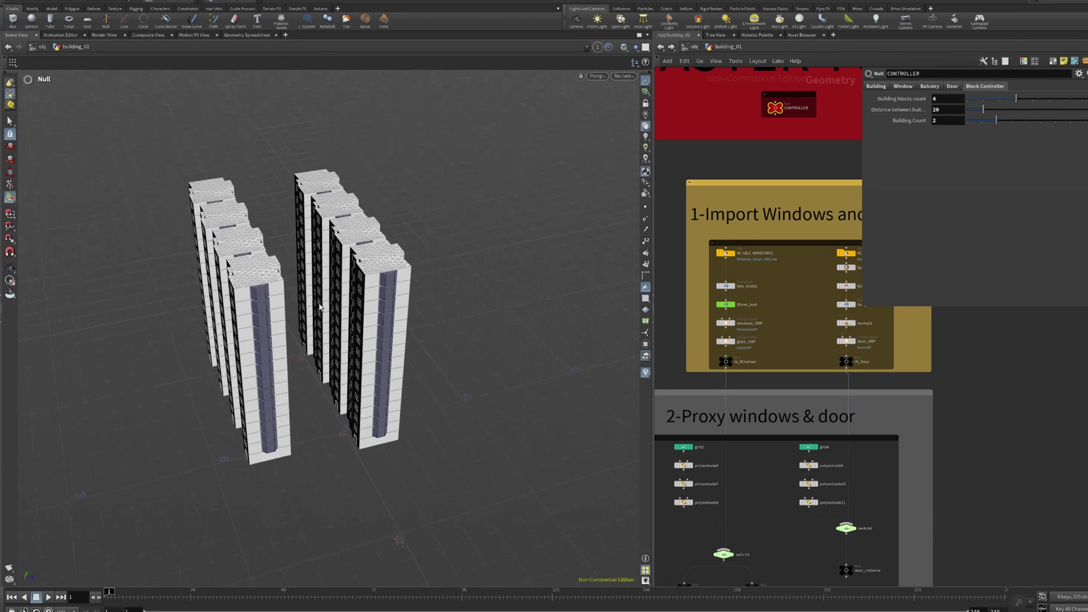
# Step: Set the building count to 4 and the distance between buildings to 70, and inspect the rows from several sides
pyautogui.keyDown('alt'); pyautogui.moveTo(321, 309); pyautogui.dragTo(432, 327); pyautogui.keyUp('alt')
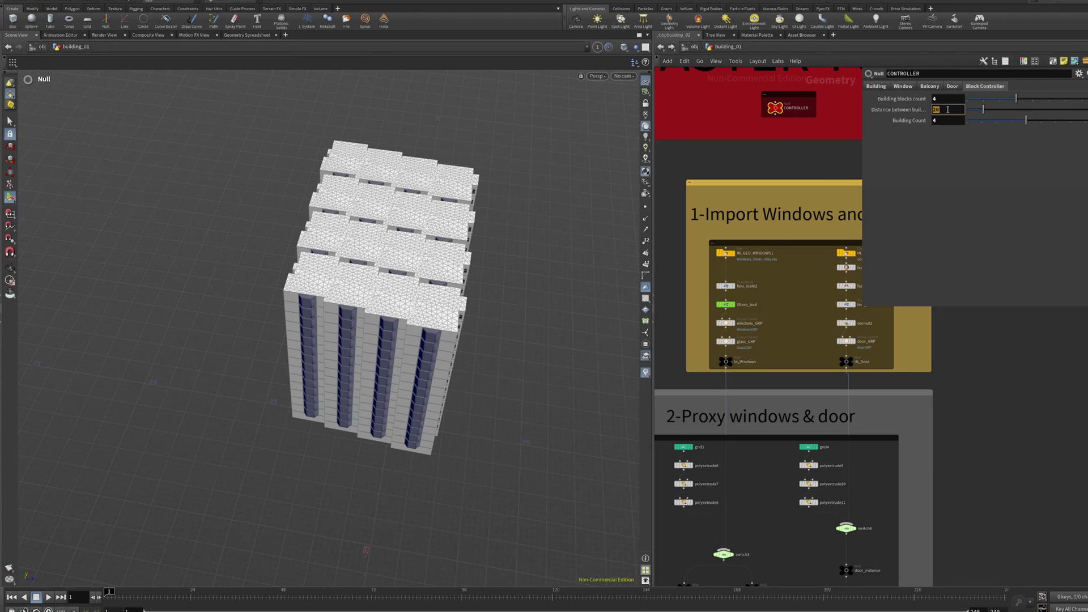
pyautogui.write('70')
pyautogui.press('Return')
pyautogui.keyDown('alt'); pyautogui.moveTo(408, 362); pyautogui.dragTo(442, 333); pyautogui.keyUp('alt')
pyautogui.keyDown('alt'); pyautogui.moveTo(442, 333); pyautogui.dragTo(298, 310, button='middle'); pyautogui.keyUp('alt')
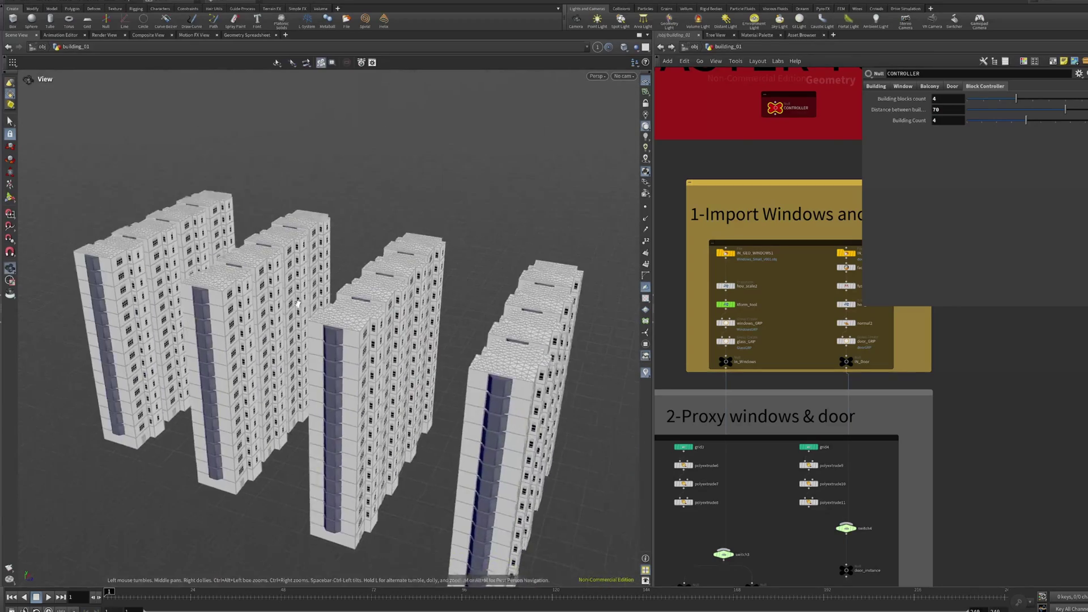
pyautogui.moveTo(298, 311); pyautogui.dragTo(550, 266)
pyautogui.moveTo(548, 267); pyautogui.dragTo(430, 332, button='right')
pyautogui.moveTo(431, 332); pyautogui.dragTo(136, 285)
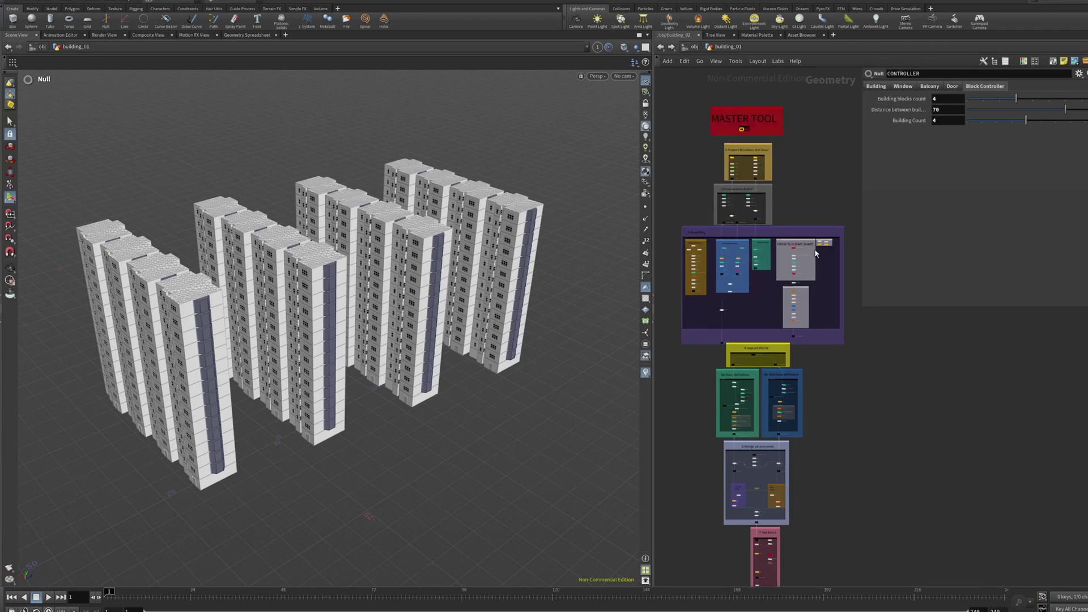
# Step: Locate the Draw Building Shape section in the network and examine the Draw_Building_Shape curve from above
pyautogui.scroll(5, 816, 254)
pyautogui.scroll(-4, 740, 195)
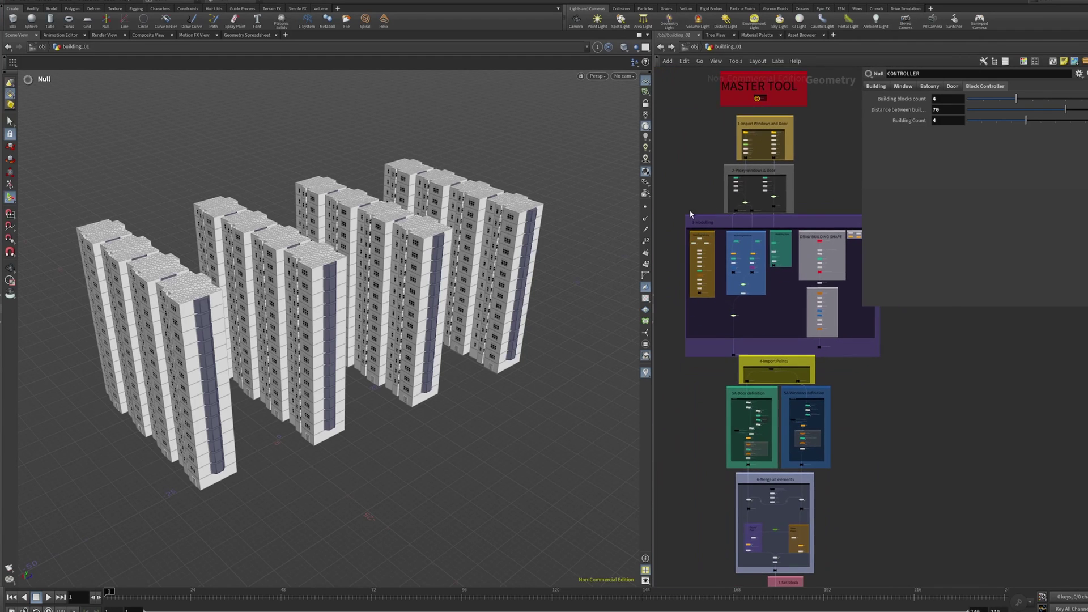
pyautogui.scroll(5, 706, 219)
pyautogui.scroll(-4, 709, 180)
pyautogui.moveTo(825, 166); pyautogui.dragTo(742, 164, button='middle')
pyautogui.scroll(3, 737, 220)
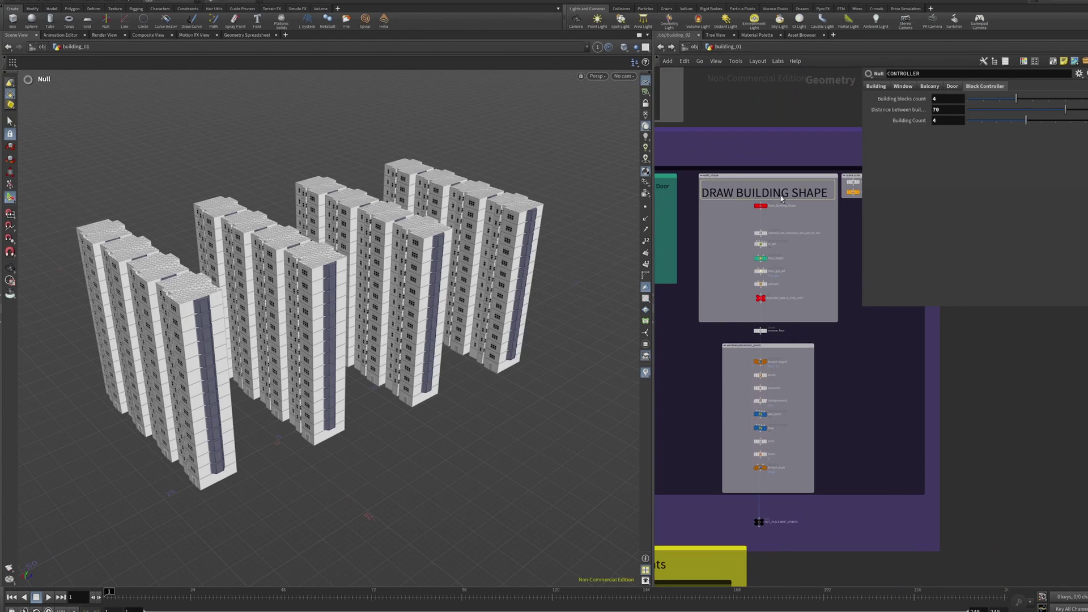
pyautogui.scroll(2, 751, 206)
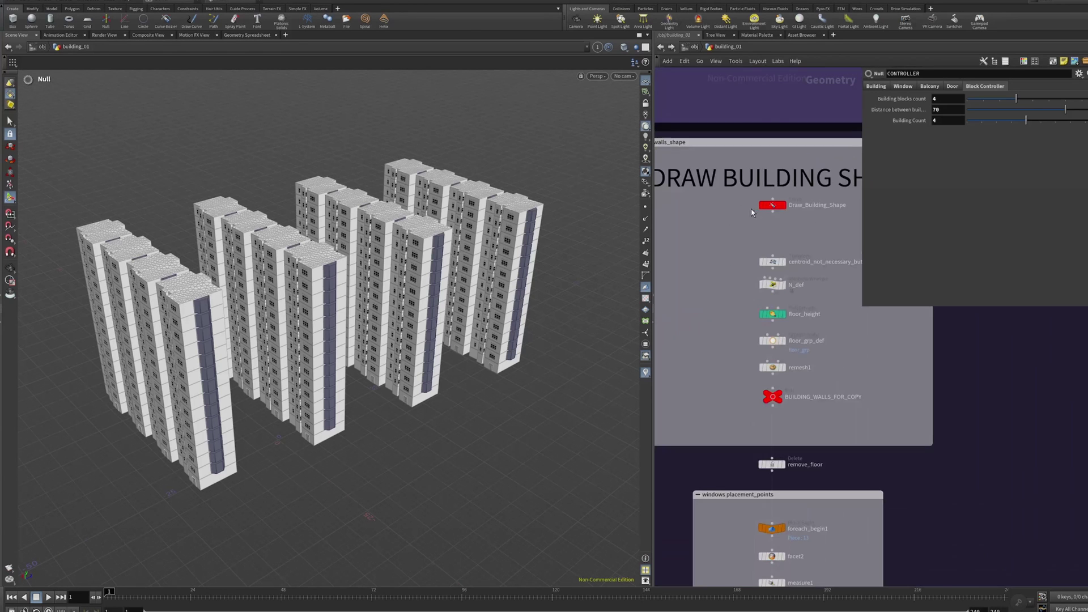
pyautogui.click(785, 206)
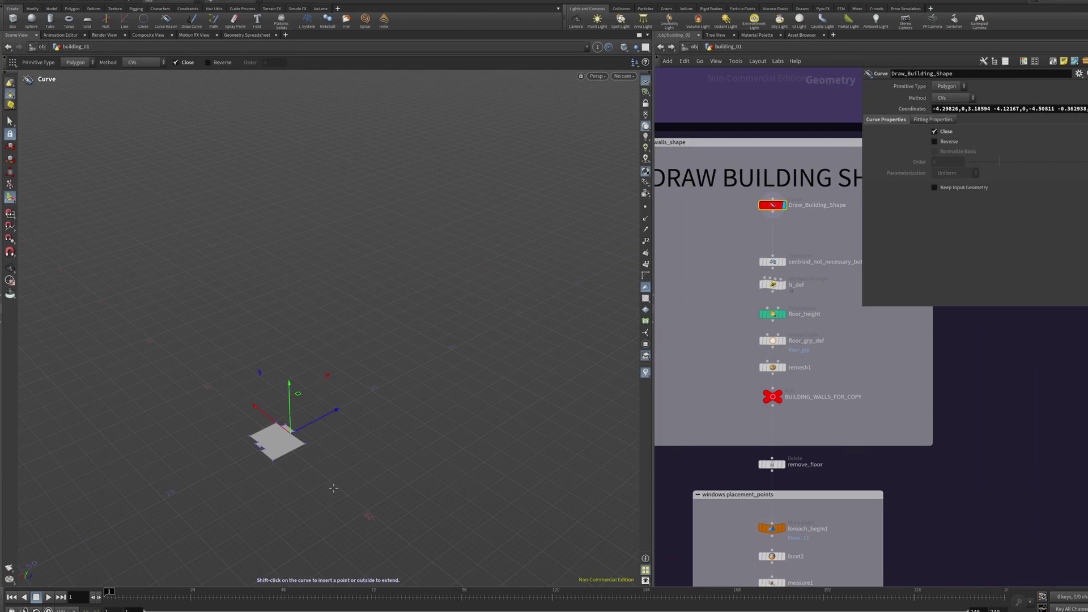
pyautogui.hotkey('space', 'g')
pyautogui.keyDown('alt'); pyautogui.moveTo(340, 391); pyautogui.dragTo(381, 414); pyautogui.keyUp('alt')
pyautogui.scroll(-3, 437, 352)
pyautogui.moveTo(720, 234); pyautogui.dragTo(761, 272, button='middle')
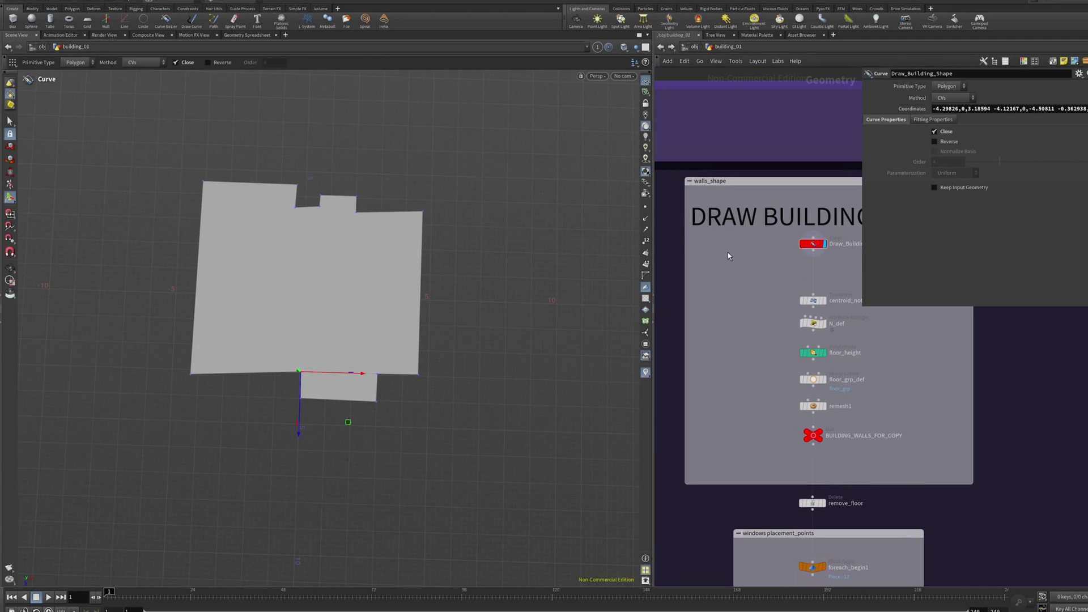
# Step: Add a Curve node beside Draw_Building_Shape and switch the viewport to the top view
pyautogui.press('Tab')
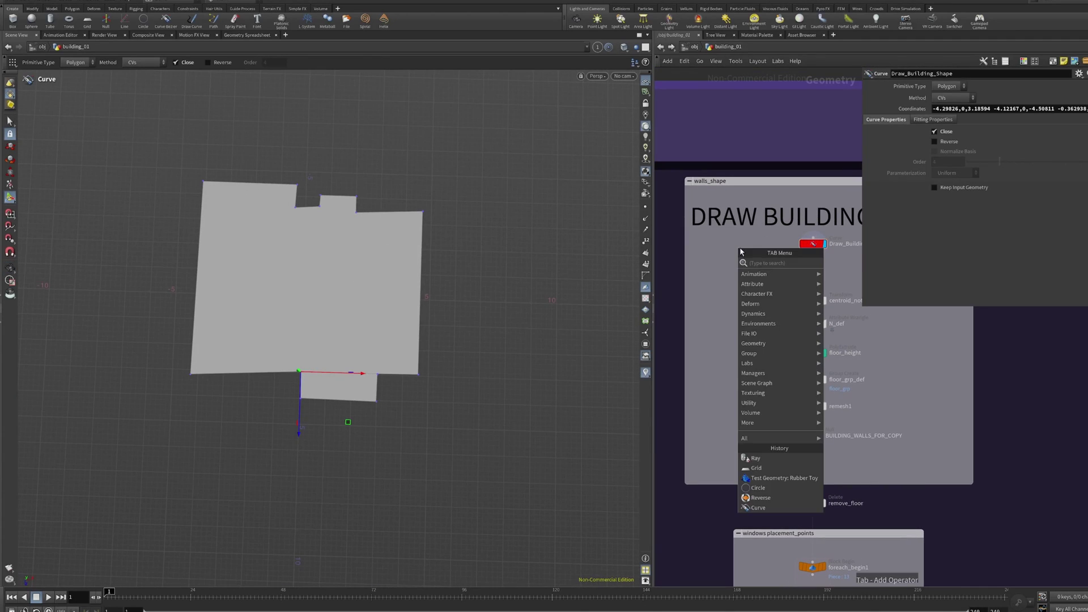
pyautogui.write('curve')
pyautogui.press('Return')
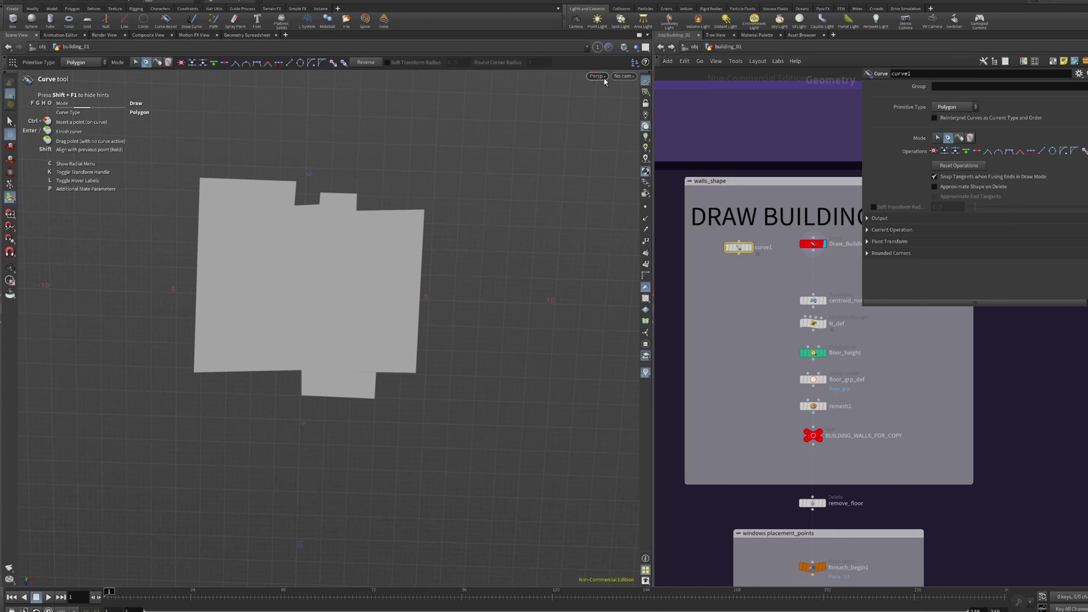
pyautogui.click(598, 76)
pyautogui.click(681, 104)
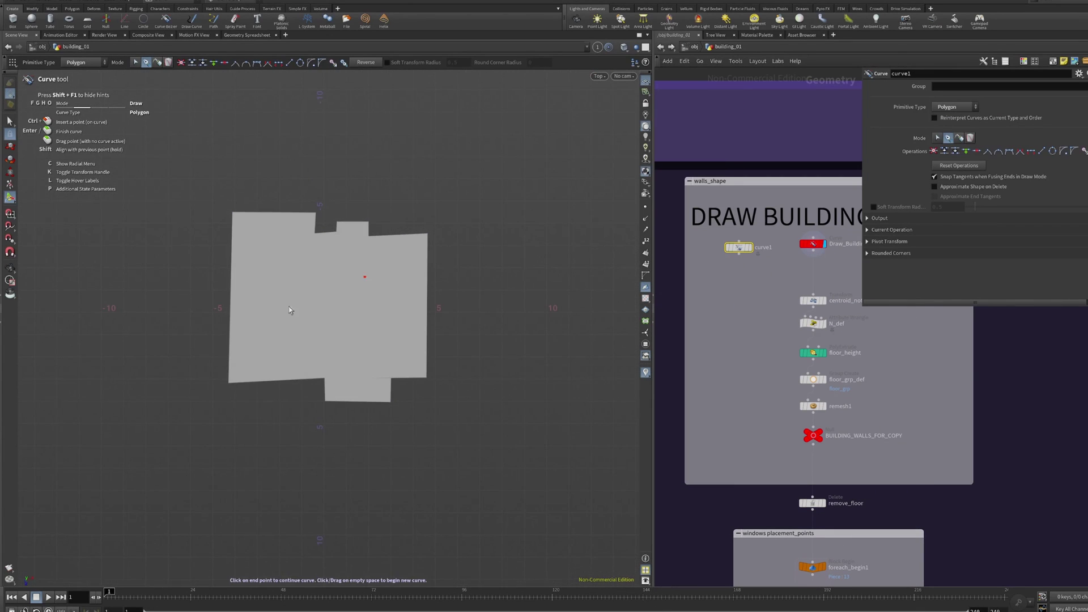
# Step: Draw a closed polygon footprint with stepped wings around the existing shape, ending at its first point
pyautogui.click(233, 214)
pyautogui.click(232, 273)
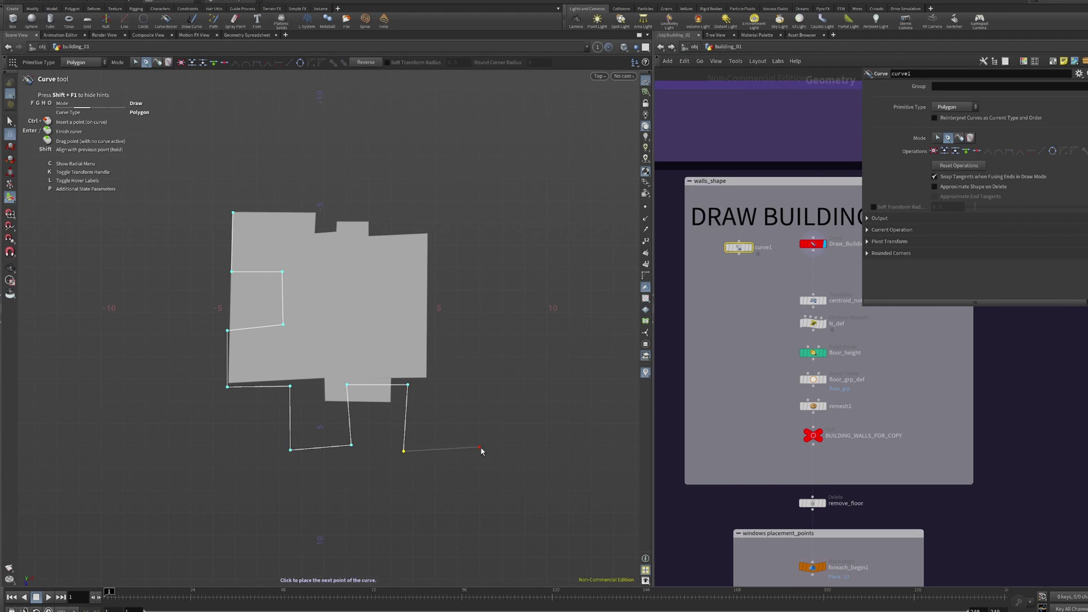
pyautogui.click(466, 386)
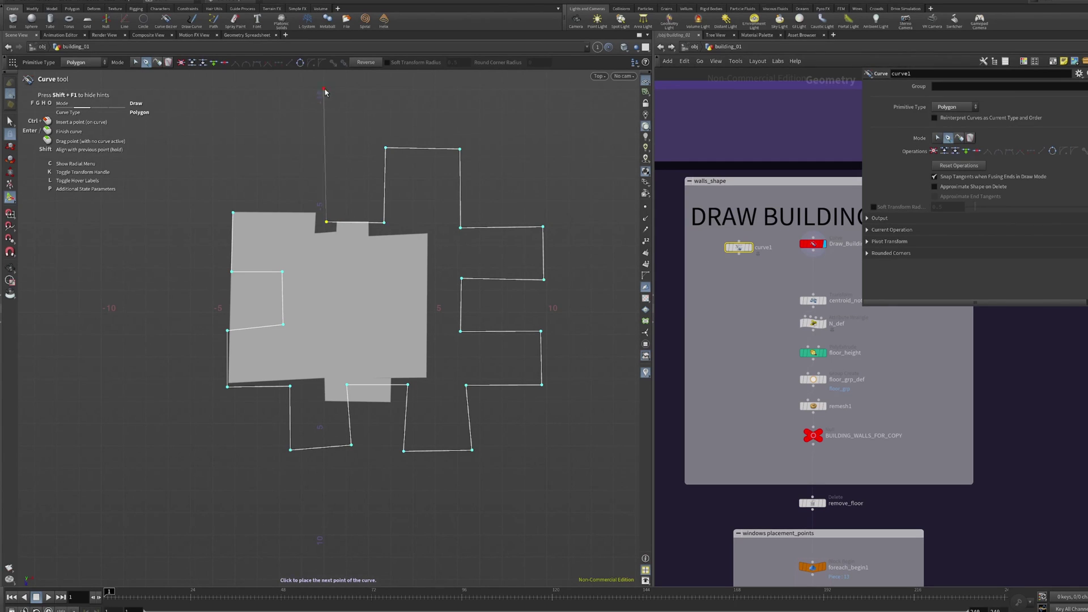
pyautogui.click(233, 214)
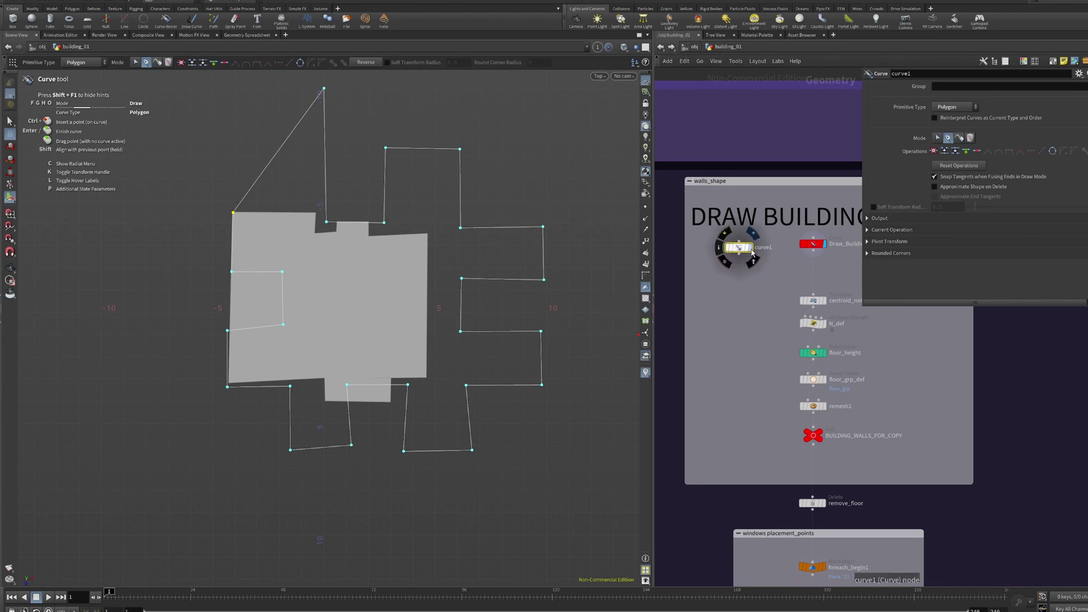
# Step: Display the new curve1 footprint and view it in perspective
pyautogui.click(749, 249)
pyautogui.click(599, 76)
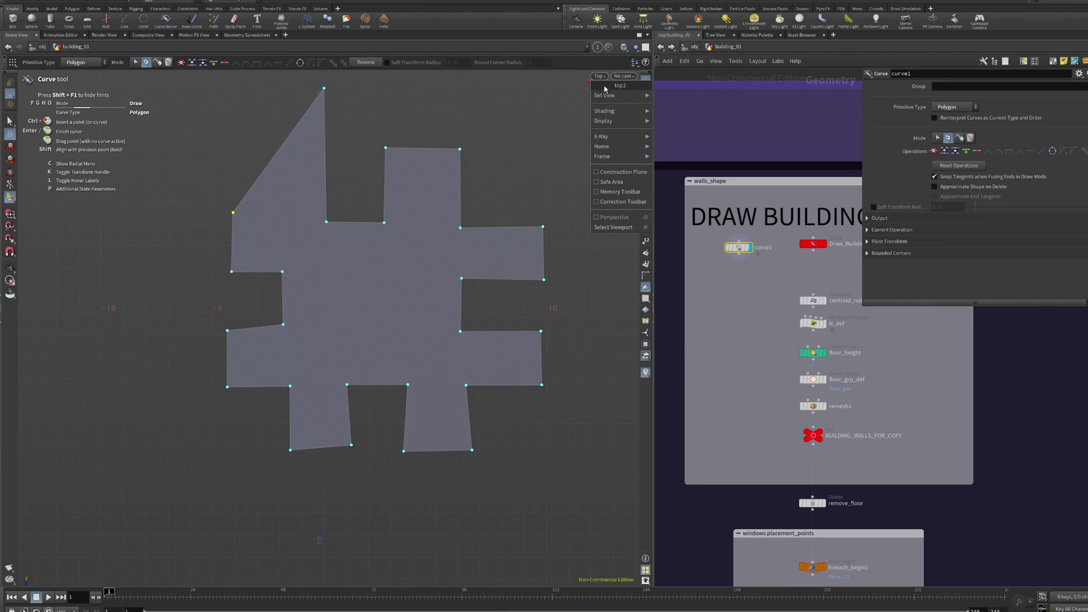
pyautogui.click(669, 98)
pyautogui.press('space')
pyautogui.moveTo(474, 349); pyautogui.dragTo(494, 244)
# Step: Add and display a Reverse node after curve1, and wire it into the centroid transform node
pyautogui.press('Tab')
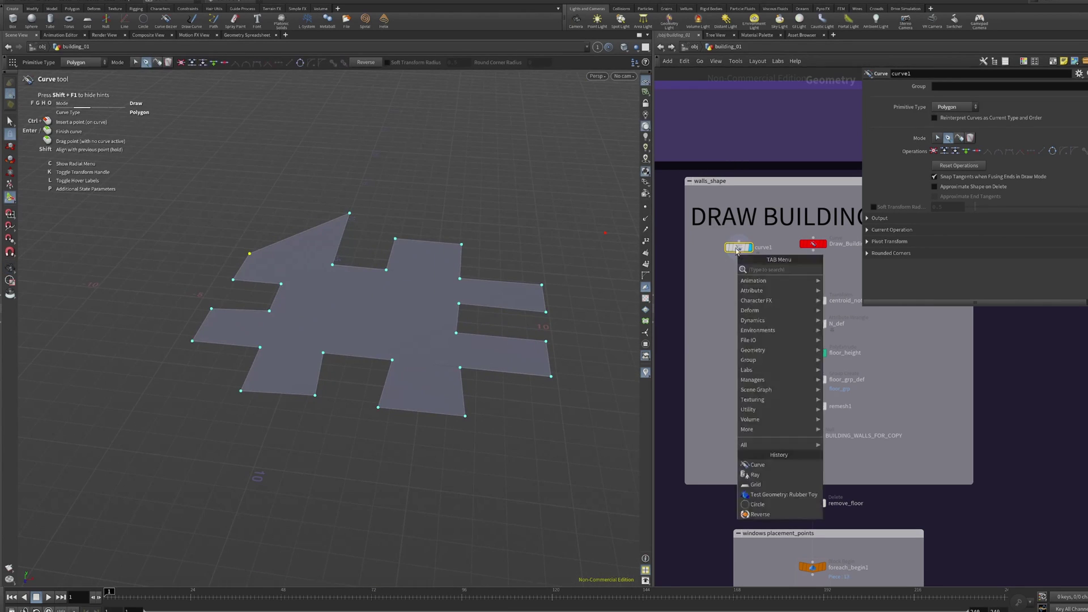
pyautogui.write('rev')
pyautogui.press('Return')
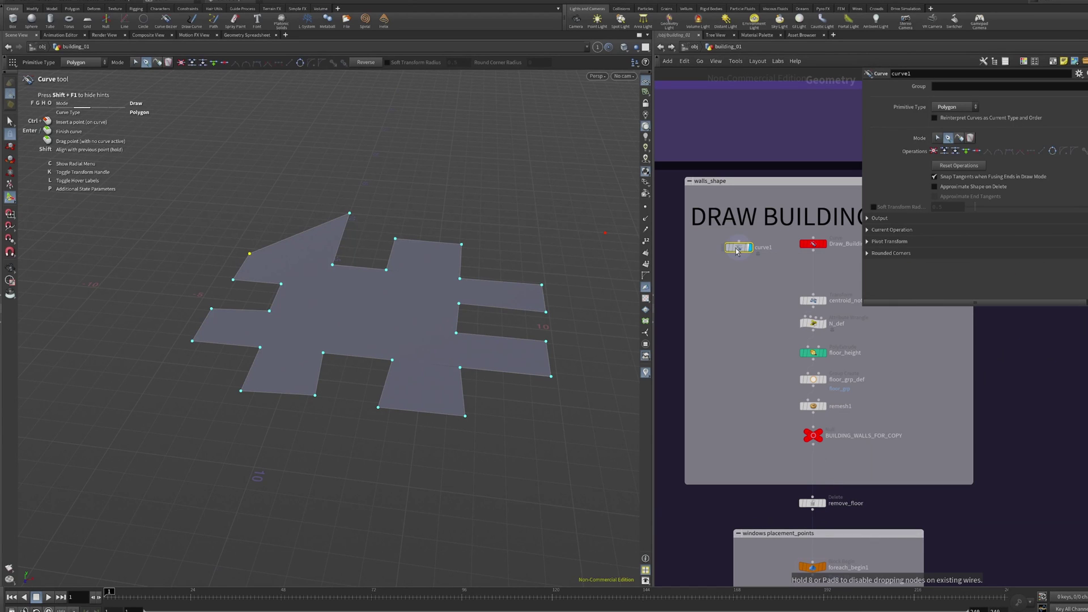
pyautogui.click(743, 273)
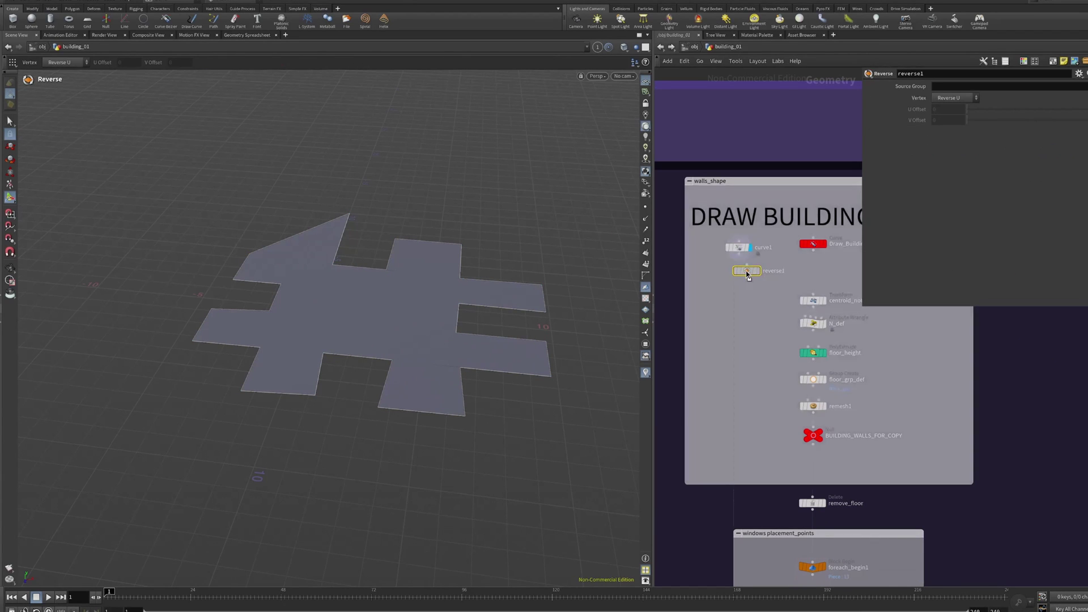
pyautogui.click(749, 270)
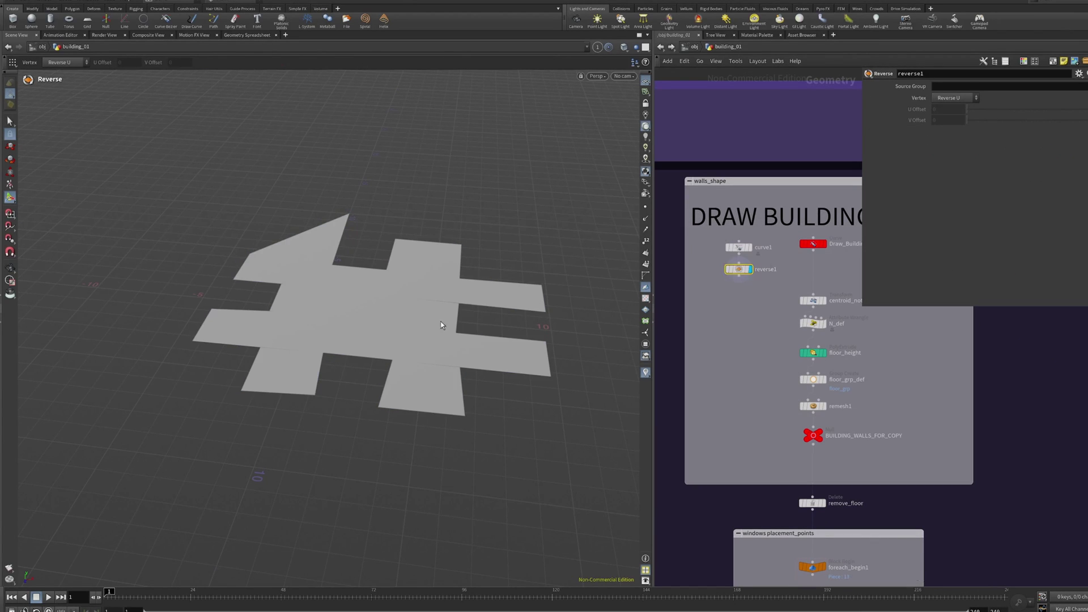
pyautogui.keyDown('alt'); pyautogui.moveTo(441, 329); pyautogui.dragTo(575, 313); pyautogui.keyUp('alt')
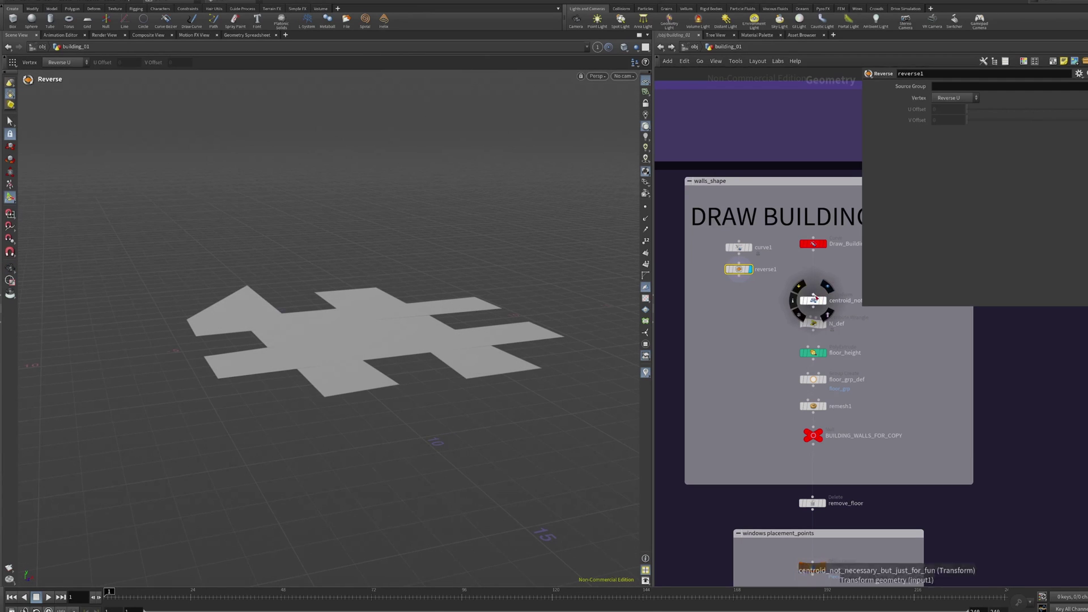
pyautogui.click(814, 294)
pyautogui.click(750, 276)
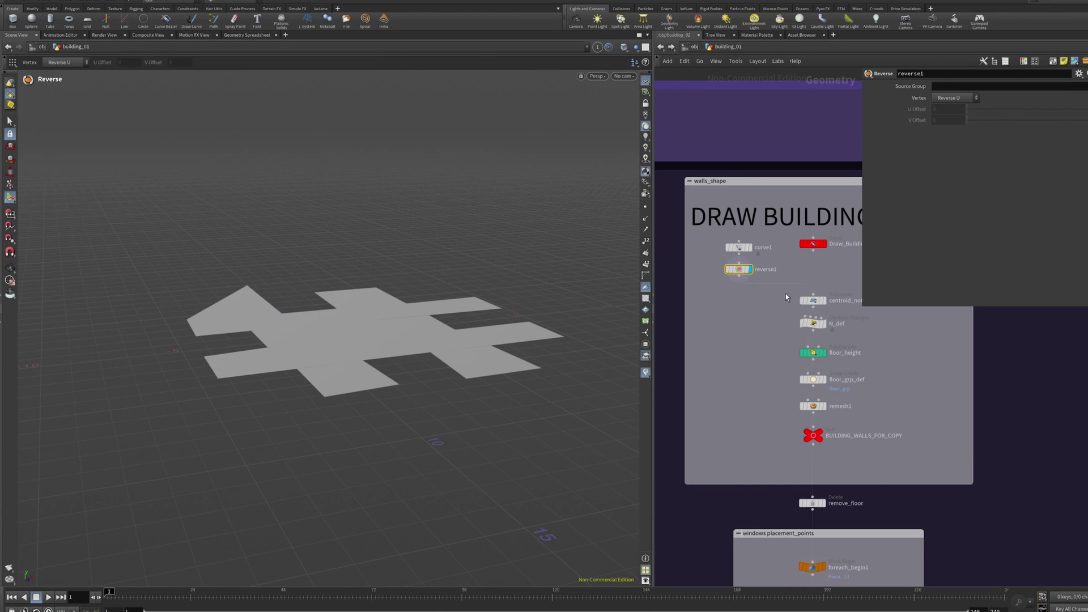
# Step: Display the ALL null above the Set block section and inspect the building generated from the new footprint
pyautogui.scroll(-6, 770, 329)
pyautogui.moveTo(743, 445); pyautogui.dragTo(784, 262, button='middle')
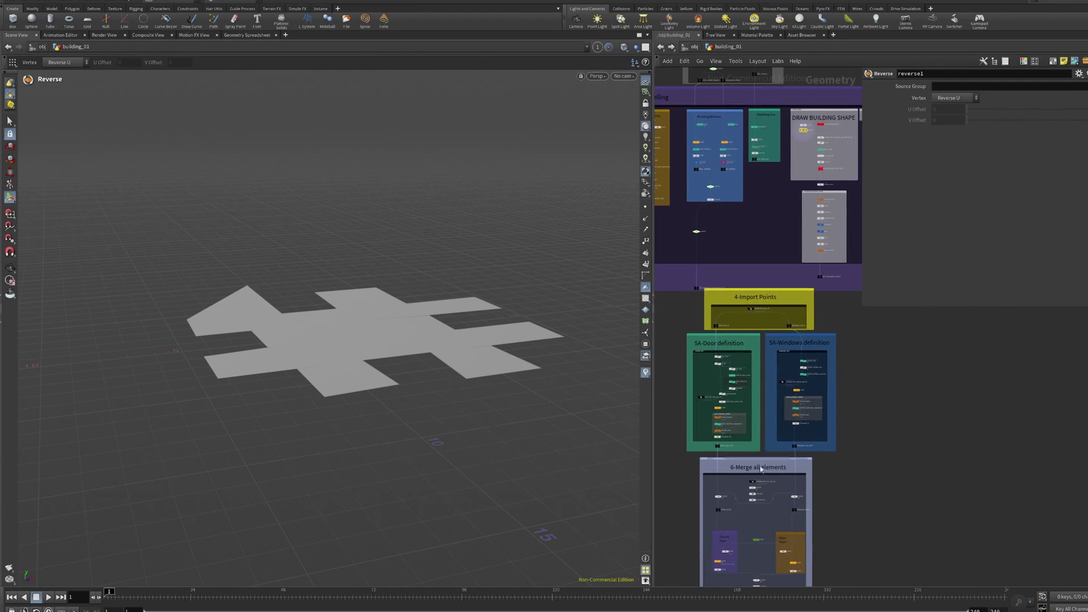
pyautogui.moveTo(761, 476); pyautogui.dragTo(771, 298, button='middle')
pyautogui.scroll(8, 780, 393)
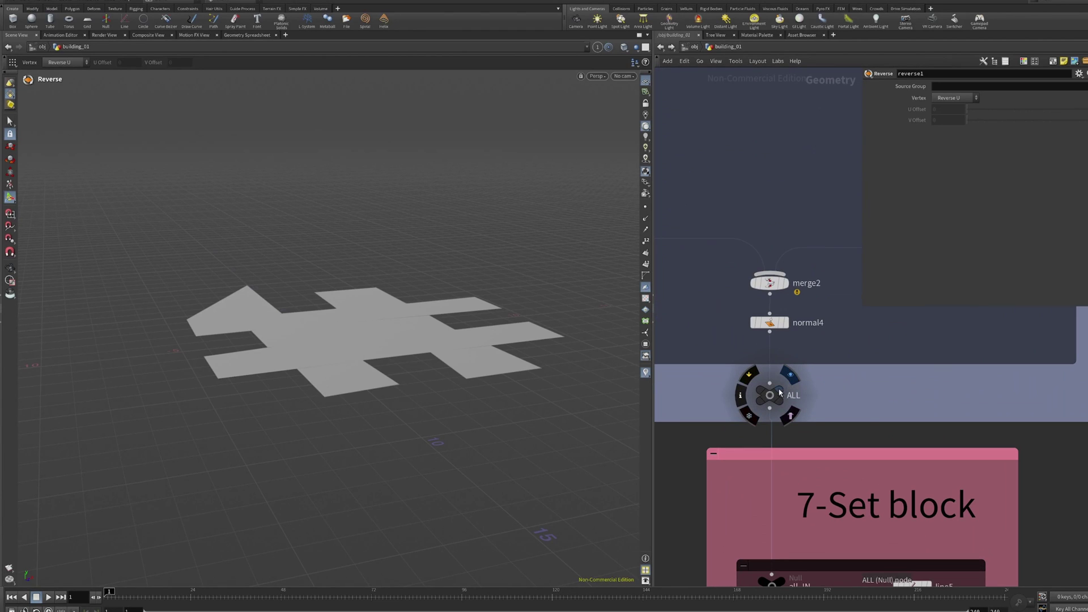
pyautogui.click(779, 390)
pyautogui.click(772, 395)
pyautogui.keyDown('alt'); pyautogui.moveTo(505, 335); pyautogui.dragTo(453, 237, button='right'); pyautogui.keyUp('alt')
pyautogui.keyDown('alt'); pyautogui.moveTo(453, 236); pyautogui.dragTo(397, 414, button='middle'); pyautogui.keyUp('alt')
pyautogui.keyDown('alt'); pyautogui.moveTo(397, 414); pyautogui.dragTo(374, 272, button='right'); pyautogui.keyUp('alt')
pyautogui.keyDown('alt'); pyautogui.moveTo(374, 272); pyautogui.dragTo(602, 336); pyautogui.keyUp('alt')
pyautogui.press('Return')
# Step: Return to the Draw Building Shape section and display the curve1 footprint
pyautogui.scroll(-6, 766, 227)
pyautogui.moveTo(767, 204); pyautogui.dragTo(598, 461, button='middle')
pyautogui.moveTo(731, 281)
pyautogui.mouseDown(button='middle')
pyautogui.moveTo(748, 338)
pyautogui.moveTo(765, 558)
pyautogui.mouseUp(button='middle')
pyautogui.moveTo(760, 342)
pyautogui.mouseDown(button='middle')
pyautogui.moveTo(780, 561)
pyautogui.moveTo(775, 255)
pyautogui.moveTo(782, 577)
pyautogui.mouseUp(button='middle')
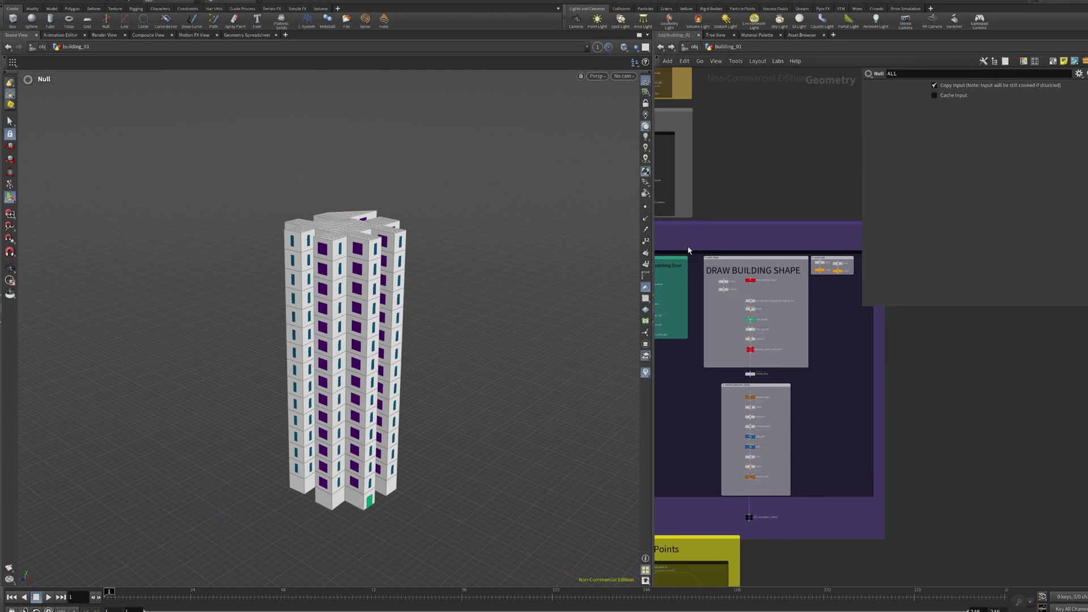
pyautogui.scroll(6, 700, 287)
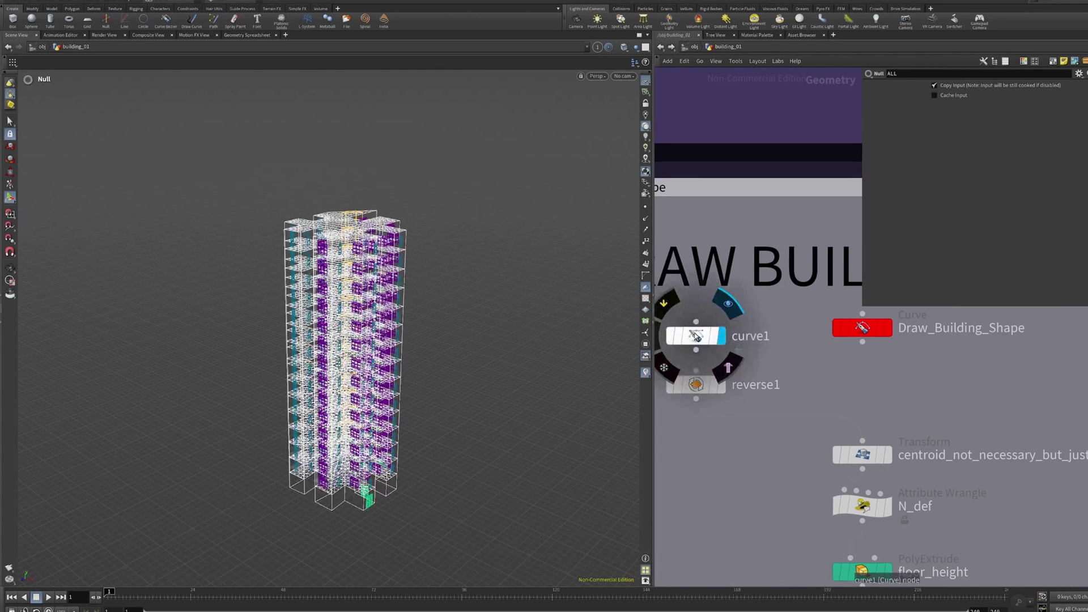
pyautogui.click(696, 336)
pyautogui.press('Return')
pyautogui.moveTo(377, 485)
pyautogui.keyDown('alt'); pyautogui.mouseDown()
pyautogui.moveTo(432, 444)
pyautogui.moveTo(459, 466)
pyautogui.mouseUp(); pyautogui.keyUp('alt')
# Step: Add a Circle node beside curve1 in the Draw Building Shape section and display it
pyautogui.press('Tab')
pyautogui.write('circle')
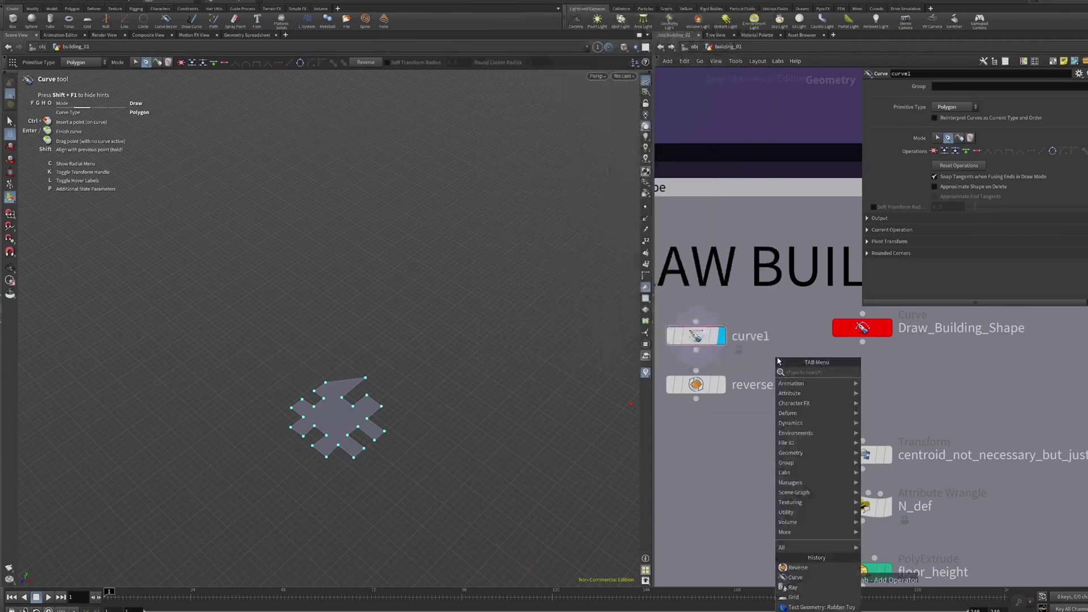
pyautogui.press('Escape')
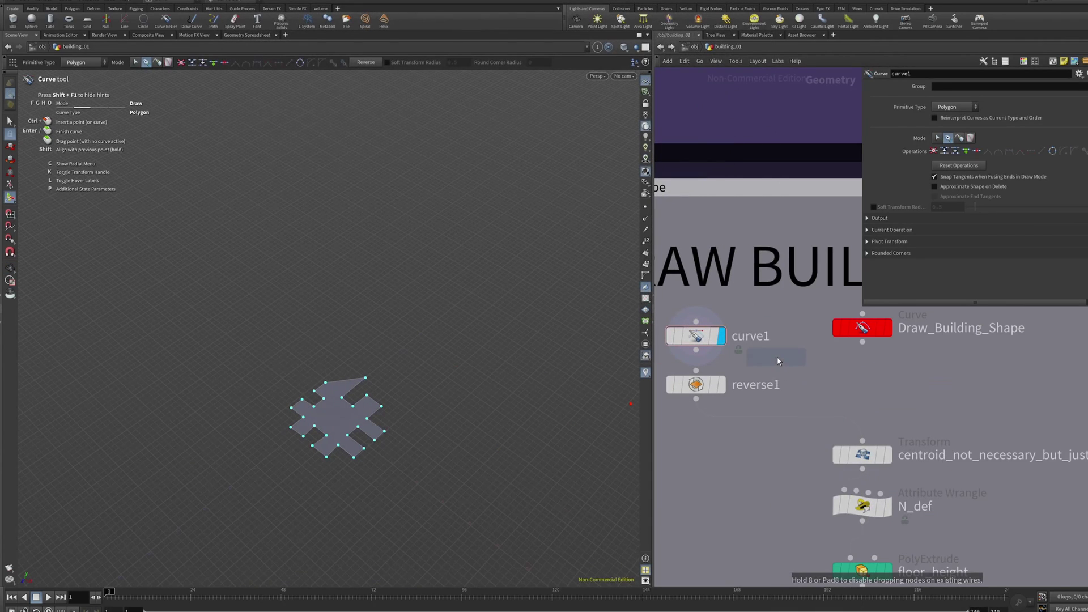
pyautogui.click(778, 361)
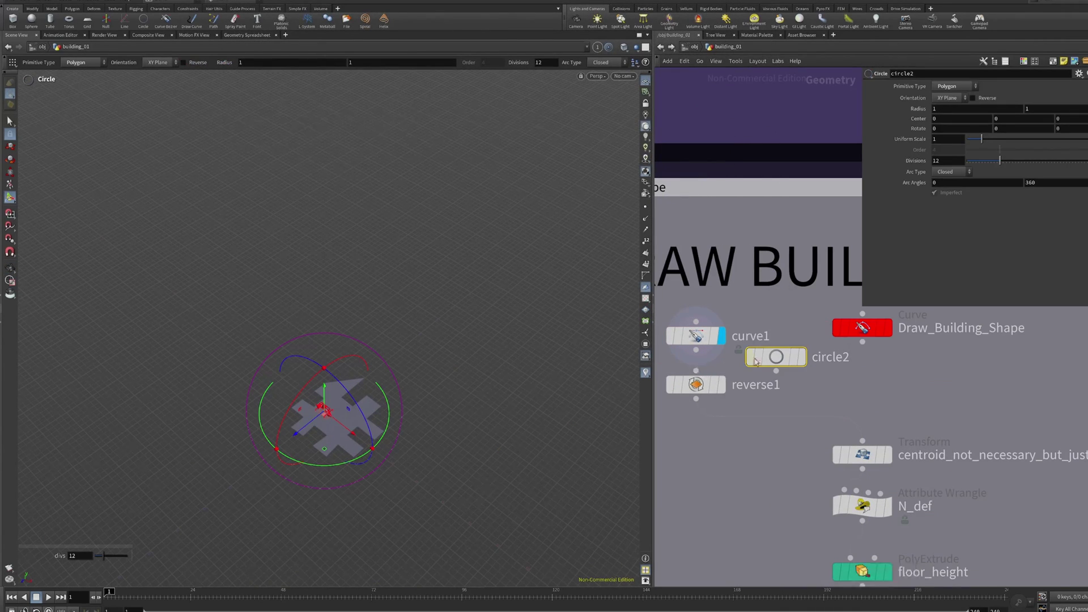
pyautogui.click(719, 336)
# Step: Orient the circle to the ZX Plane with a larger uniform scale, and place reverse1 beneath it
pyautogui.click(950, 97)
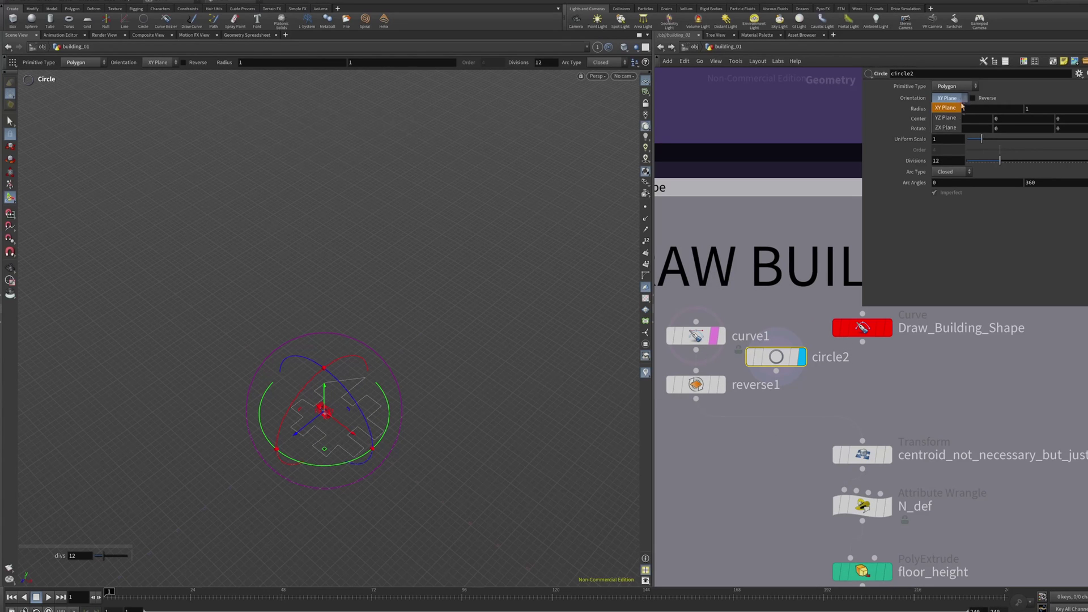
pyautogui.click(957, 127)
pyautogui.moveTo(986, 140); pyautogui.dragTo(1087, 141)
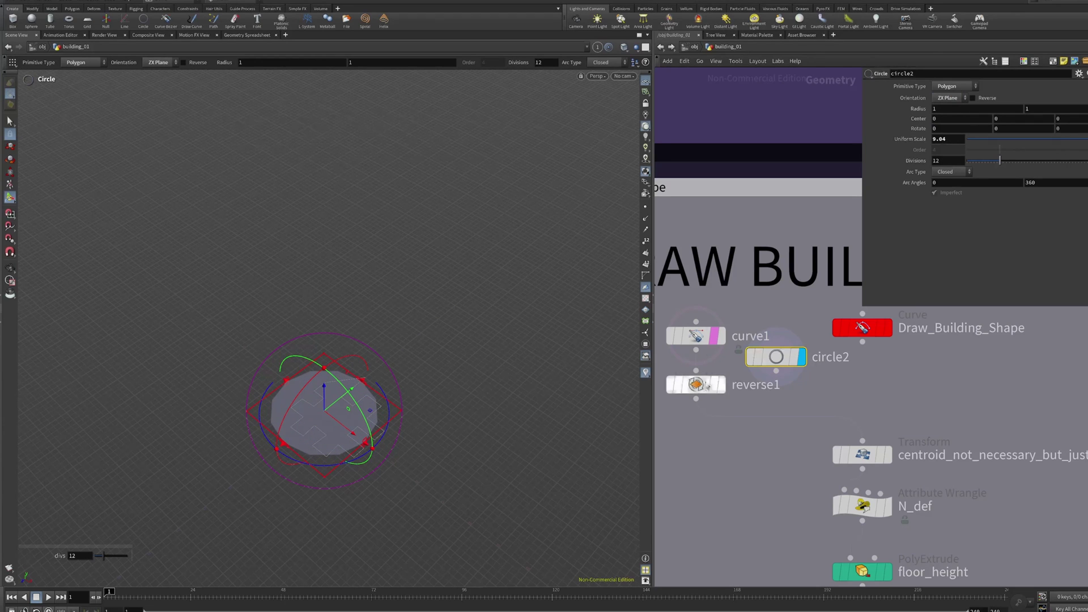
pyautogui.moveTo(703, 389); pyautogui.dragTo(782, 407)
pyautogui.click(801, 402)
# Step: Display the ALL null above the Set block section and inspect the building generated from the circle
pyautogui.scroll(-5, 775, 498)
pyautogui.moveTo(774, 499); pyautogui.dragTo(757, 207, button='middle')
pyautogui.scroll(-5, 756, 207)
pyautogui.moveTo(839, 487); pyautogui.dragTo(823, 271, button='middle')
pyautogui.scroll(8, 736, 439)
pyautogui.click(735, 410)
pyautogui.click(728, 419)
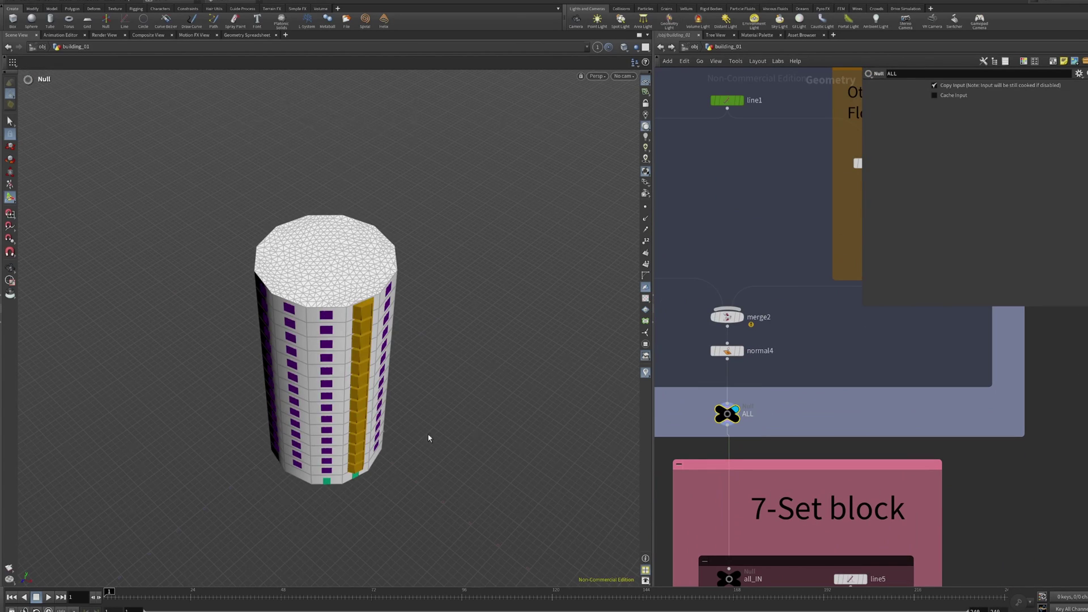
pyautogui.keyDown('alt'); pyautogui.moveTo(391, 431); pyautogui.dragTo(470, 376); pyautogui.keyUp('alt')
pyautogui.keyDown('alt'); pyautogui.moveTo(270, 442); pyautogui.dragTo(317, 432, button='middle'); pyautogui.keyUp('alt')
pyautogui.moveTo(318, 432); pyautogui.dragTo(575, 398)
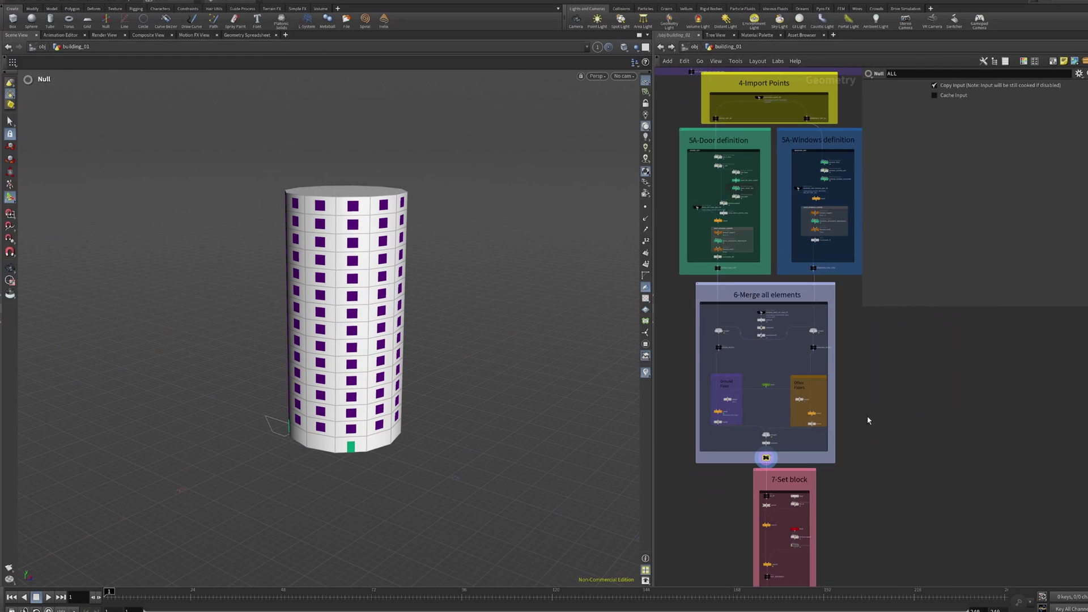
# Step: Wire the Draw_Building_Shape curve back into the centroid transform node and view the resulting building
pyautogui.scroll(-5, 866, 405)
pyautogui.moveTo(870, 281); pyautogui.dragTo(783, 440, button='middle')
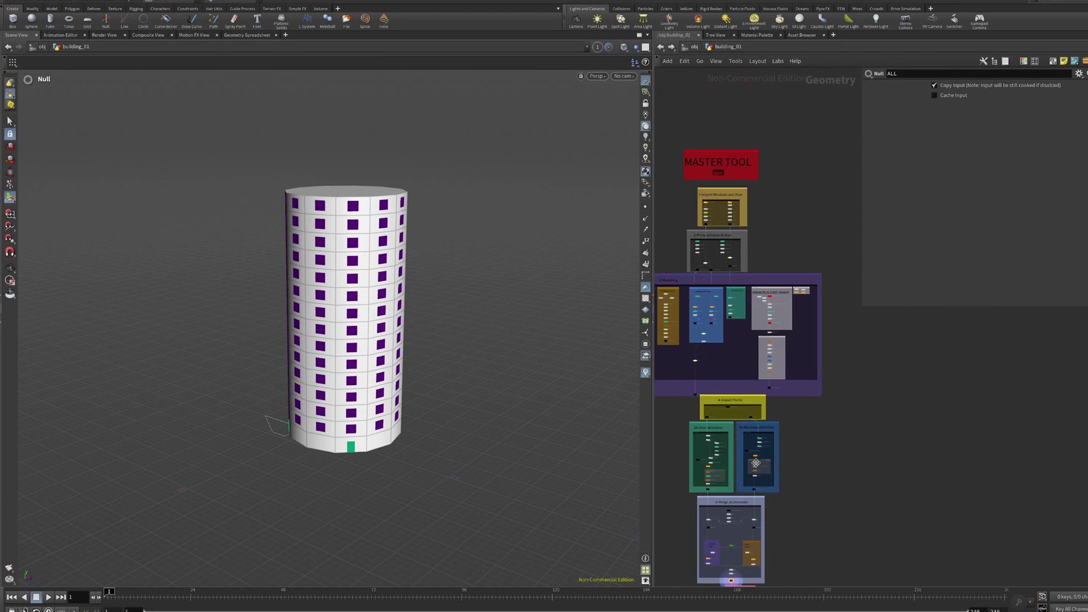
pyautogui.scroll(10, 783, 309)
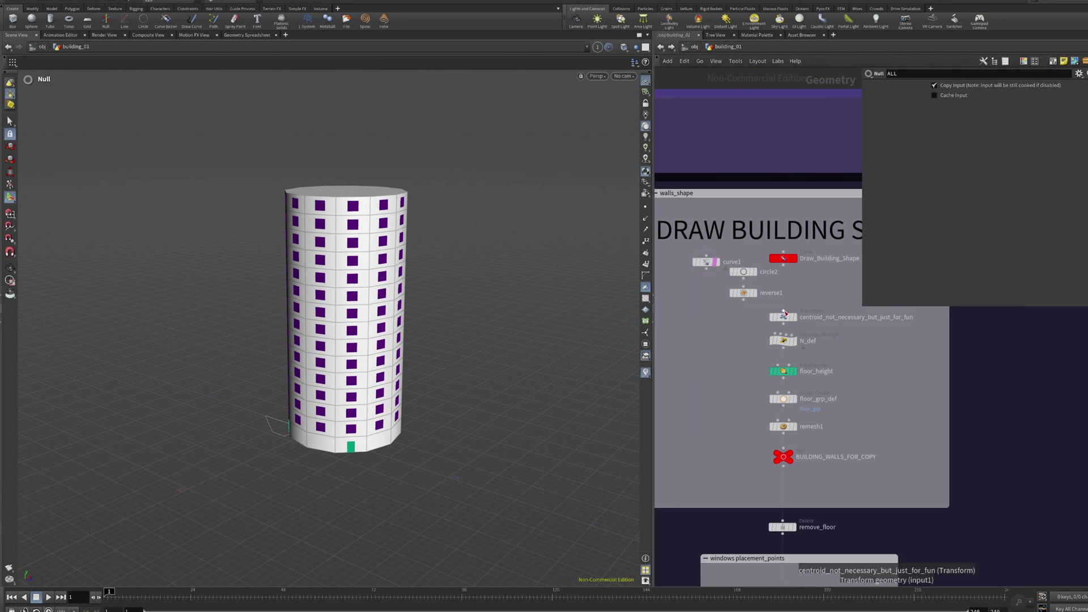
pyautogui.click(784, 311)
pyautogui.click(784, 265)
pyautogui.keyDown('alt'); pyautogui.moveTo(442, 293); pyautogui.dragTo(697, 298); pyautogui.keyUp('alt')
# Step: Display the In_Windows null in the Import Windows and Door section and examine the imported window model
pyautogui.scroll(-10, 824, 295)
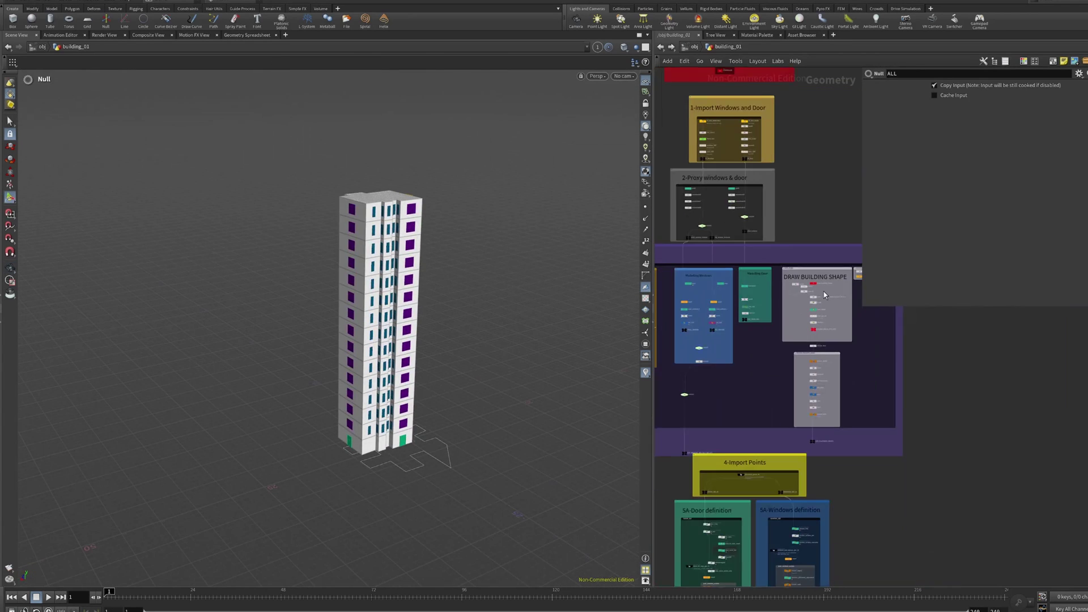
pyautogui.scroll(5, 736, 384)
pyautogui.scroll(3, 737, 384)
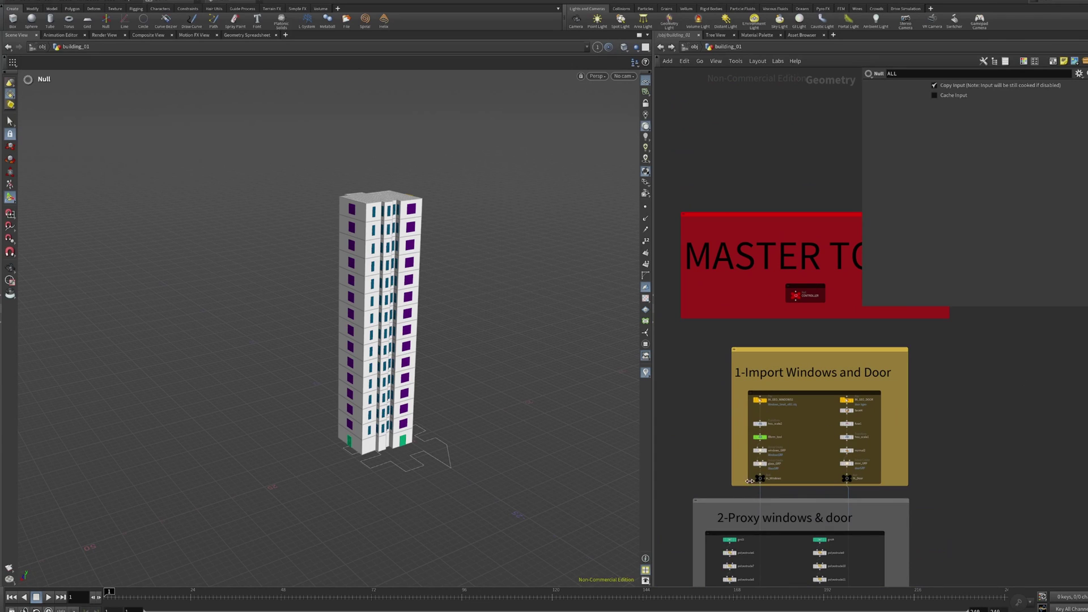
pyautogui.scroll(4, 752, 474)
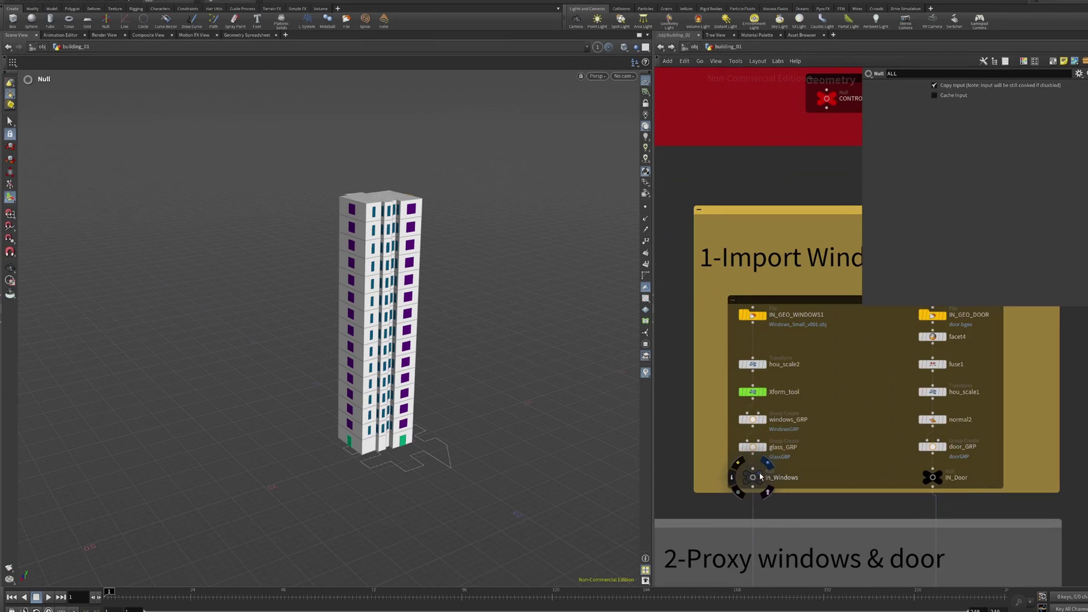
pyautogui.click(760, 477)
pyautogui.click(754, 480)
pyautogui.hotkey('space', 'g')
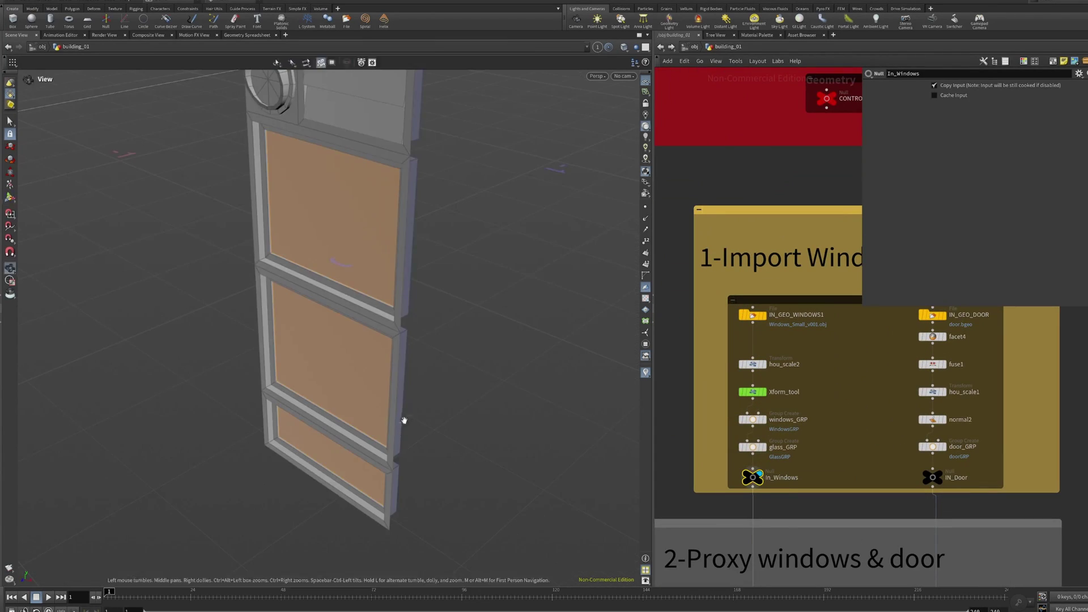
pyautogui.keyDown('alt'); pyautogui.moveTo(401, 413); pyautogui.dragTo(427, 245); pyautogui.keyUp('alt')
# Step: Display the IN_Door null to examine the imported door model
pyautogui.click(932, 478)
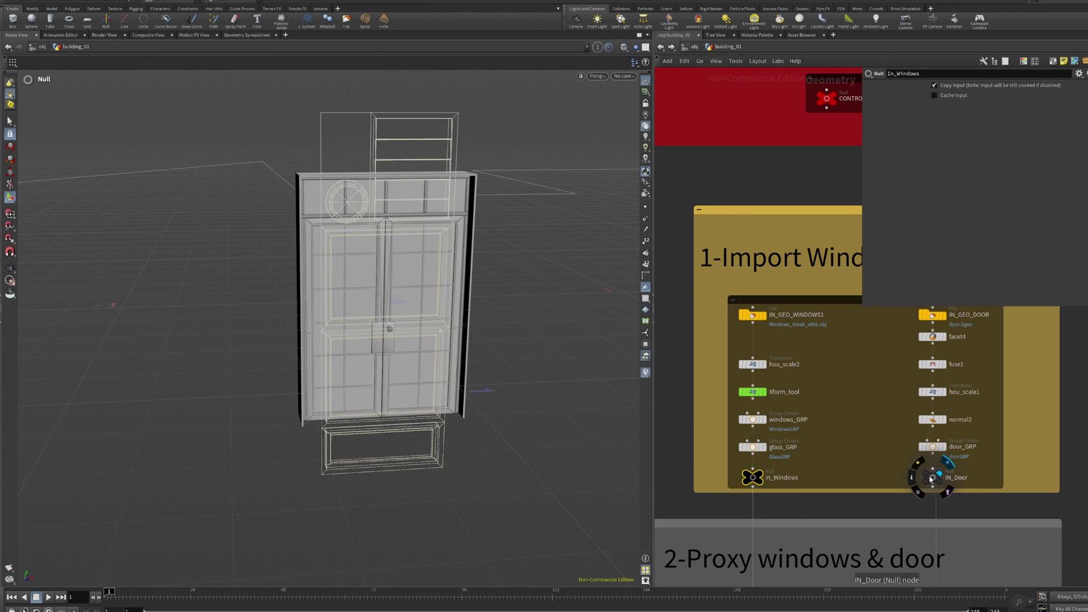
pyautogui.scroll(-5, 821, 427)
pyautogui.moveTo(821, 428); pyautogui.dragTo(820, 338, button='middle')
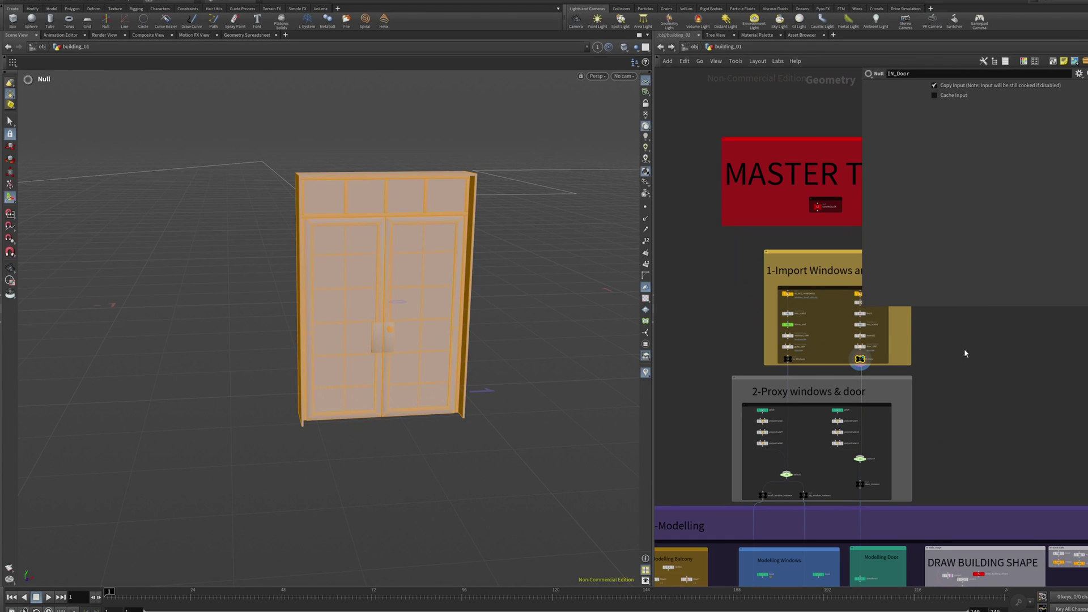
# Step: Display polyextrude8 in the Proxy windows & door section to examine the proxy window geometry
pyautogui.moveTo(732, 353); pyautogui.dragTo(680, 229, button='middle')
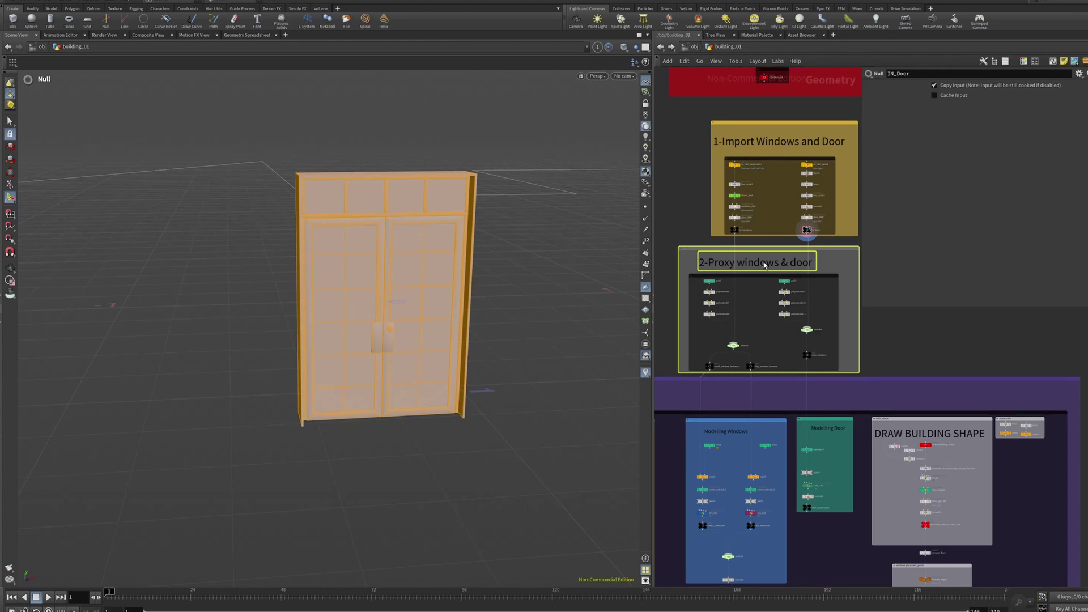
pyautogui.scroll(4, 725, 323)
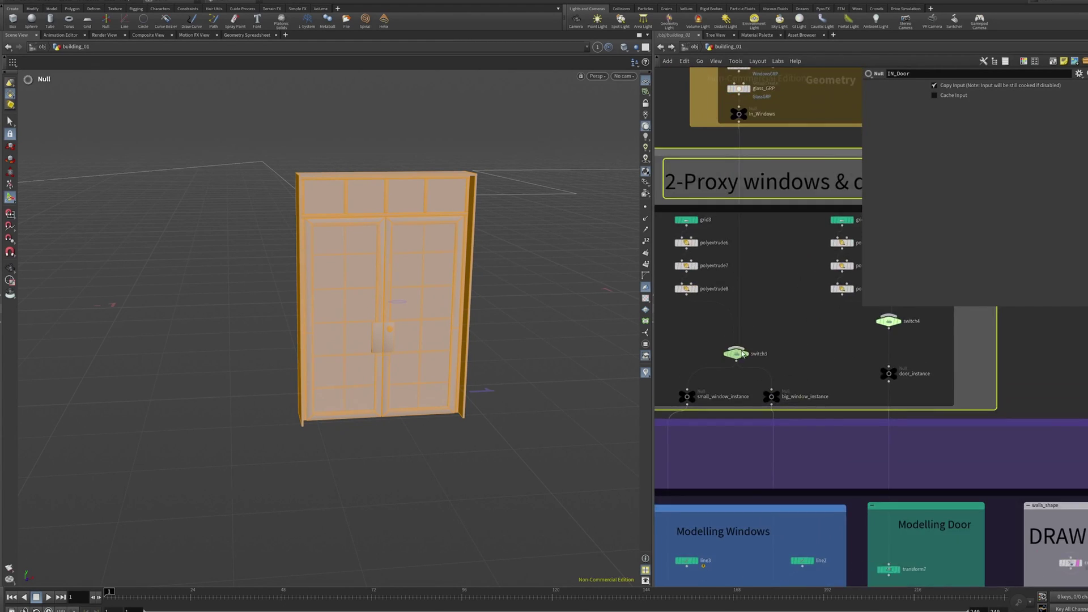
pyautogui.click(687, 289)
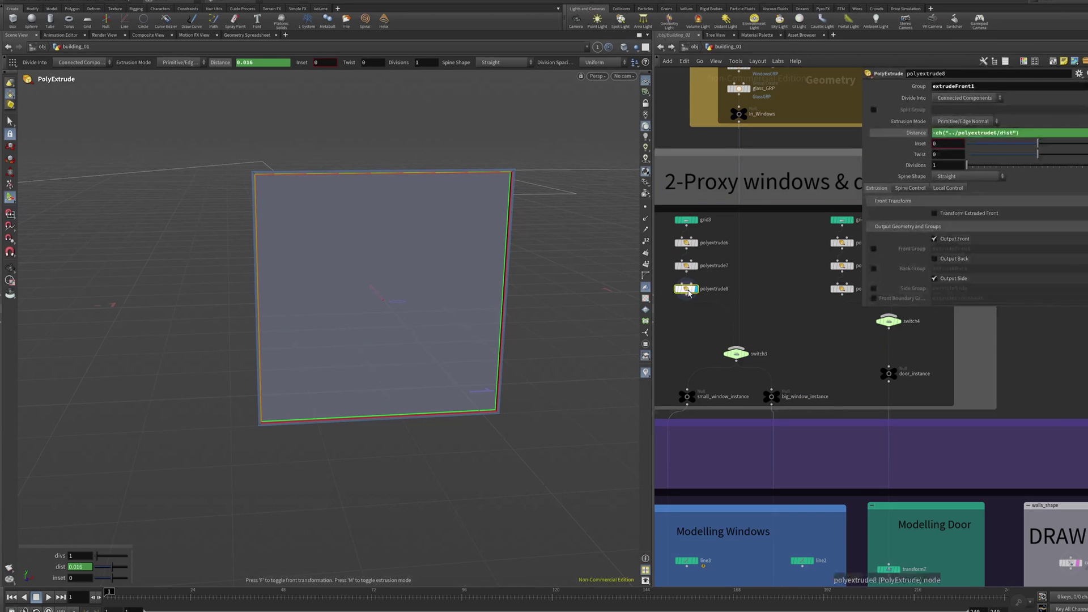
pyautogui.press('Escape')
pyautogui.moveTo(568, 307); pyautogui.dragTo(487, 282)
pyautogui.press('Return')
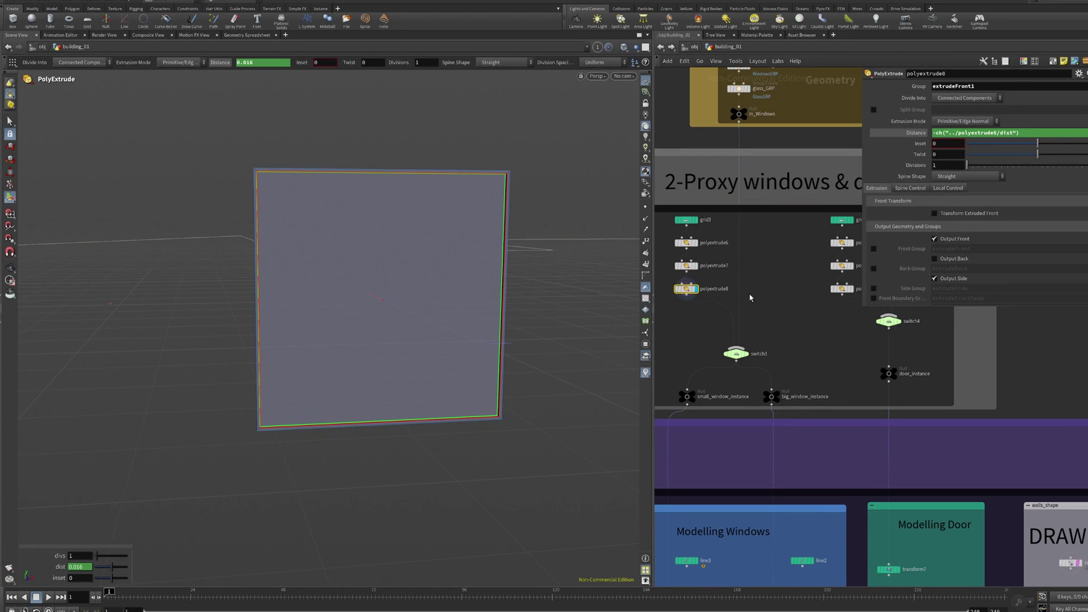
# Step: Display and select switch3 to examine its window output and input setting
pyautogui.click(746, 354)
pyautogui.scroll(-4, 757, 328)
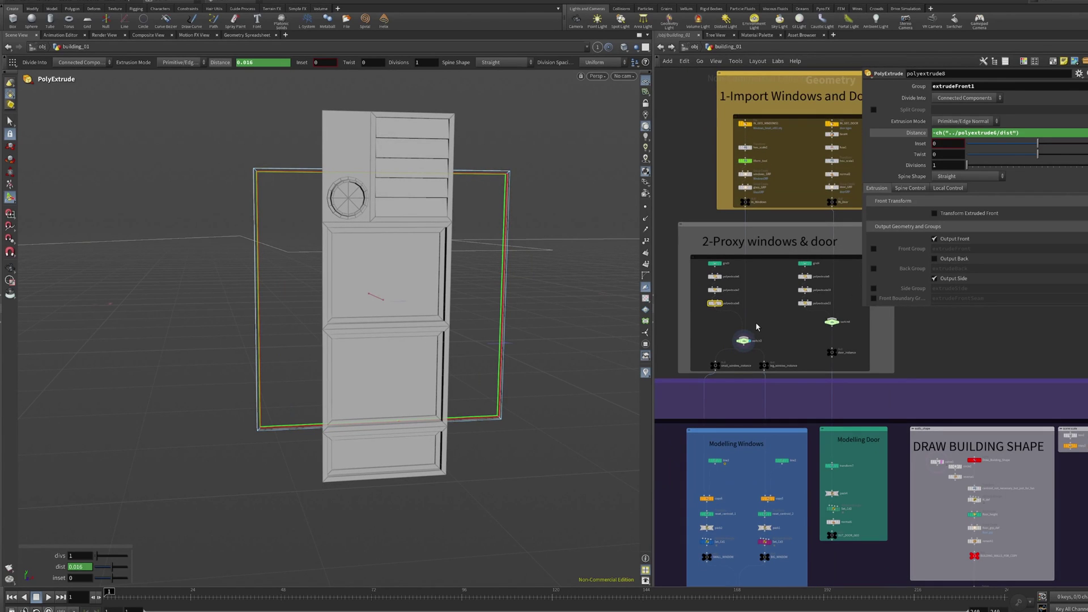
pyautogui.click(743, 341)
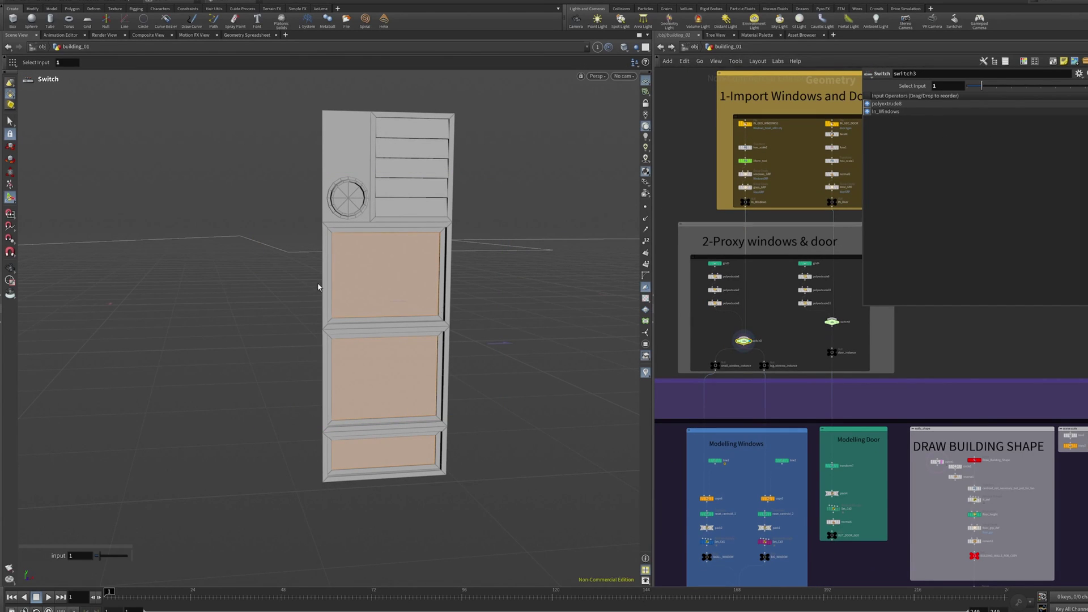
pyautogui.moveTo(323, 281)
pyautogui.keyDown('alt'); pyautogui.mouseDown()
pyautogui.moveTo(413, 280)
pyautogui.moveTo(337, 288)
pyautogui.mouseUp(); pyautogui.keyUp('alt')
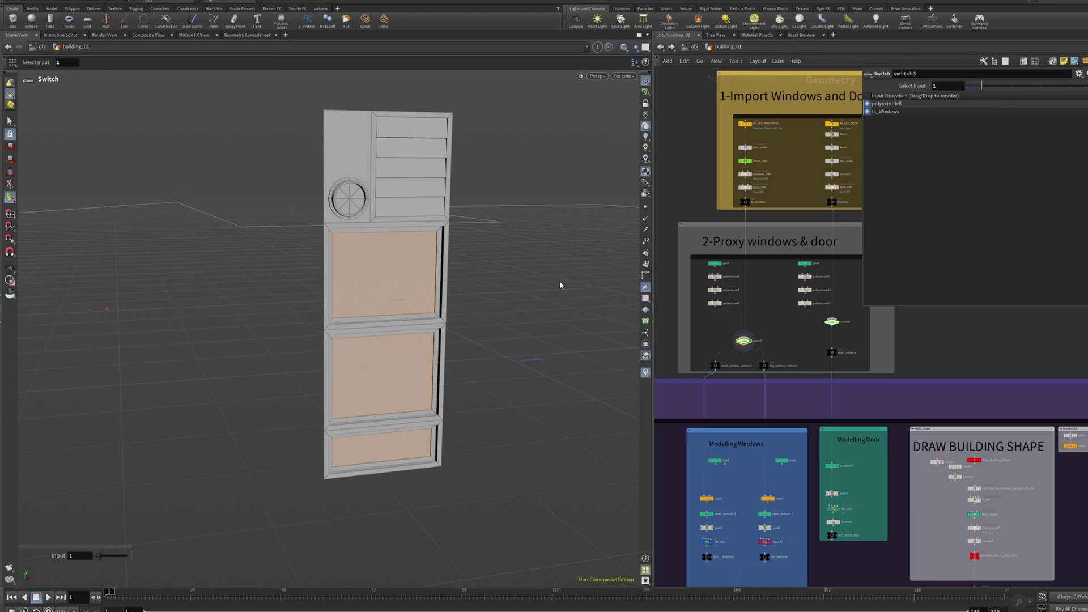
# Step: Review the network layout from the proxy section through the Modelling section to Import Points
pyautogui.scroll(-3, 778, 340)
pyautogui.moveTo(796, 378); pyautogui.dragTo(819, 218, button='middle')
pyautogui.scroll(1, 819, 218)
pyautogui.moveTo(690, 112); pyautogui.dragTo(651, 185, button='middle')
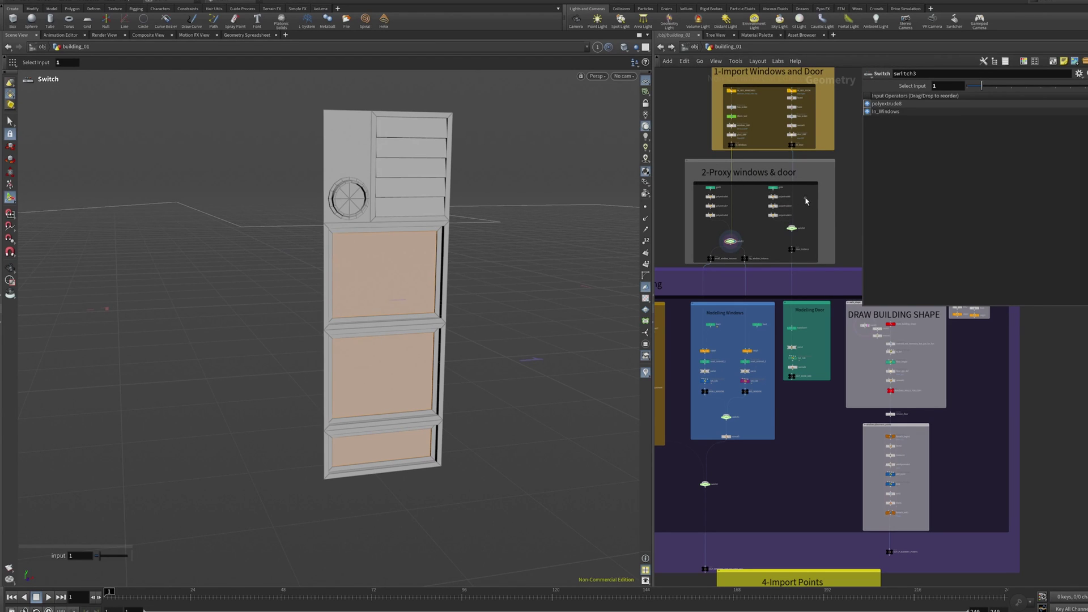
pyautogui.click(753, 206)
pyautogui.click(855, 237)
pyautogui.scroll(-3, 854, 237)
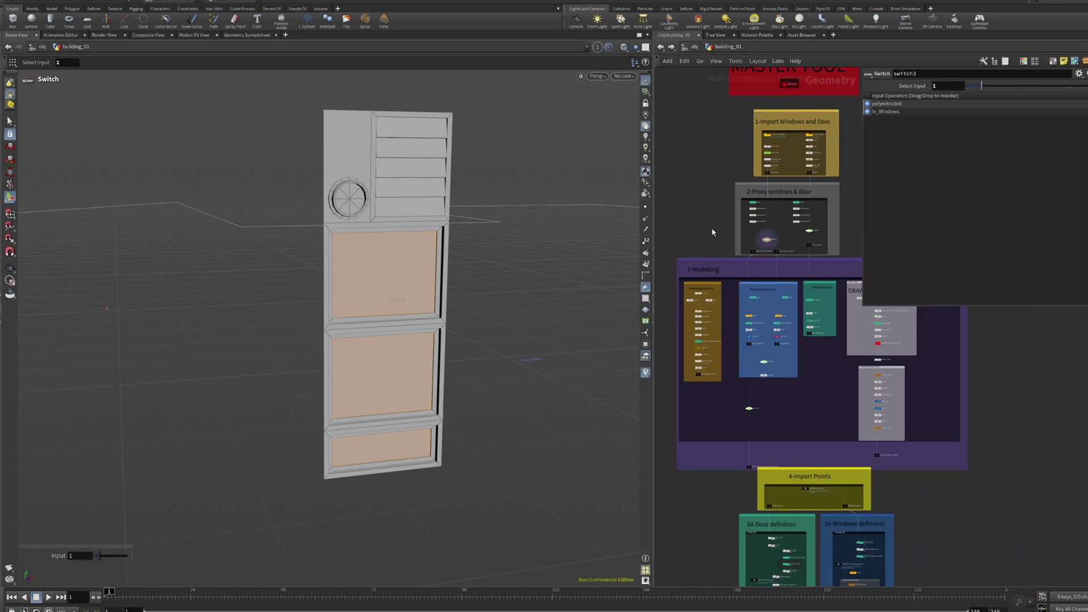
pyautogui.moveTo(712, 231); pyautogui.dragTo(715, 279, button='middle')
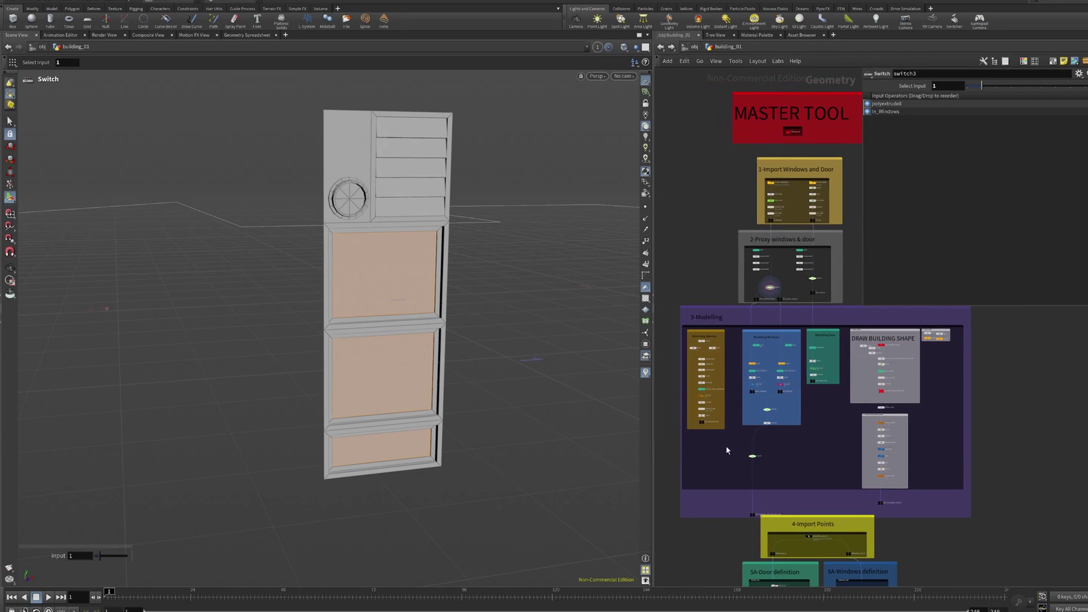
# Step: Display the OUT_BALCONY_GEO null in the Modelling Balcony section and inspect the balcony geometry
pyautogui.scroll(5, 706, 414)
pyautogui.click(718, 399)
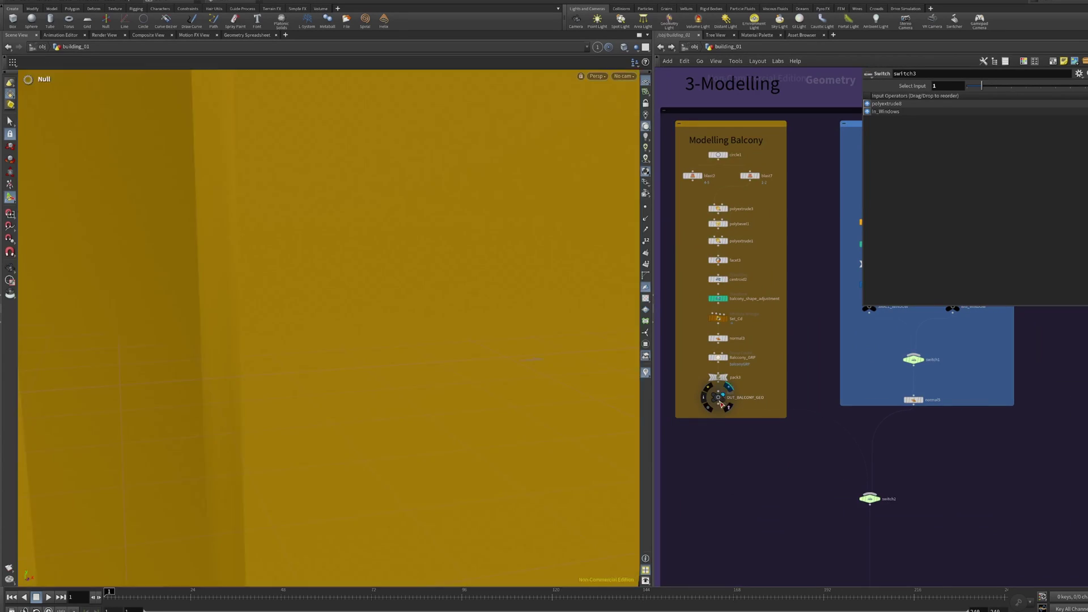
pyautogui.click(718, 400)
pyautogui.keyDown('alt'); pyautogui.moveTo(505, 371); pyautogui.dragTo(379, 364, button='right'); pyautogui.keyUp('alt')
pyautogui.keyDown('alt'); pyautogui.moveTo(380, 365); pyautogui.dragTo(554, 374); pyautogui.keyUp('alt')
pyautogui.press('Return')
pyautogui.scroll(5, 727, 403)
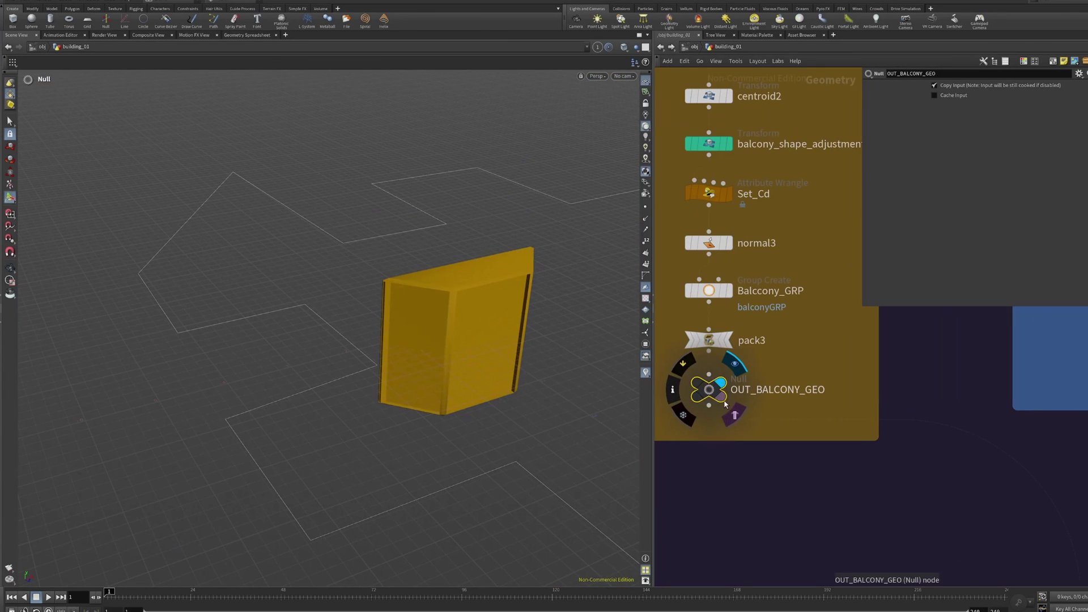
pyautogui.press('Escape')
pyautogui.keyDown('alt'); pyautogui.moveTo(510, 327); pyautogui.dragTo(445, 336, button='right'); pyautogui.keyUp('alt')
# Step: Display normal5 at the end of the Modelling Windows section and inspect the window geometry
pyautogui.scroll(-6, 840, 373)
pyautogui.moveTo(869, 375); pyautogui.dragTo(588, 427, button='middle')
pyautogui.scroll(3, 716, 440)
pyautogui.scroll(2, 705, 437)
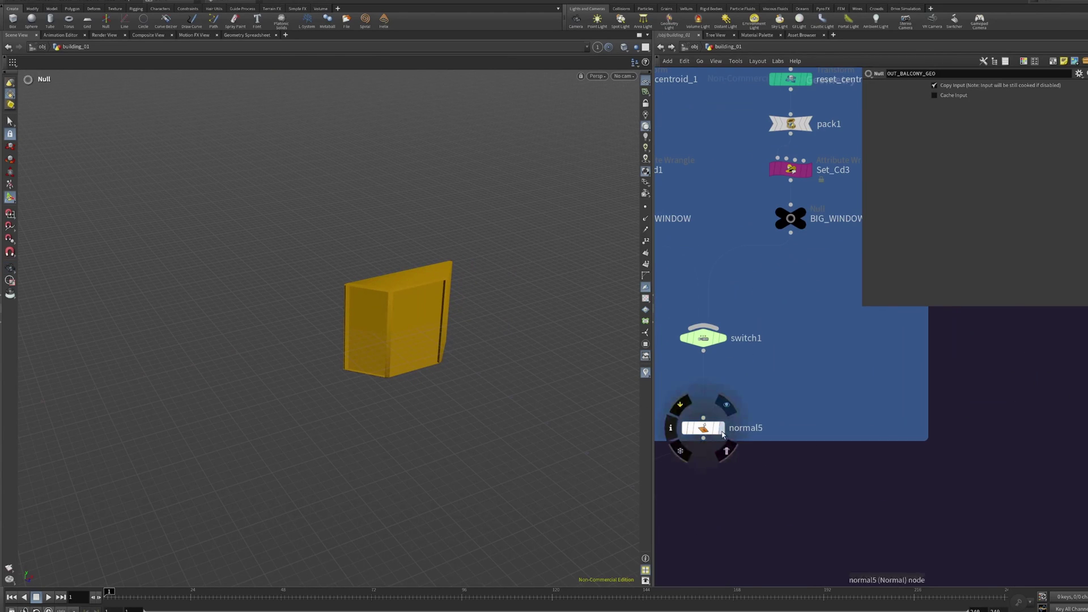
pyautogui.click(721, 428)
pyautogui.click(703, 428)
pyautogui.keyDown('alt'); pyautogui.moveTo(470, 363); pyautogui.dragTo(459, 332); pyautogui.keyUp('alt')
# Step: Compare the window variants by displaying the SMALL_WINDOW null followed by the BIG_WINDOW null
pyautogui.scroll(-5, 809, 403)
pyautogui.scroll(3, 809, 397)
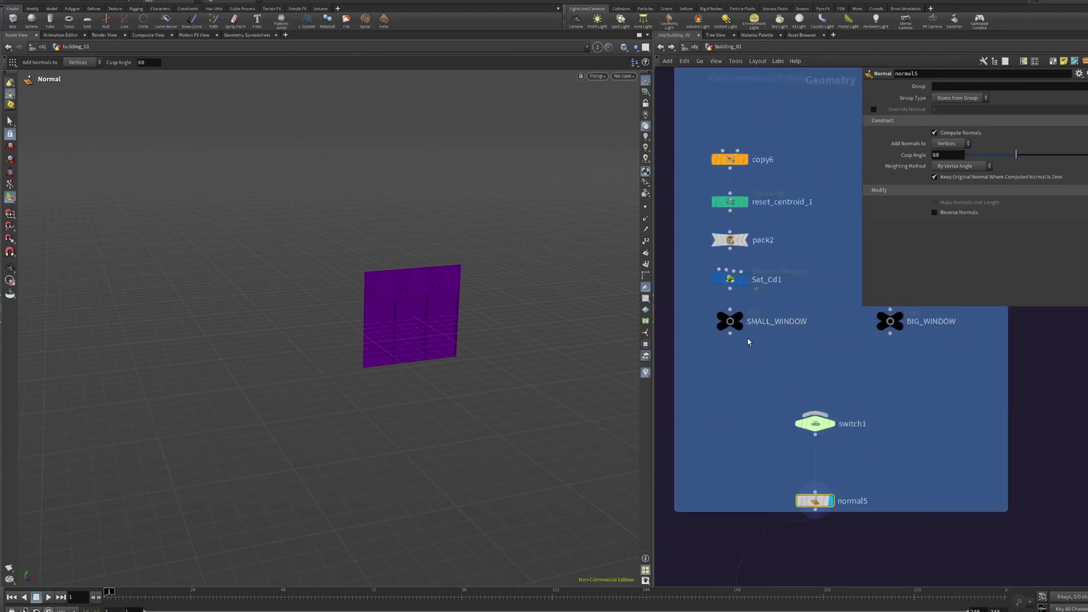
pyautogui.click(715, 324)
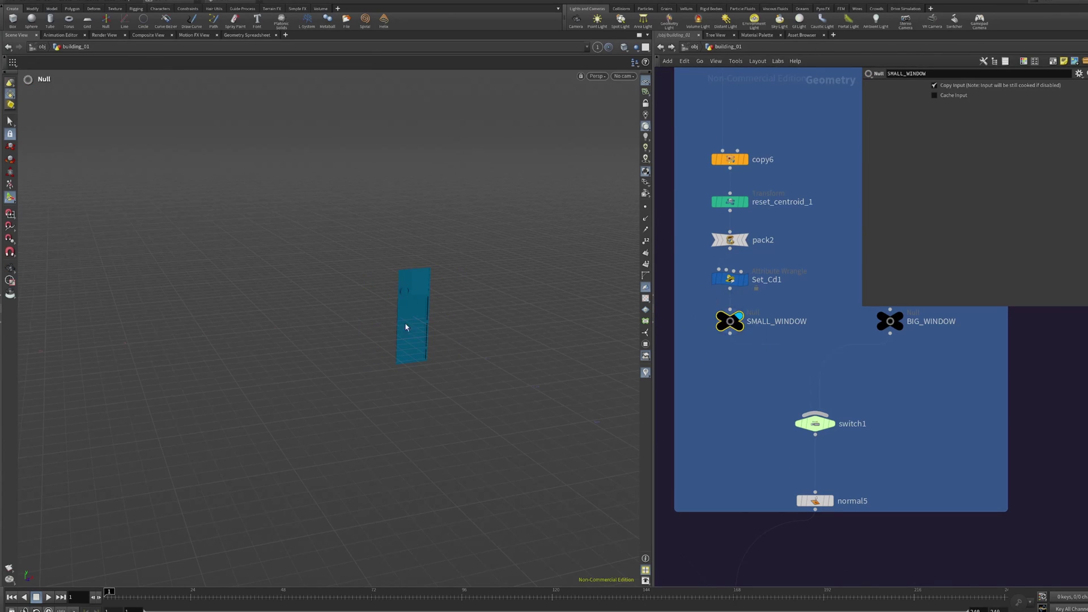
pyautogui.click(890, 321)
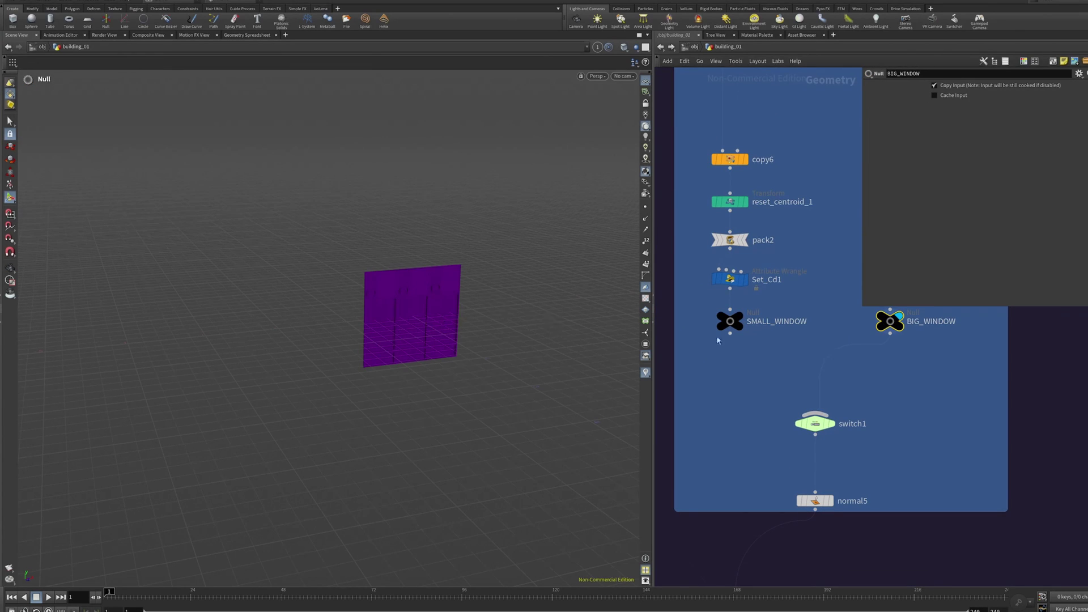
# Step: Display the OUT_DOOR_GEO null in the Modelling Door section and inspect the door geometry
pyautogui.scroll(-5, 871, 368)
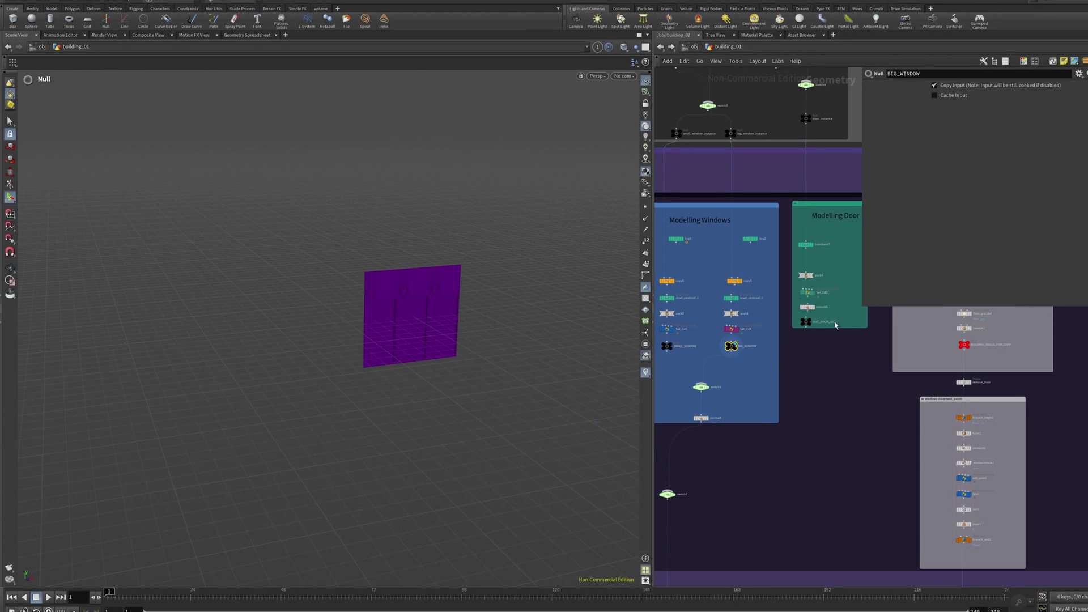
pyautogui.moveTo(836, 376); pyautogui.dragTo(773, 394, button='middle')
pyautogui.scroll(5, 748, 341)
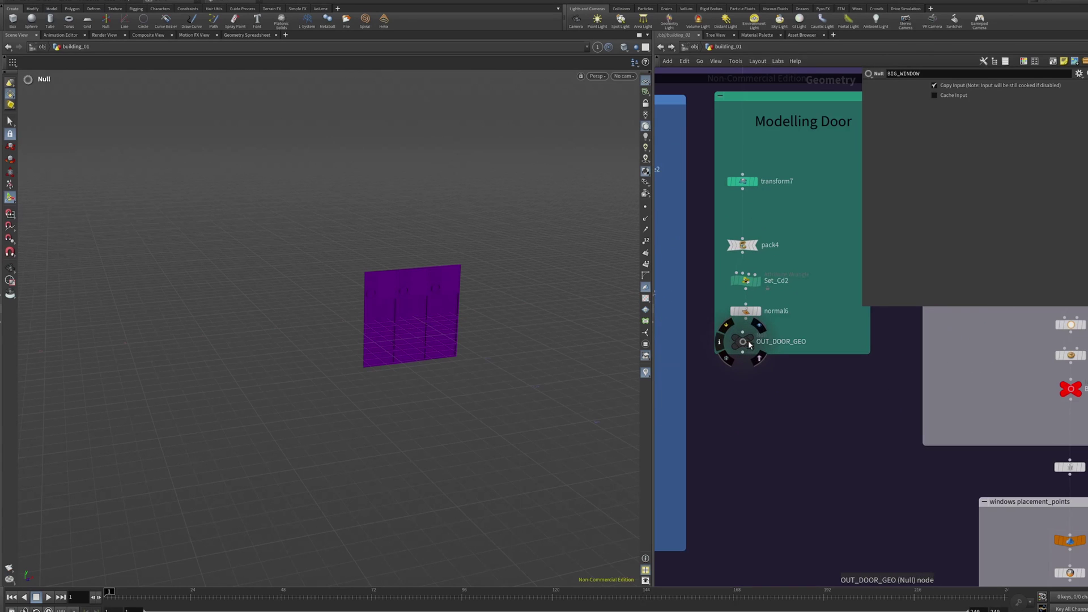
pyautogui.click(749, 338)
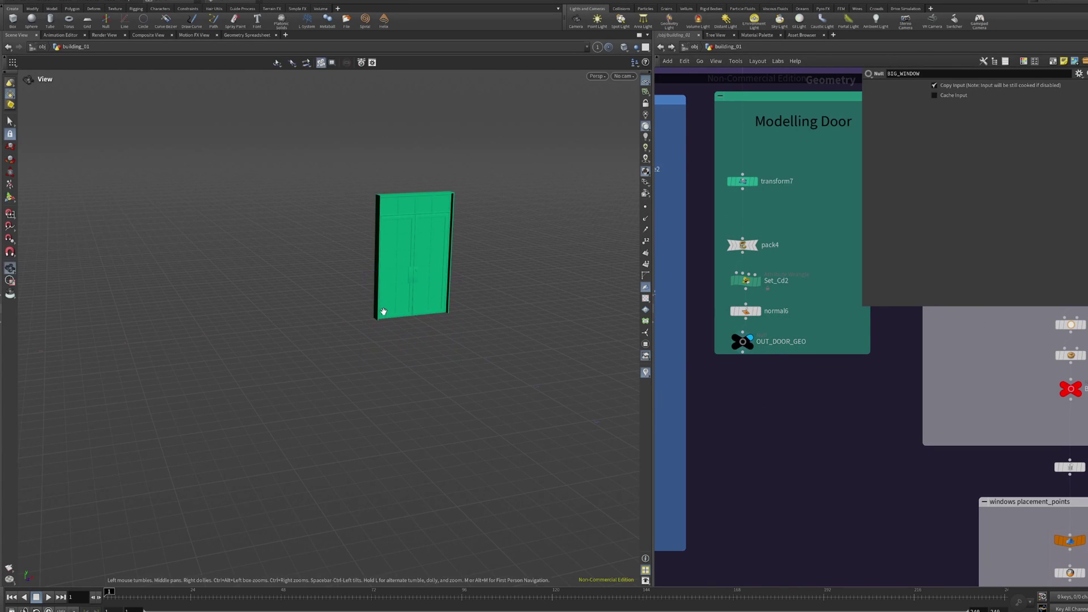
pyautogui.moveTo(383, 311)
pyautogui.keyDown('alt'); pyautogui.mouseDown()
pyautogui.moveTo(434, 315)
pyautogui.moveTo(380, 322)
pyautogui.mouseUp(); pyautogui.keyUp('alt')
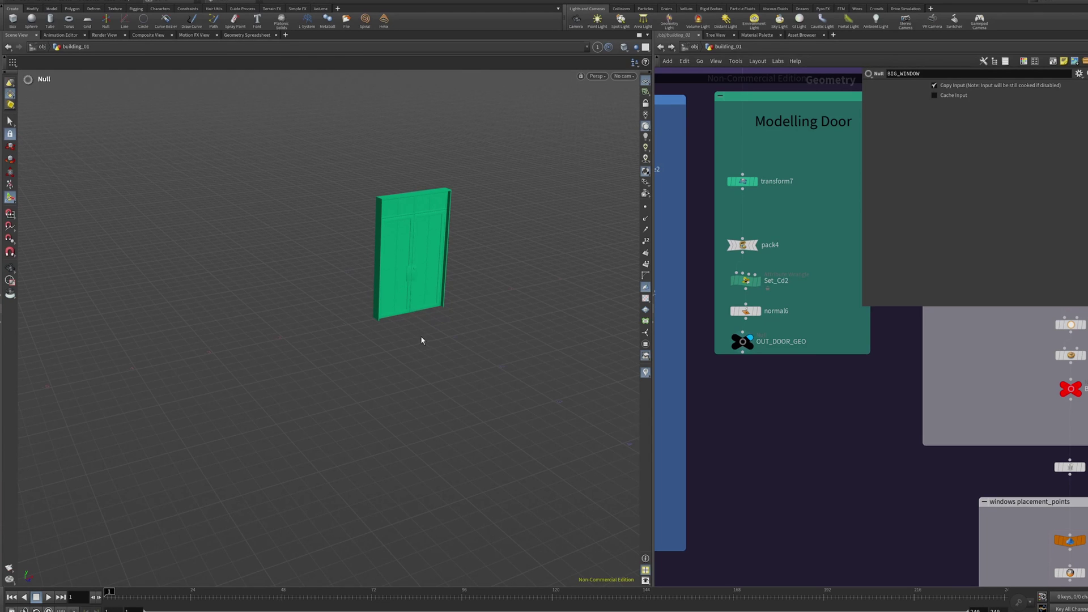
# Step: Look over the Draw Building Shape section and the windows placement_points section in the network
pyautogui.keyDown('alt'); pyautogui.moveTo(423, 333); pyautogui.dragTo(478, 345); pyautogui.keyUp('alt')
pyautogui.scroll(-4, 793, 398)
pyautogui.moveTo(793, 393); pyautogui.dragTo(646, 395, button='middle')
pyautogui.scroll(-2, 669, 385)
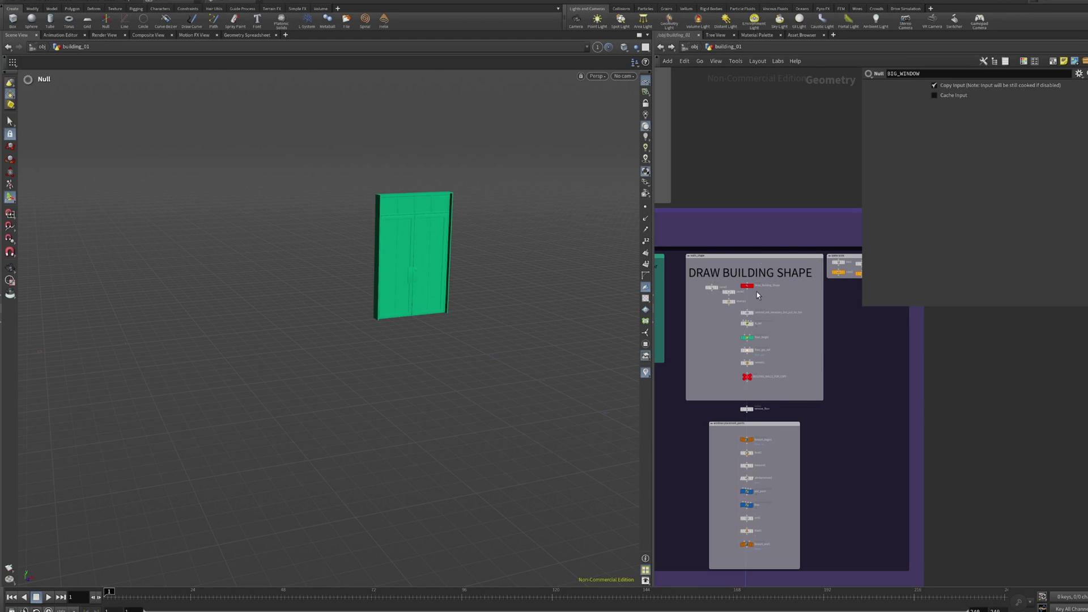
pyautogui.moveTo(767, 369)
pyautogui.scroll(-3, 799, 424)
pyautogui.moveTo(815, 483); pyautogui.dragTo(817, 316, button='middle')
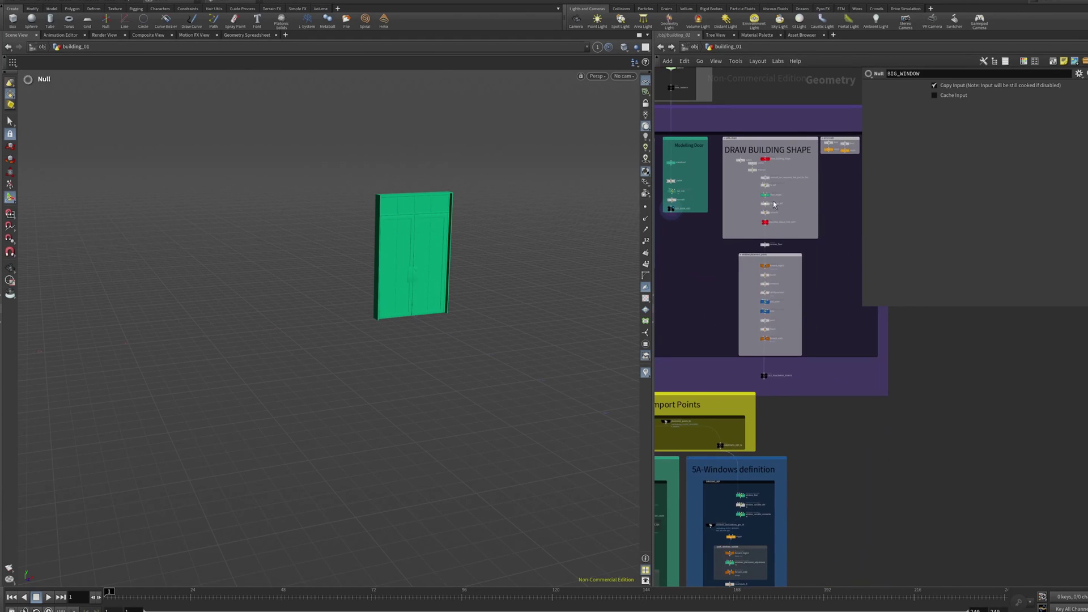
pyautogui.scroll(5, 768, 381)
pyautogui.scroll(-5, 793, 192)
pyautogui.moveTo(780, 117); pyautogui.dragTo(772, 288, button='middle')
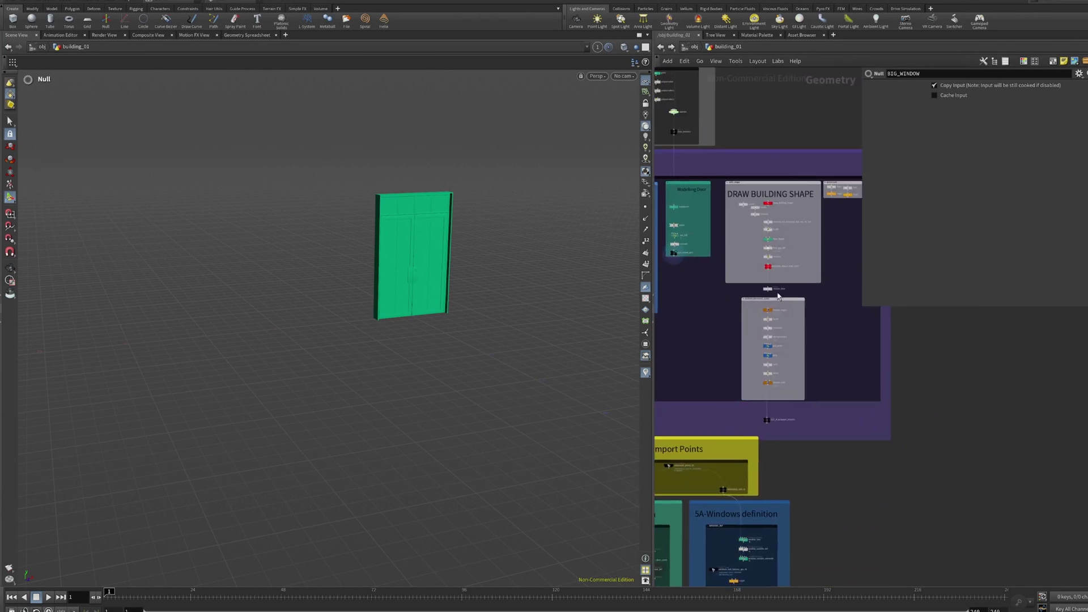
# Step: Display the BUILDING_WALLS_FOR_COPY null in the Draw Building Shape section and inspect the wall geometry from several angles
pyautogui.scroll(5, 773, 287)
pyautogui.click(756, 229)
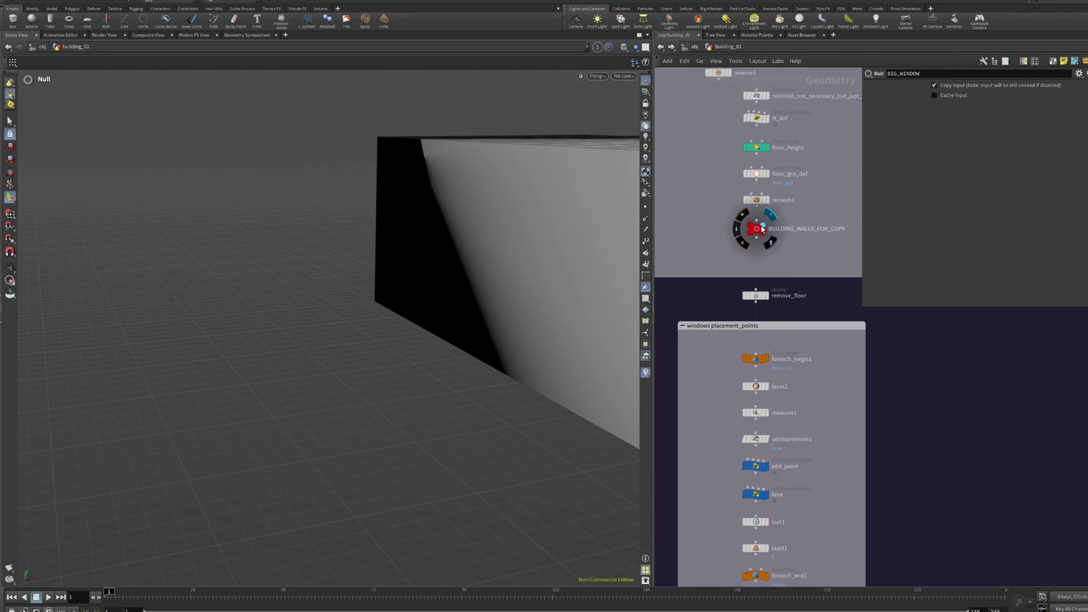
pyautogui.press('Escape')
pyautogui.moveTo(496, 235); pyautogui.dragTo(399, 240, button='right')
pyautogui.moveTo(584, 238); pyautogui.dragTo(406, 238, button='middle')
pyautogui.moveTo(406, 238); pyautogui.dragTo(476, 255)
# Step: Display the OUT_PLACEMENT_POINTS null below the windows placement_points section and inspect the placement points against the building walls
pyautogui.scroll(-5, 714, 391)
pyautogui.scroll(6, 763, 445)
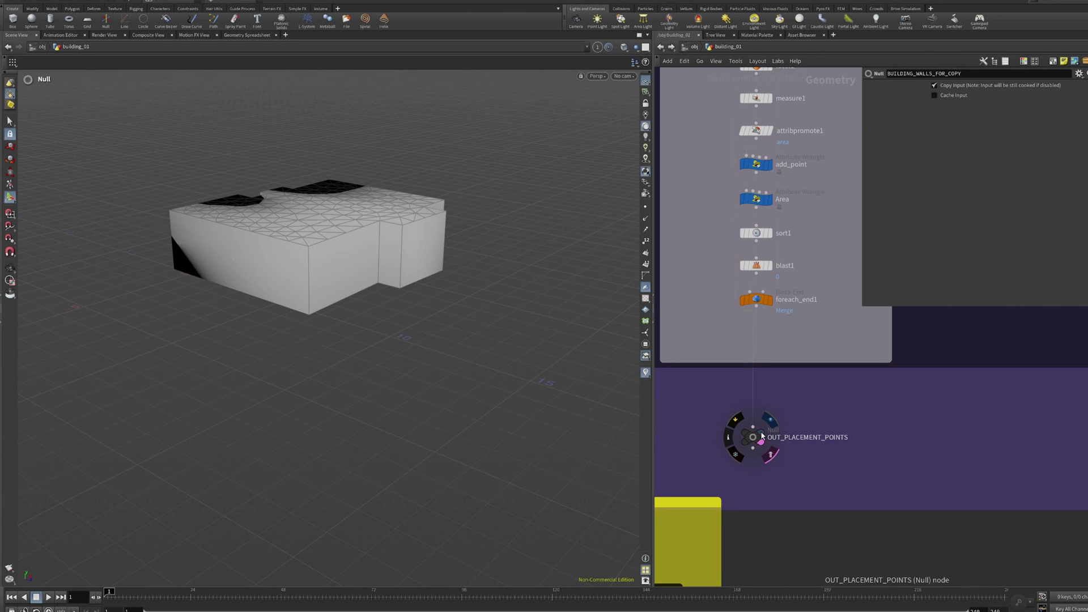
pyautogui.click(764, 437)
pyautogui.moveTo(362, 300); pyautogui.dragTo(343, 273)
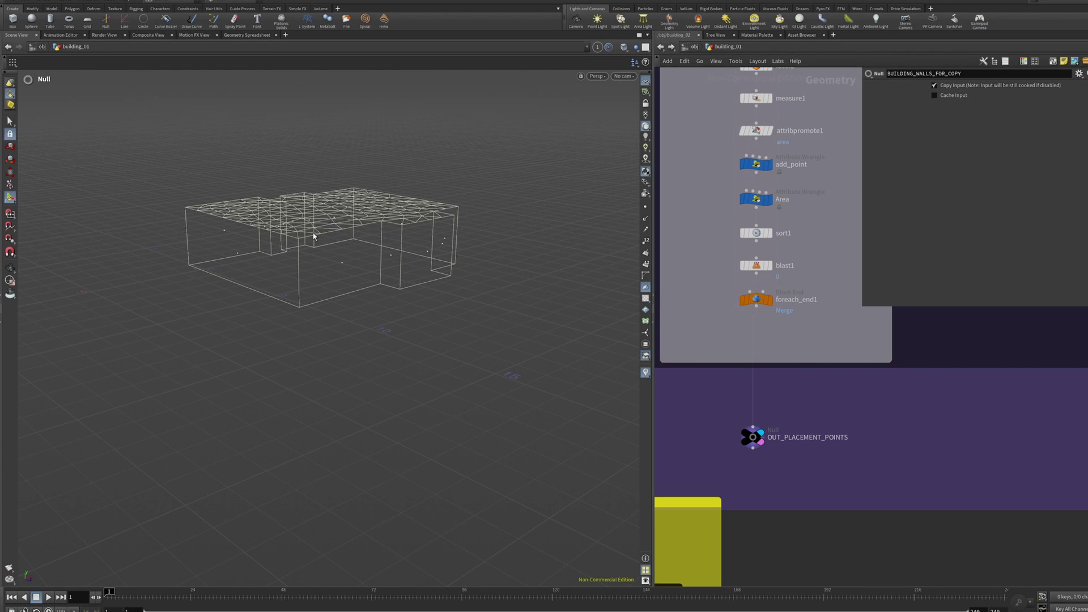
pyautogui.press('Escape')
pyautogui.moveTo(389, 260); pyautogui.dragTo(319, 278)
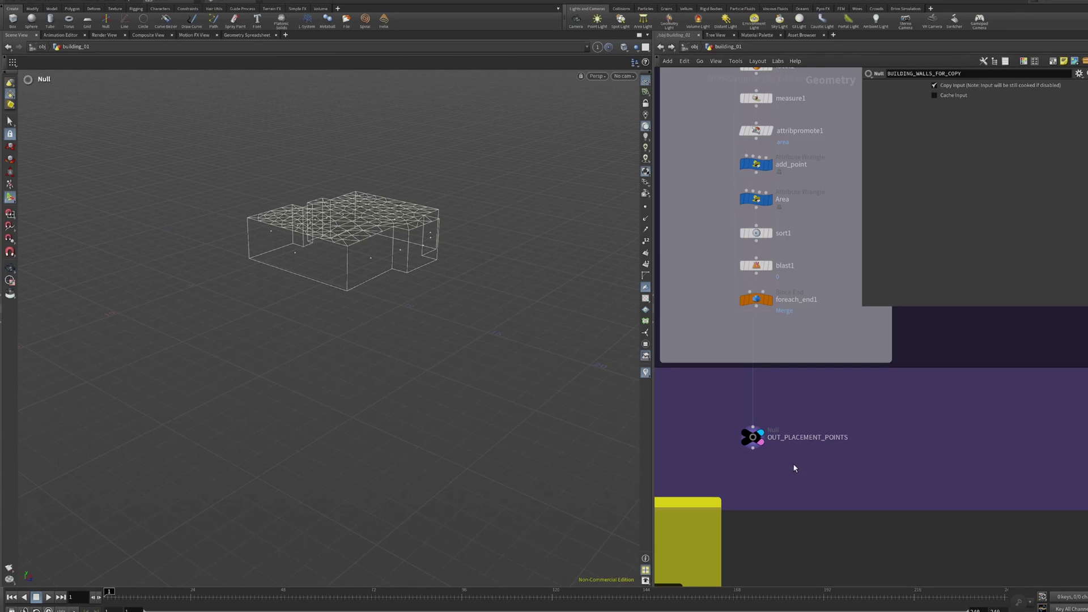
# Step: Display the placement_points_IN object merge in the 4-Import Points section to view the imported points
pyautogui.scroll(-5, 790, 463)
pyautogui.moveTo(790, 462); pyautogui.dragTo(937, 367, button='middle')
pyautogui.scroll(-2, 952, 435)
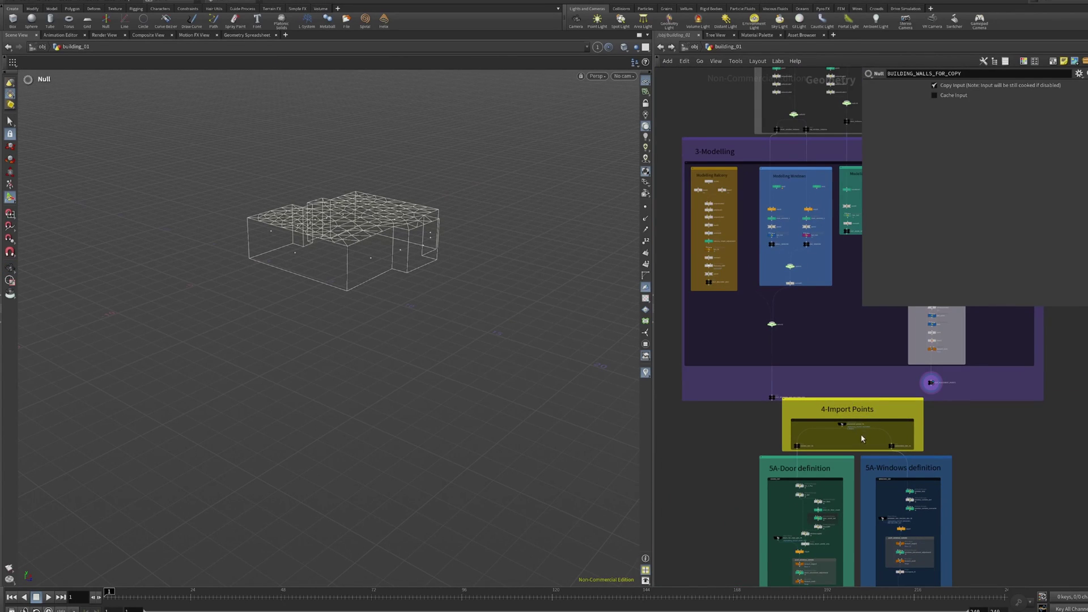
pyautogui.moveTo(986, 447); pyautogui.dragTo(973, 514, button='middle')
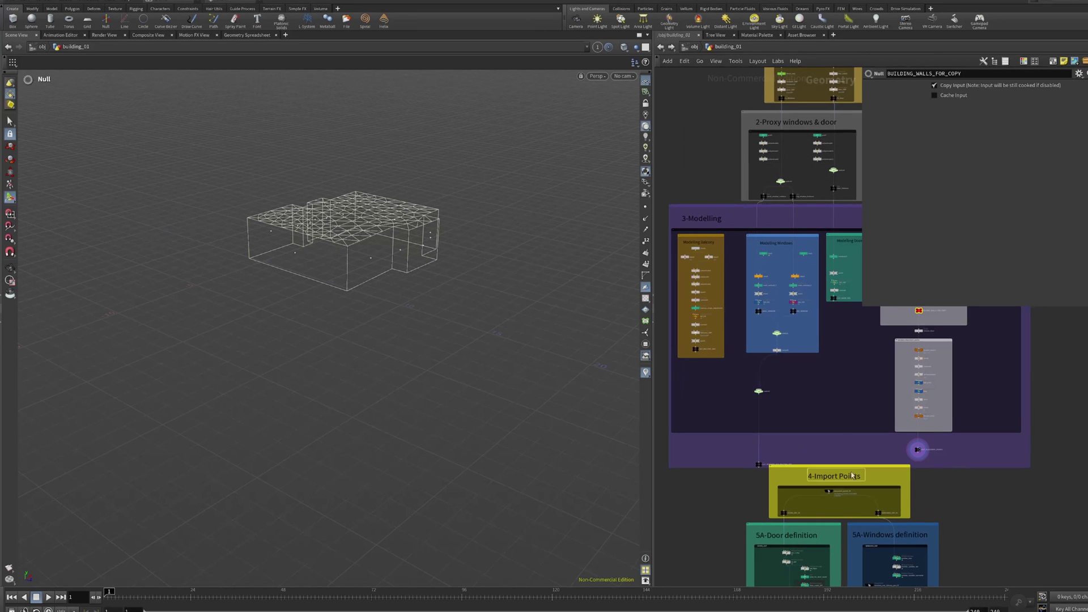
pyautogui.scroll(4, 837, 481)
pyautogui.scroll(4, 829, 501)
pyautogui.click(828, 501)
# Step: Display the DOORS_FOR_COPY null at the end of the 5A-Door definition section and inspect the placed doors
pyautogui.scroll(-8, 778, 487)
pyautogui.scroll(-6, 777, 497)
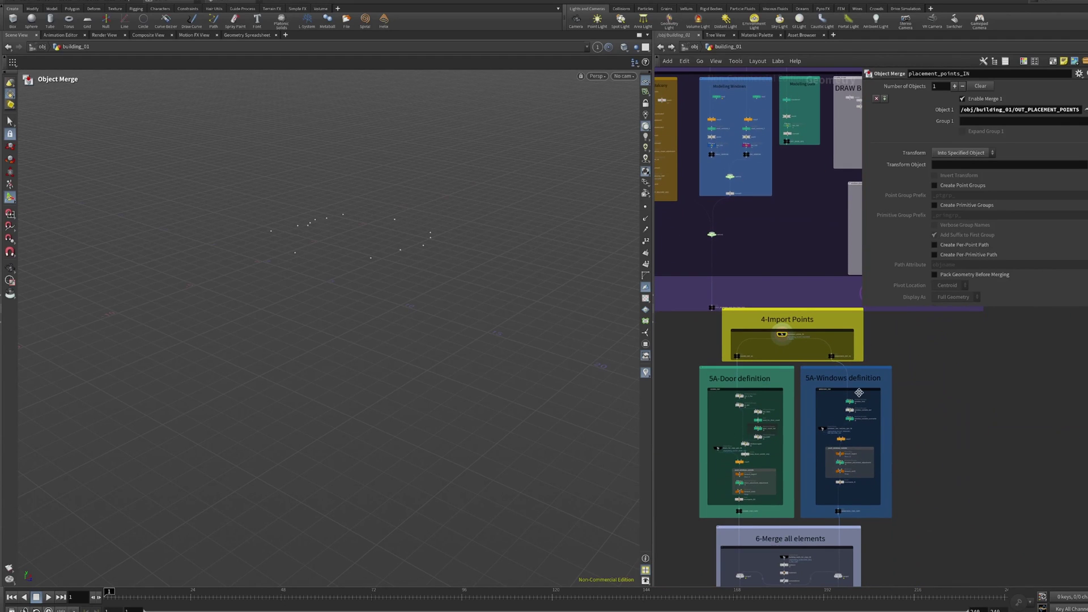
pyautogui.scroll(3, 749, 499)
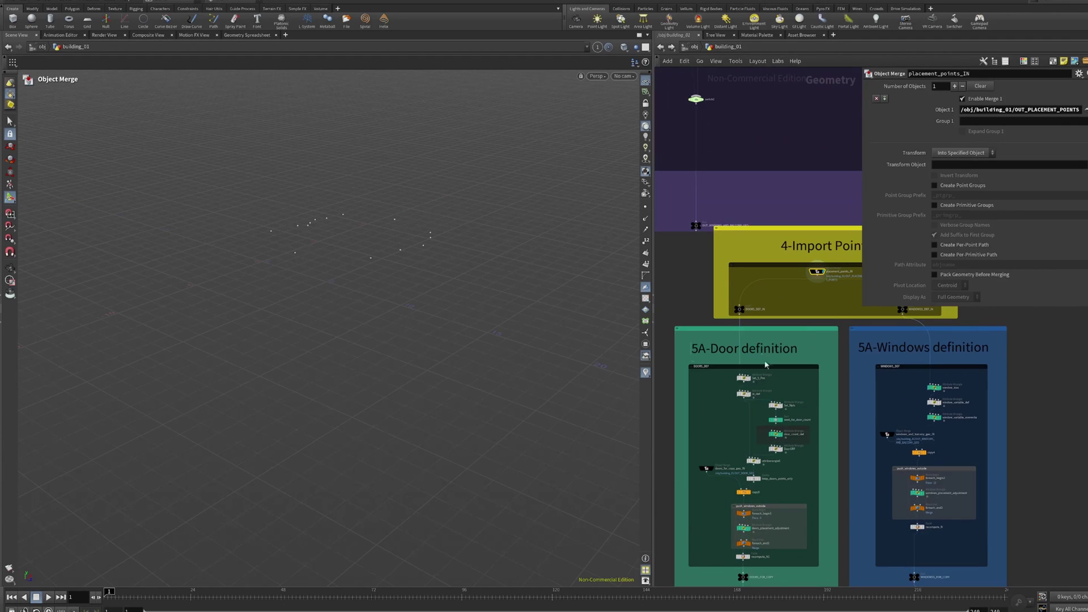
pyautogui.scroll(1, 748, 579)
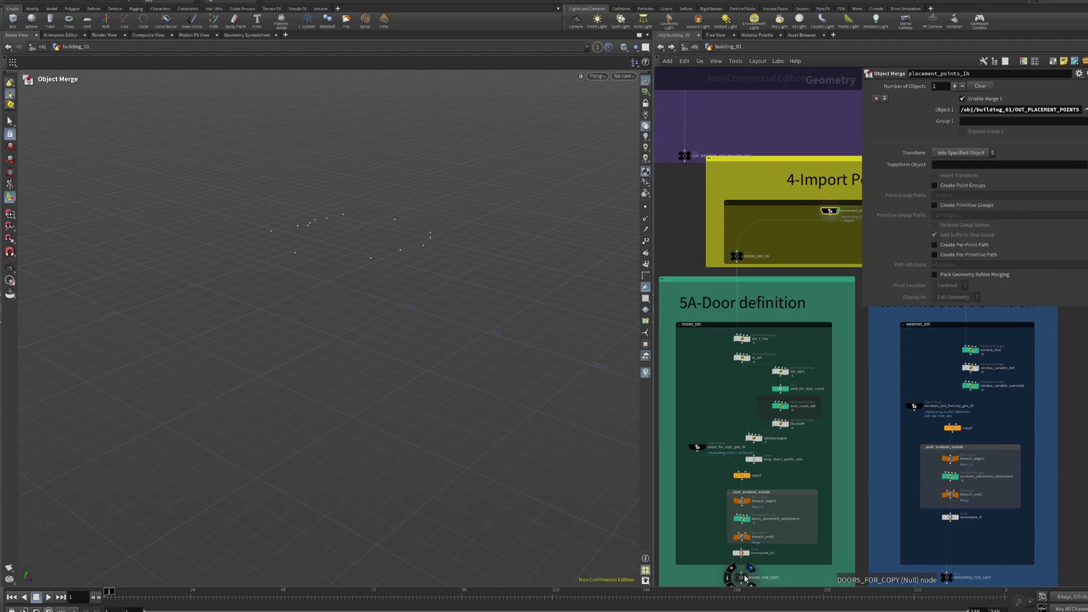
pyautogui.click(745, 578)
pyautogui.moveTo(414, 340); pyautogui.dragTo(440, 314)
pyautogui.press('Return')
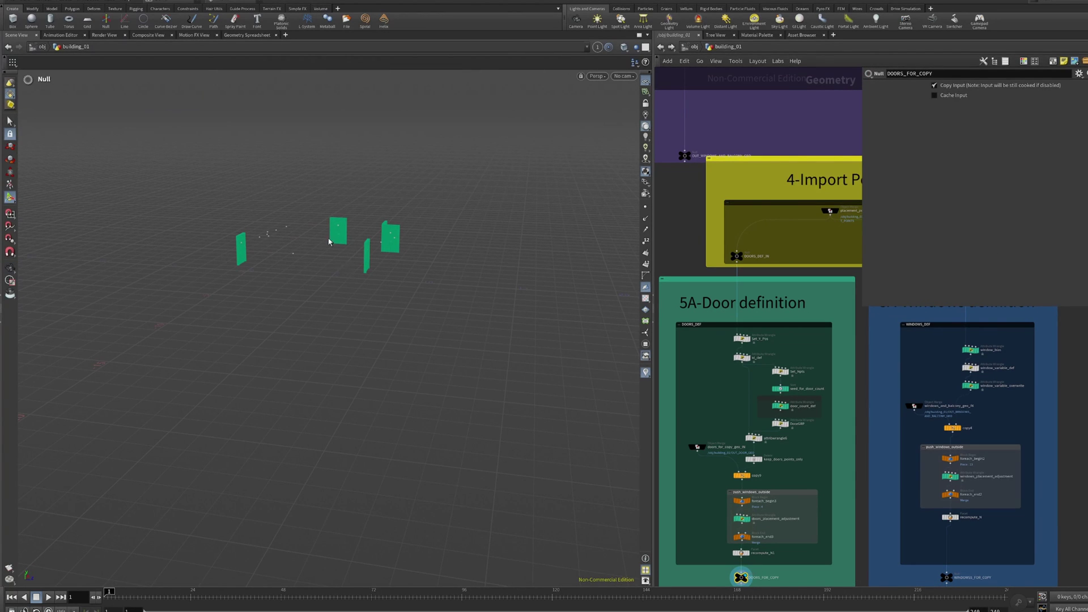
pyautogui.moveTo(315, 243); pyautogui.dragTo(376, 247)
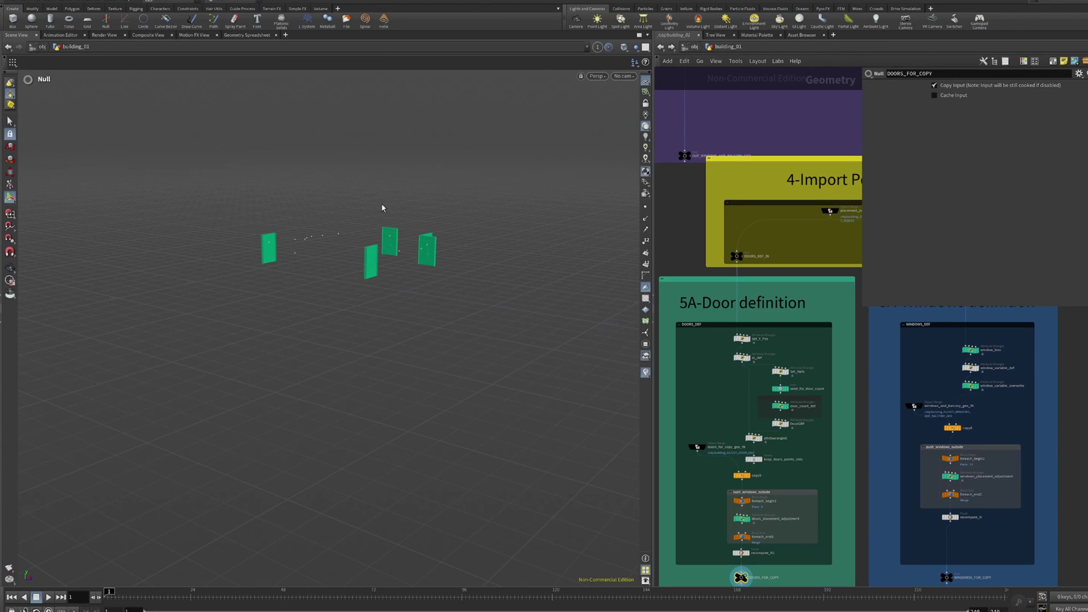
# Step: Display the WINDOWSS_FOR_COPY null in the 5A-Windows definition section and inspect the placed windows and balcony
pyautogui.scroll(-1, 844, 508)
pyautogui.moveTo(845, 509); pyautogui.dragTo(719, 431, button='middle')
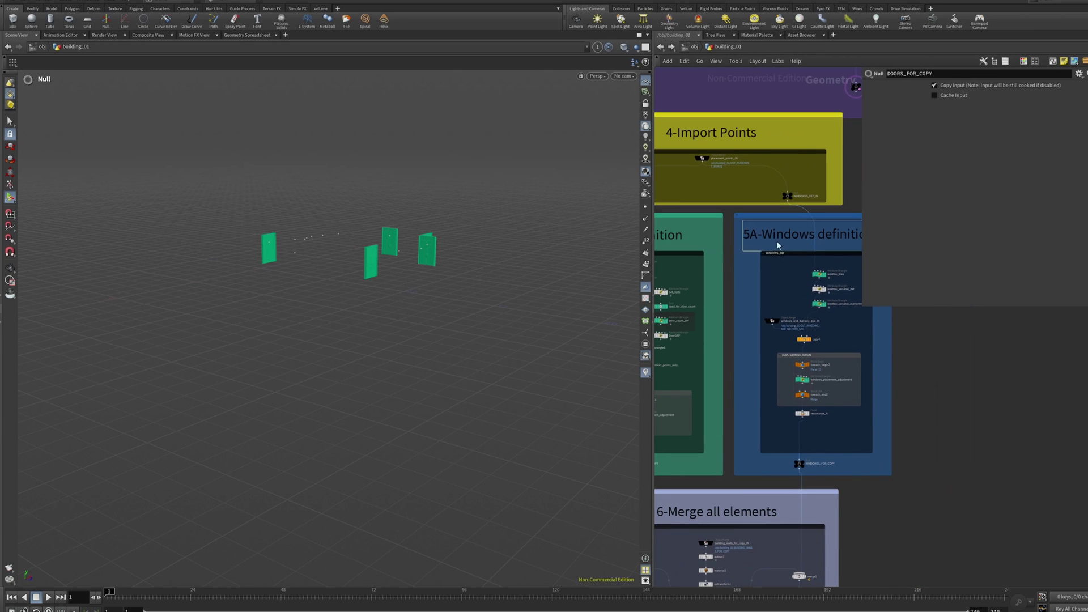
pyautogui.moveTo(747, 300); pyautogui.dragTo(716, 294, button='middle')
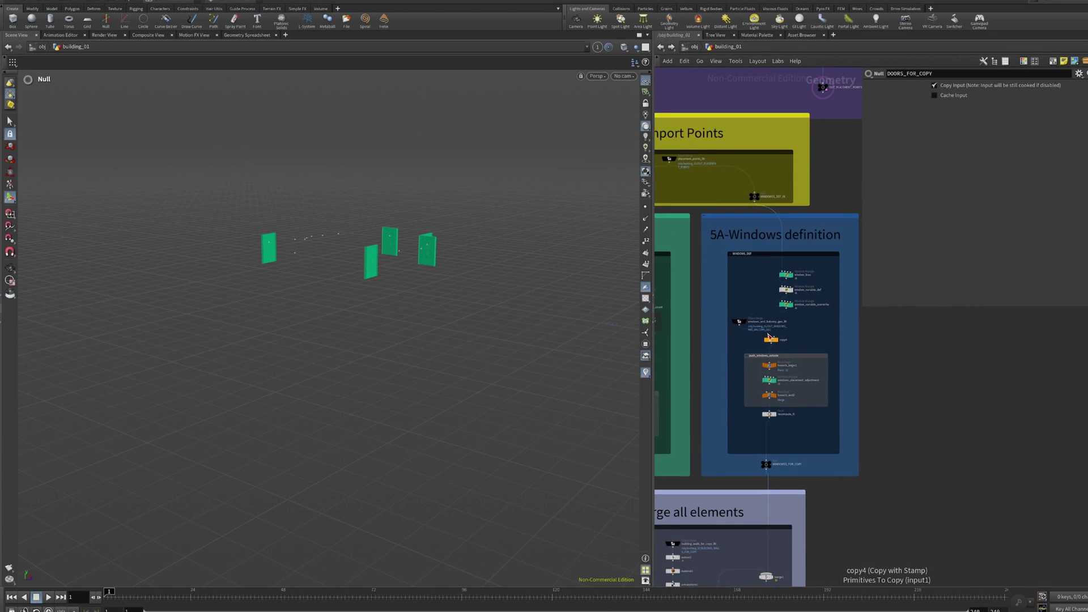
pyautogui.scroll(4, 771, 464)
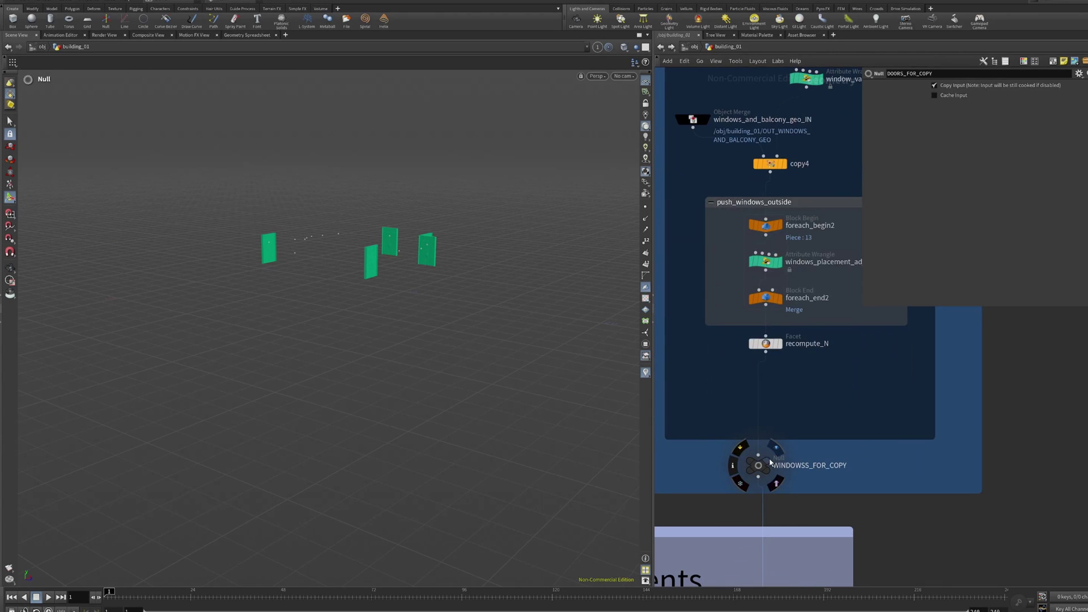
pyautogui.click(768, 455)
pyautogui.click(759, 467)
pyautogui.keyDown('alt'); pyautogui.moveTo(357, 321); pyautogui.dragTo(486, 346); pyautogui.keyUp('alt')
pyautogui.keyDown('alt'); pyautogui.moveTo(213, 275); pyautogui.dragTo(363, 255, button='right'); pyautogui.keyUp('alt')
pyautogui.keyDown('alt'); pyautogui.moveTo(362, 255); pyautogui.dragTo(401, 255); pyautogui.keyUp('alt')
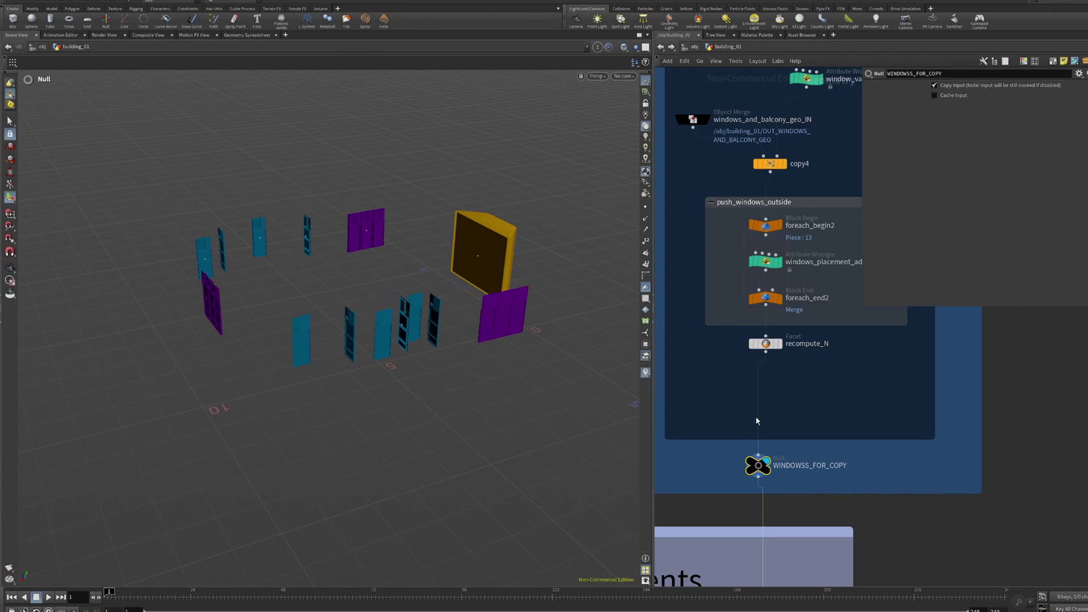
# Step: Examine the 6-Merge all elements section, including its Ground Floor and Other Floors groups
pyautogui.scroll(-4, 755, 417)
pyautogui.scroll(-3, 740, 397)
pyautogui.moveTo(764, 477); pyautogui.dragTo(872, 416, button='middle')
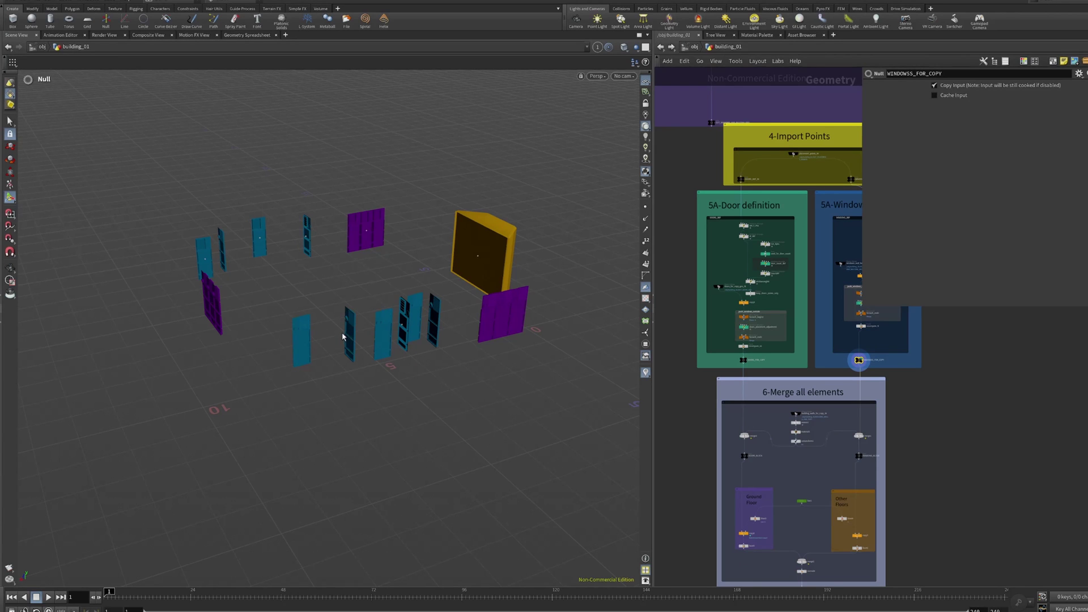
pyautogui.scroll(-2, 812, 449)
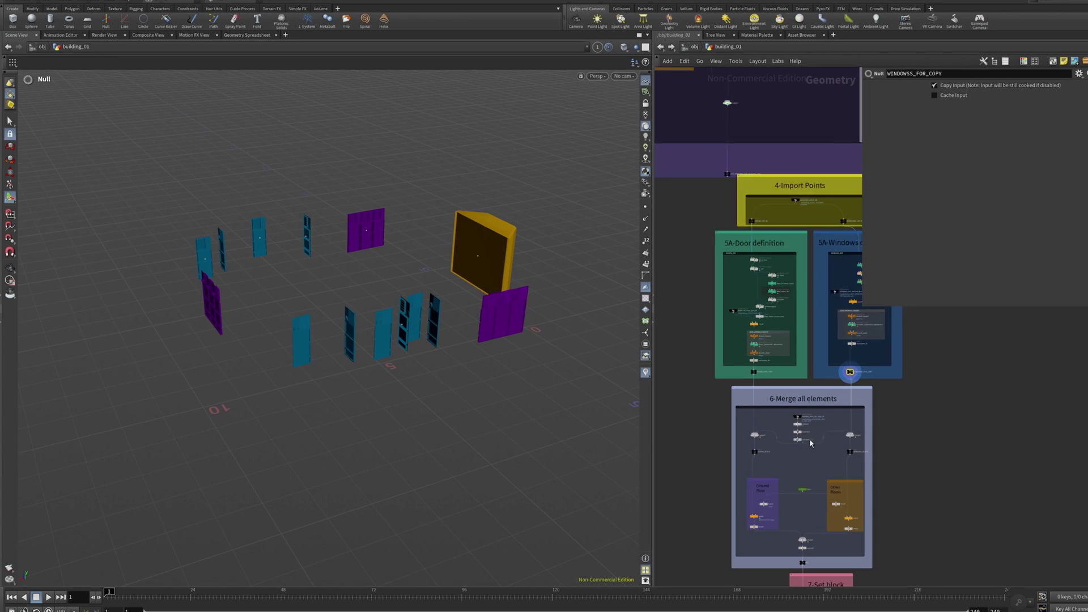
pyautogui.scroll(3, 807, 460)
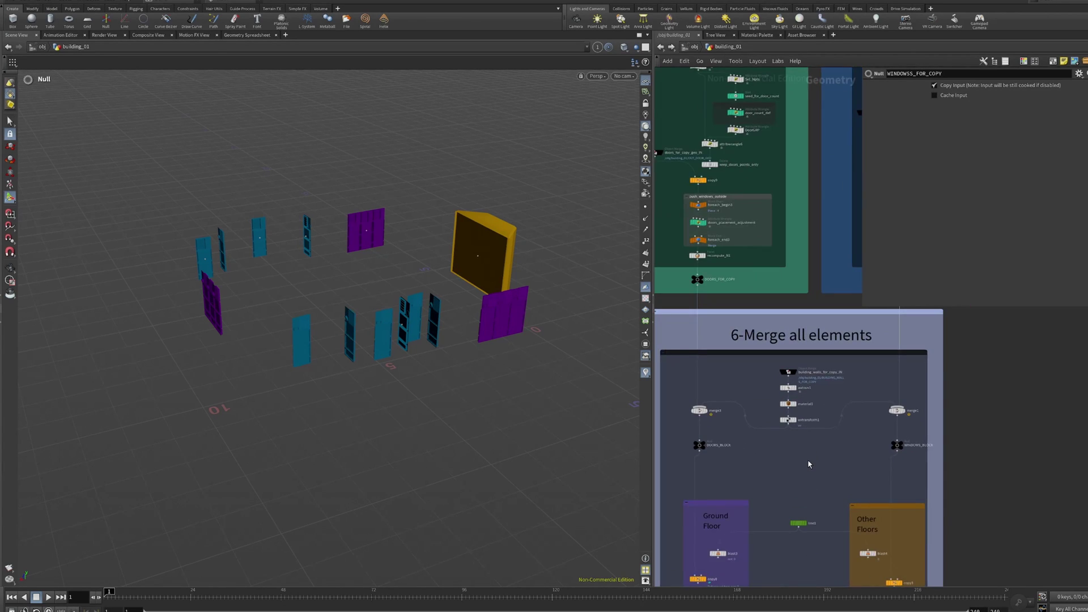
pyautogui.scroll(-2, 809, 464)
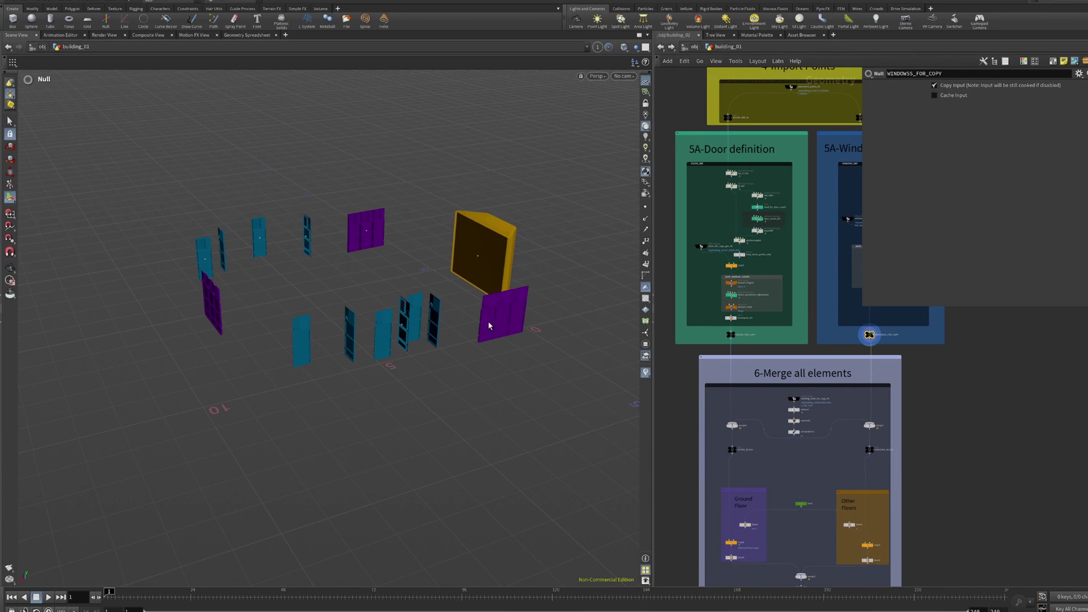
pyautogui.moveTo(801, 465); pyautogui.dragTo(743, 427, button='middle')
pyautogui.moveTo(756, 479); pyautogui.dragTo(769, 339, button='middle')
# Step: Display the ALL null at the end of the 6-Merge all elements section and inspect the assembled building
pyautogui.scroll(5, 778, 489)
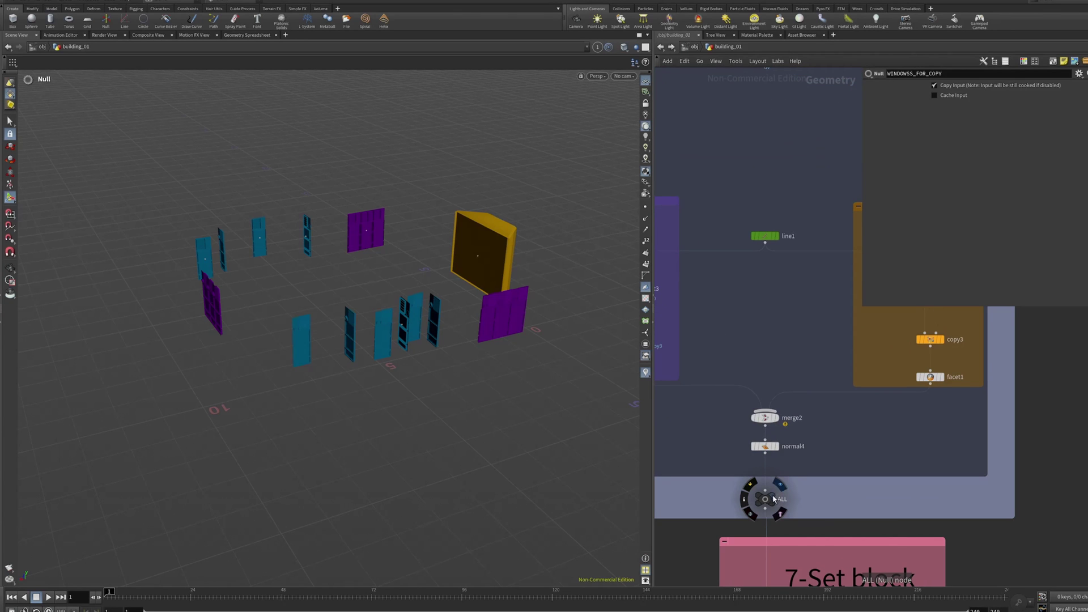
pyautogui.click(774, 497)
pyautogui.click(767, 501)
pyautogui.keyDown('alt'); pyautogui.moveTo(431, 346); pyautogui.dragTo(369, 335, button='right'); pyautogui.keyUp('alt')
pyautogui.keyDown('alt'); pyautogui.moveTo(368, 335); pyautogui.dragTo(425, 326); pyautogui.keyUp('alt')
pyautogui.keyDown('alt'); pyautogui.moveTo(425, 326); pyautogui.dragTo(381, 204, button='right'); pyautogui.keyUp('alt')
pyautogui.keyDown('alt'); pyautogui.moveTo(382, 204); pyautogui.dragTo(372, 363, button='middle'); pyautogui.keyUp('alt')
pyautogui.keyDown('alt'); pyautogui.moveTo(431, 267); pyautogui.dragTo(381, 238); pyautogui.keyUp('alt')
pyautogui.keyDown('alt'); pyautogui.moveTo(381, 238); pyautogui.dragTo(357, 265, button='right'); pyautogui.keyUp('alt')
pyautogui.keyDown('alt'); pyautogui.moveTo(421, 265); pyautogui.dragTo(340, 309, button='middle'); pyautogui.keyUp('alt')
pyautogui.keyDown('alt'); pyautogui.moveTo(341, 309); pyautogui.dragTo(363, 335, button='right'); pyautogui.keyUp('alt')
pyautogui.keyDown('alt'); pyautogui.moveTo(363, 334); pyautogui.dragTo(406, 325); pyautogui.keyUp('alt')
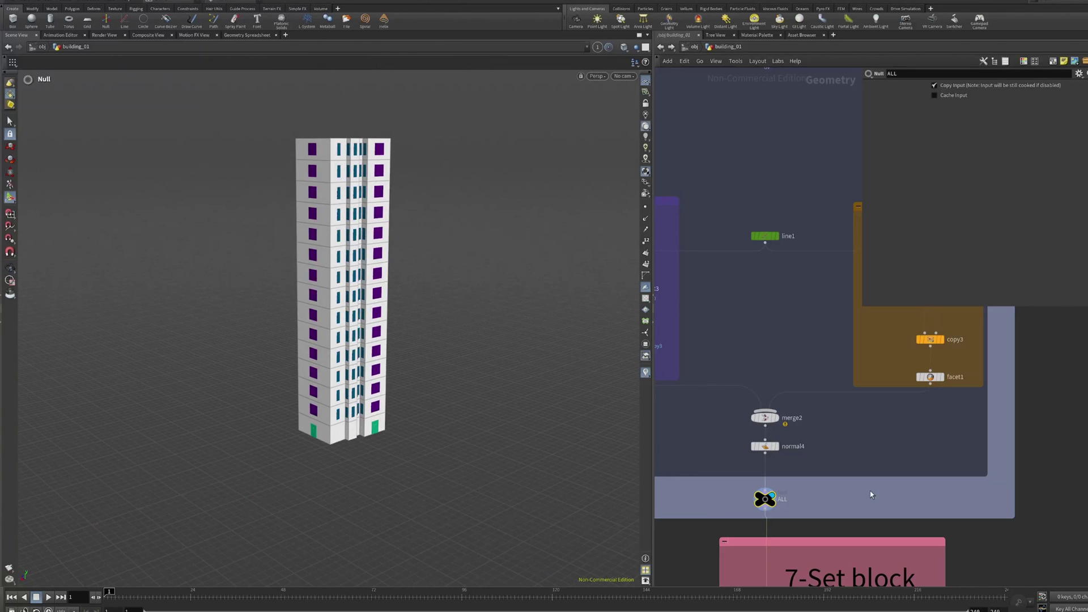
# Step: Display the unpack1 node at the end of the 7-Set block section and inspect the grid of copied buildings
pyautogui.scroll(-3, 862, 495)
pyautogui.moveTo(862, 495); pyautogui.dragTo(868, 315, button='middle')
pyautogui.scroll(-3, 959, 443)
pyautogui.moveTo(964, 449); pyautogui.dragTo(888, 421, button='middle')
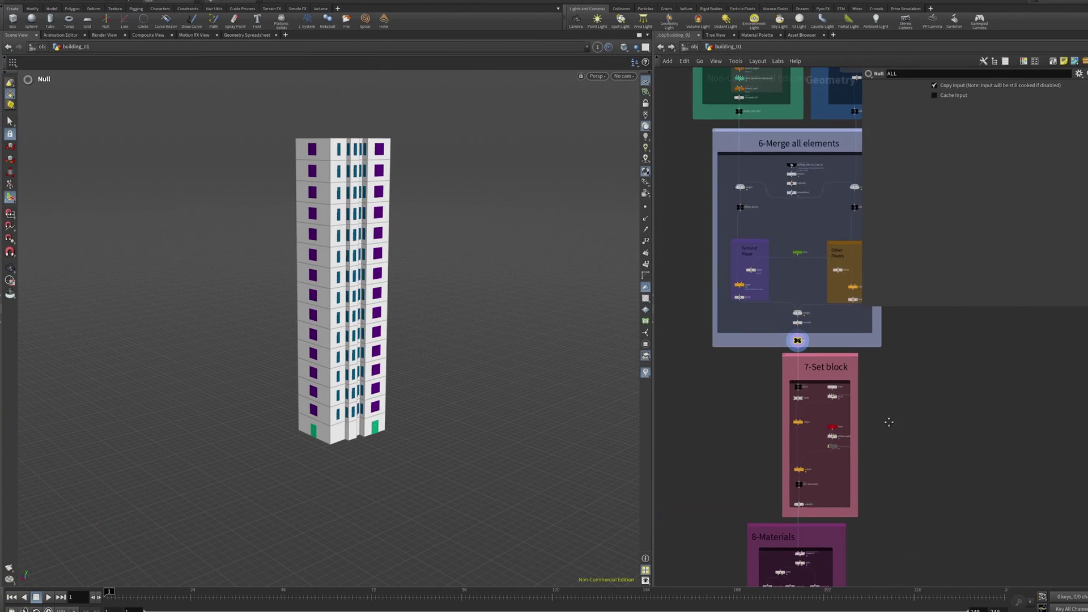
pyautogui.scroll(1, 888, 424)
pyautogui.scroll(4, 805, 526)
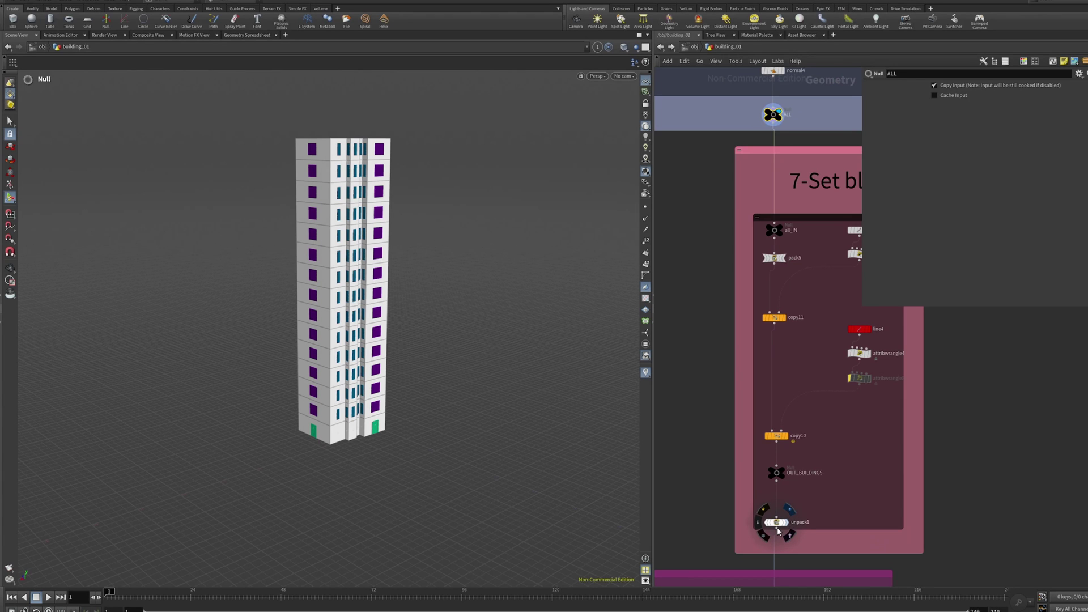
pyautogui.click(786, 522)
pyautogui.keyDown('alt'); pyautogui.moveTo(267, 430); pyautogui.dragTo(176, 553, button='right'); pyautogui.keyUp('alt')
pyautogui.keyDown('alt'); pyautogui.moveTo(238, 408); pyautogui.dragTo(342, 446); pyautogui.keyUp('alt')
# Step: Select line5 and line4 in turn in the 7-Set block section and compare how each line lays out the building copies
pyautogui.moveTo(846, 248); pyautogui.dragTo(787, 364, button='middle')
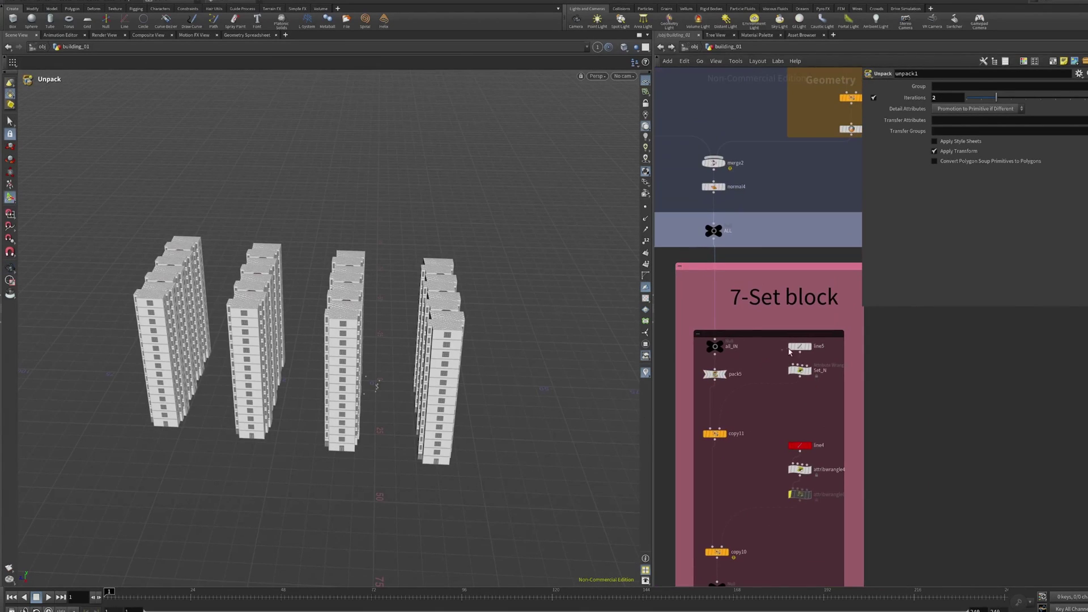
pyautogui.click(808, 348)
pyautogui.keyDown('alt'); pyautogui.moveTo(381, 449); pyautogui.dragTo(429, 400); pyautogui.keyUp('alt')
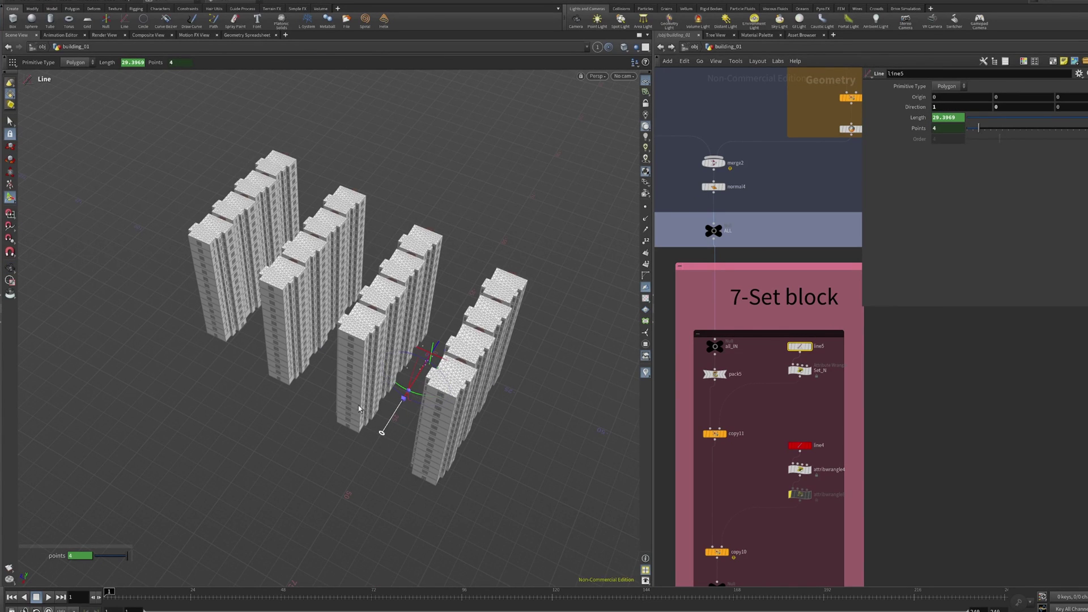
pyautogui.click(802, 446)
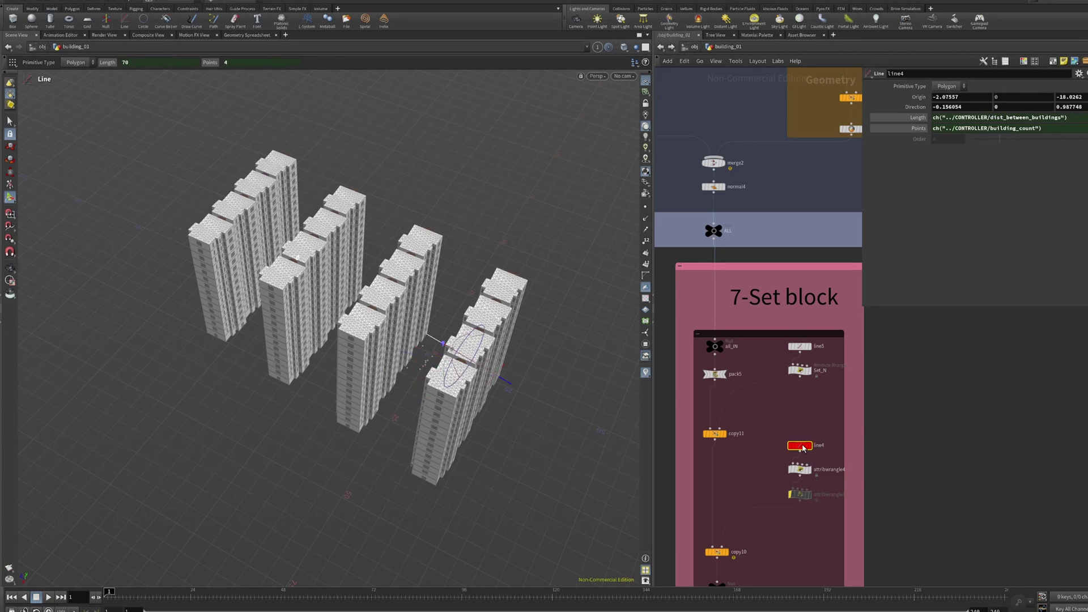
pyautogui.press('Escape')
pyautogui.moveTo(376, 418); pyautogui.dragTo(441, 496)
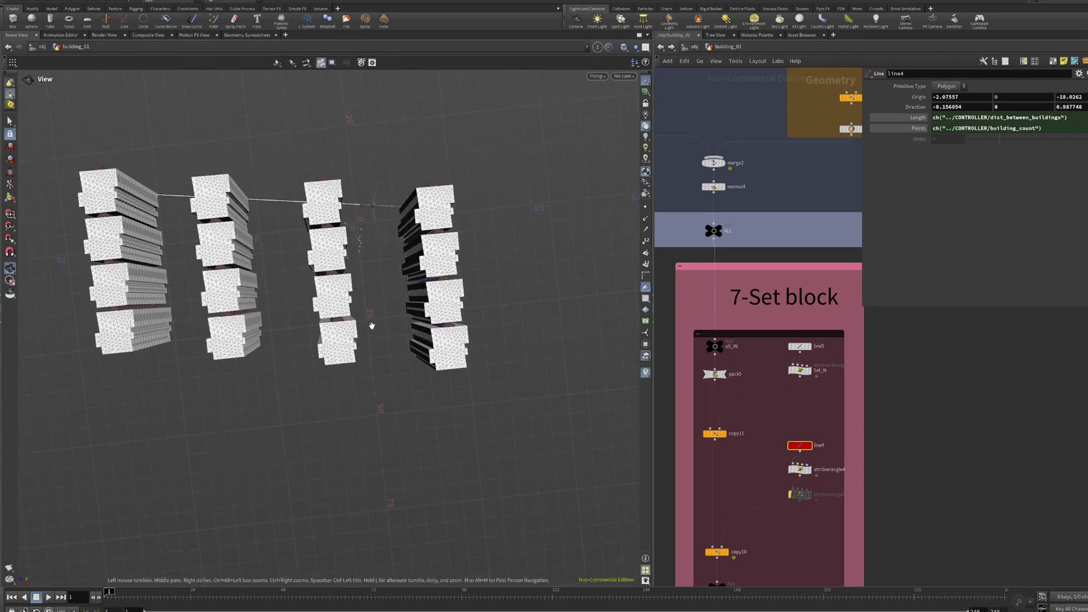
pyautogui.moveTo(371, 324); pyautogui.dragTo(402, 340)
pyautogui.press('Return')
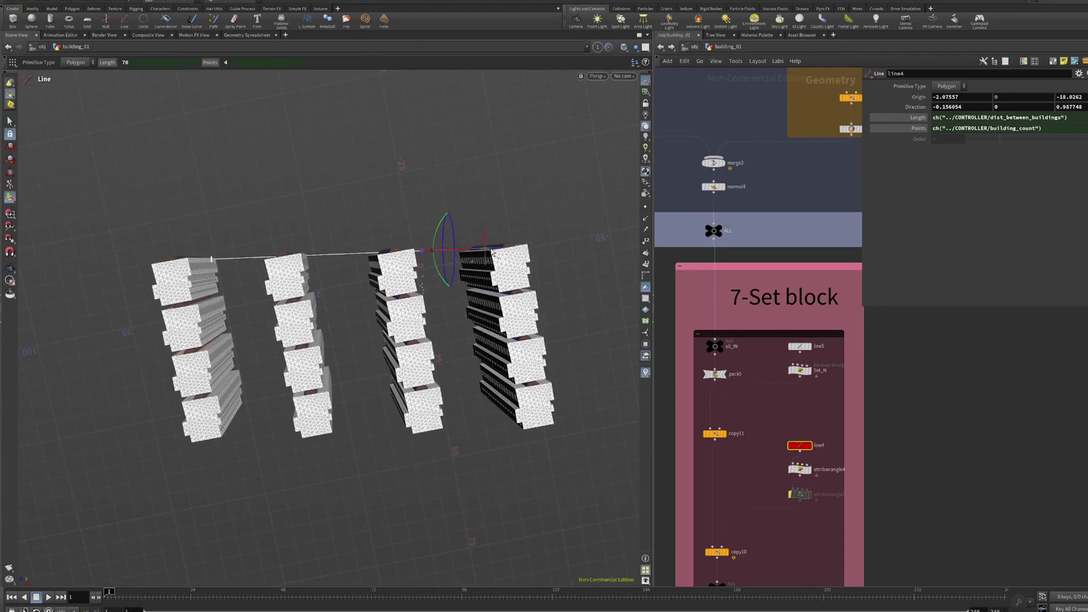
# Step: Display the output0 node below the 8-Materials section and inspect the final block of buildings
pyautogui.scroll(-3, 765, 530)
pyautogui.moveTo(765, 539); pyautogui.dragTo(785, 340, button='middle')
pyautogui.scroll(2, 782, 346)
pyautogui.moveTo(758, 451); pyautogui.dragTo(820, 264, button='middle')
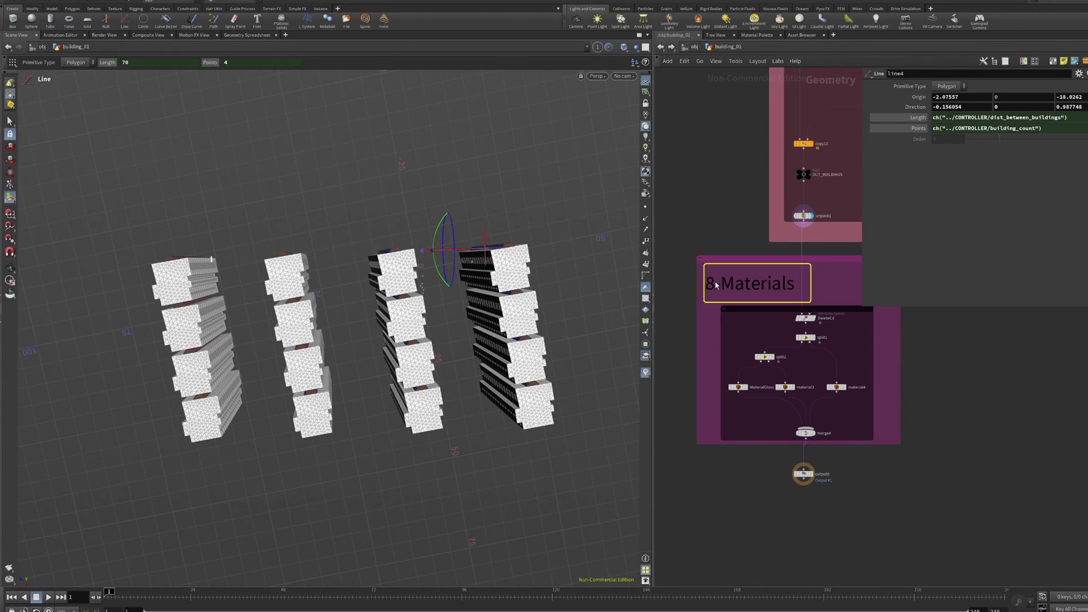
pyautogui.click(808, 476)
pyautogui.keyDown('alt'); pyautogui.moveTo(509, 460); pyautogui.dragTo(508, 381); pyautogui.keyUp('alt')
pyautogui.keyDown('alt'); pyautogui.moveTo(508, 400); pyautogui.dragTo(468, 518, button='right'); pyautogui.keyUp('alt')
pyautogui.keyDown('alt'); pyautogui.moveTo(469, 517); pyautogui.dragTo(432, 530); pyautogui.keyUp('alt')
pyautogui.keyDown('alt'); pyautogui.moveTo(433, 530); pyautogui.dragTo(389, 474, button='middle'); pyautogui.keyUp('alt')
pyautogui.keyDown('alt'); pyautogui.moveTo(389, 474); pyautogui.dragTo(524, 495); pyautogui.keyUp('alt')
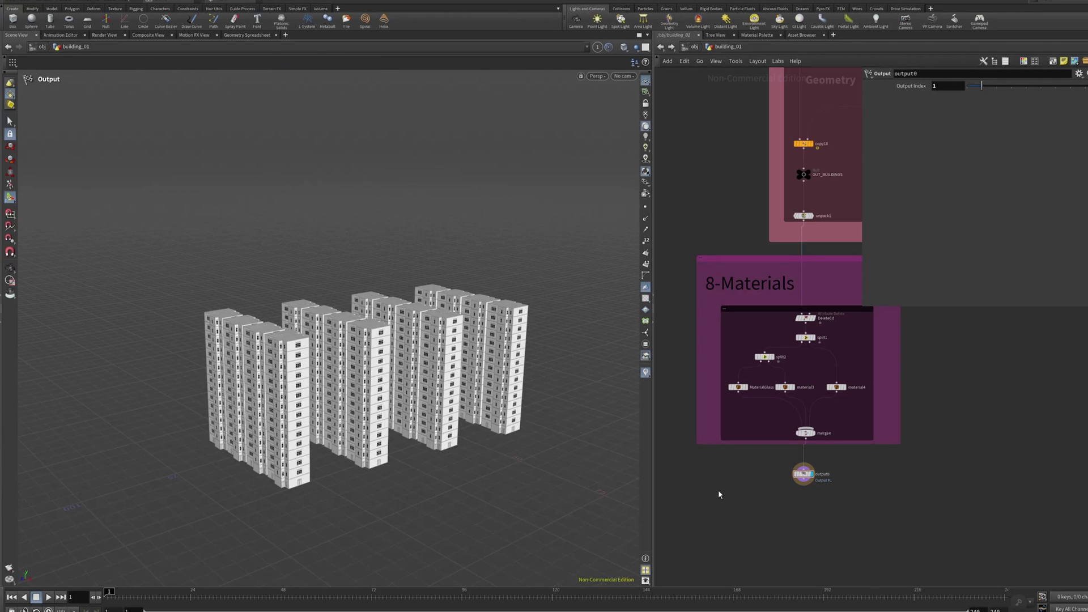
# Step: Return to the object level and open the lopnet1 network in the LOPS section
pyautogui.press('u')
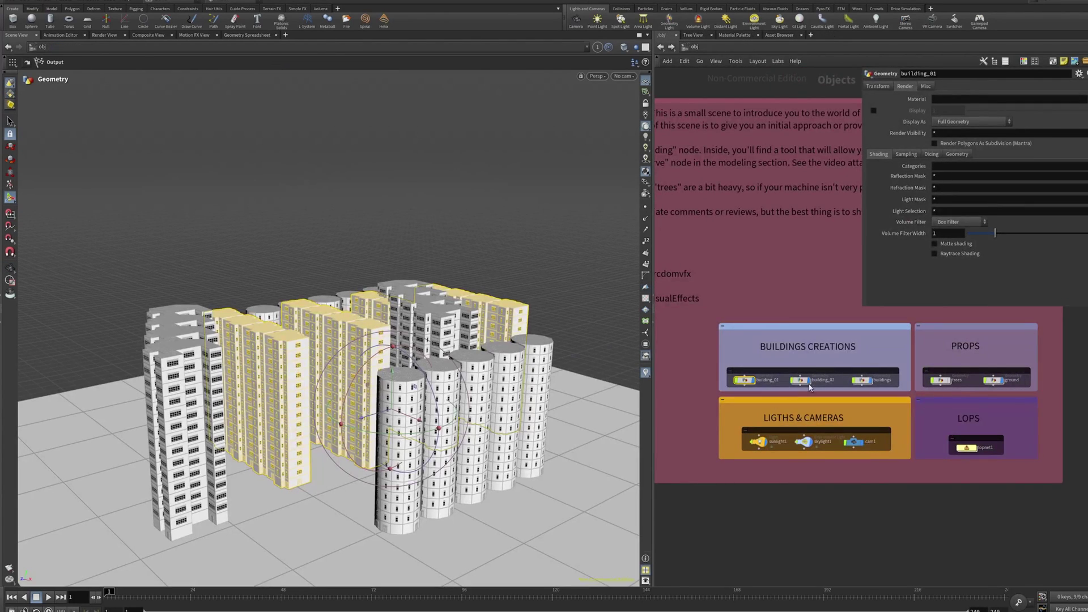
pyautogui.doubleClick(966, 447)
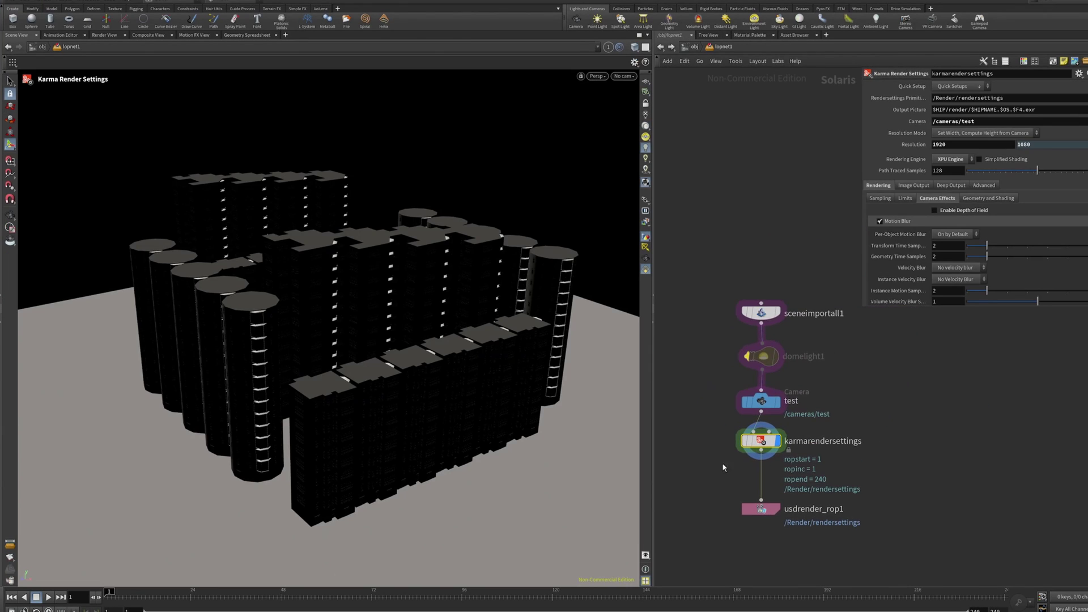
# Step: Enable the domelight1 node in the LOPS network and inspect the block of buildings under the HDRI lighting from several angles
pyautogui.click(741, 336)
pyautogui.moveTo(447, 391); pyautogui.dragTo(447, 348)
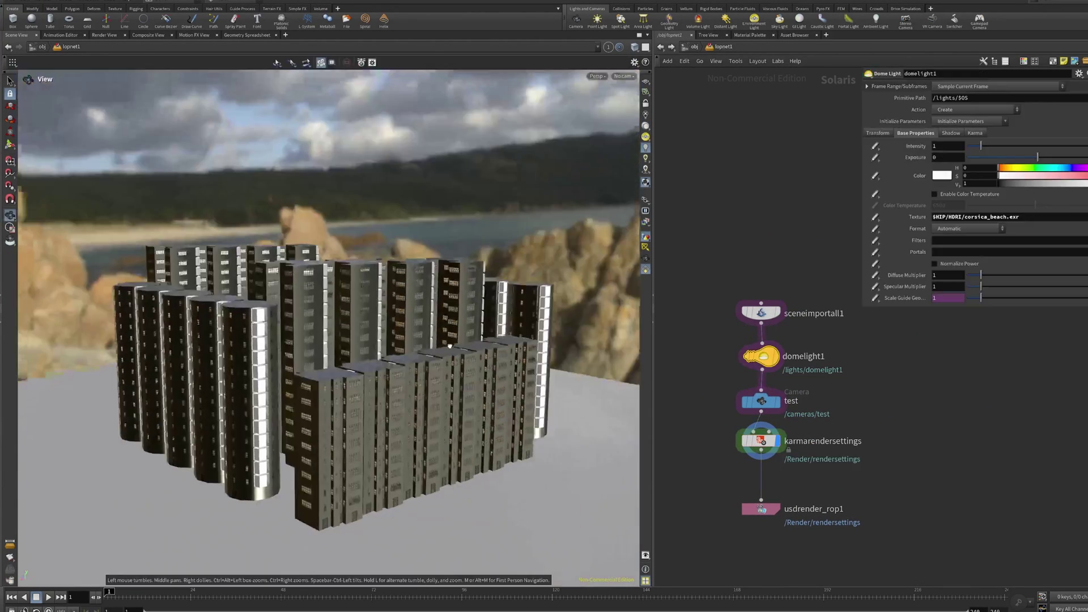
pyautogui.scroll(-3, 397, 368)
pyautogui.moveTo(374, 397); pyautogui.dragTo(391, 352)
pyautogui.moveTo(391, 352); pyautogui.dragTo(374, 370, button='middle')
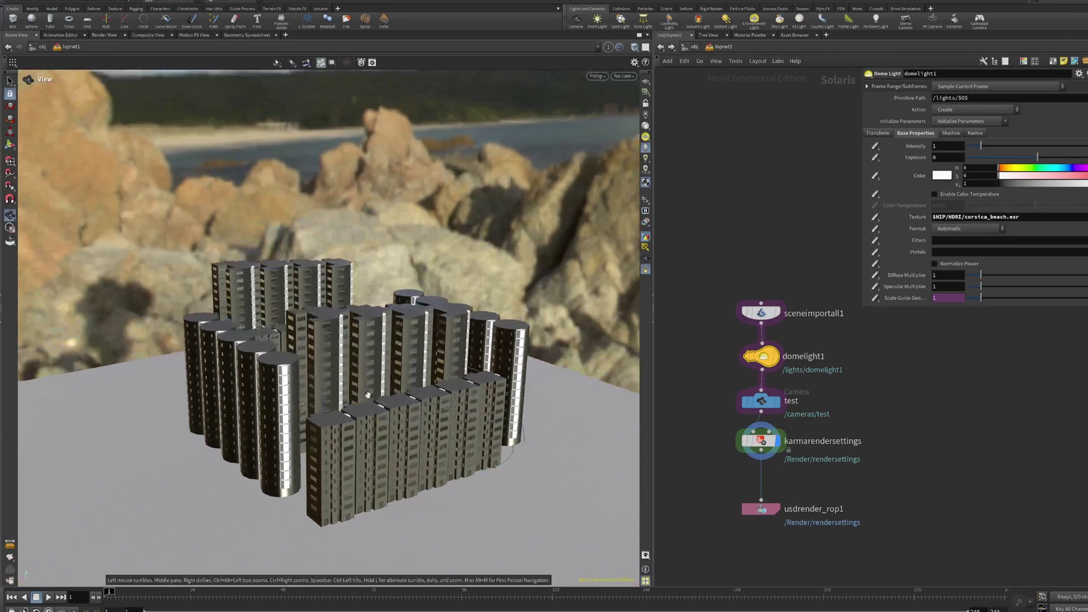
pyautogui.moveTo(366, 346); pyautogui.dragTo(363, 413)
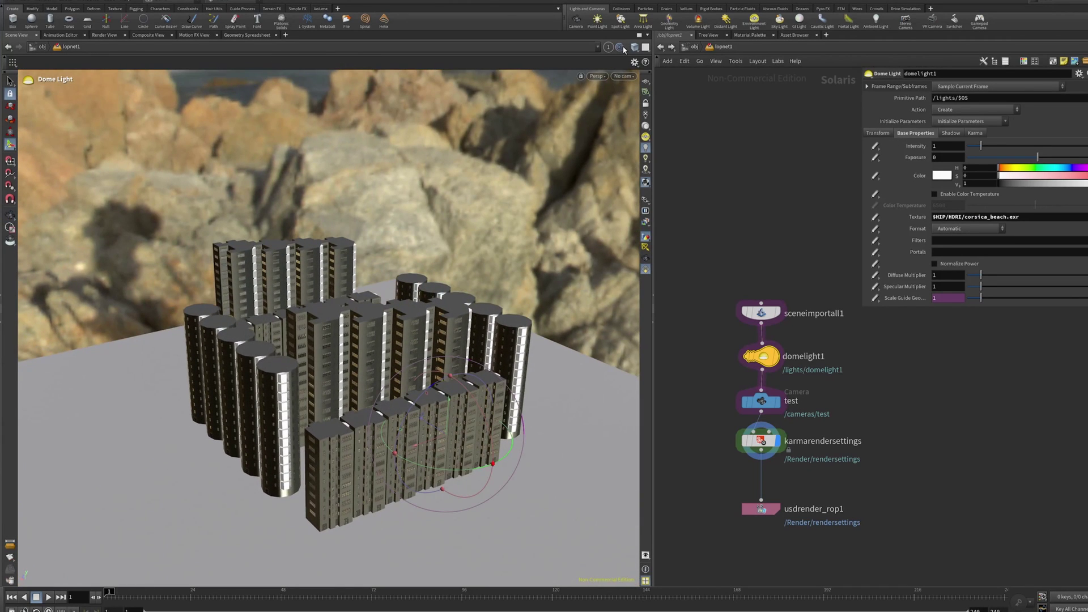
# Step: Switch the Solaris viewport to the Karma XPU renderer and display the karmarendersettings parameters
pyautogui.click(605, 77)
pyautogui.click(608, 134)
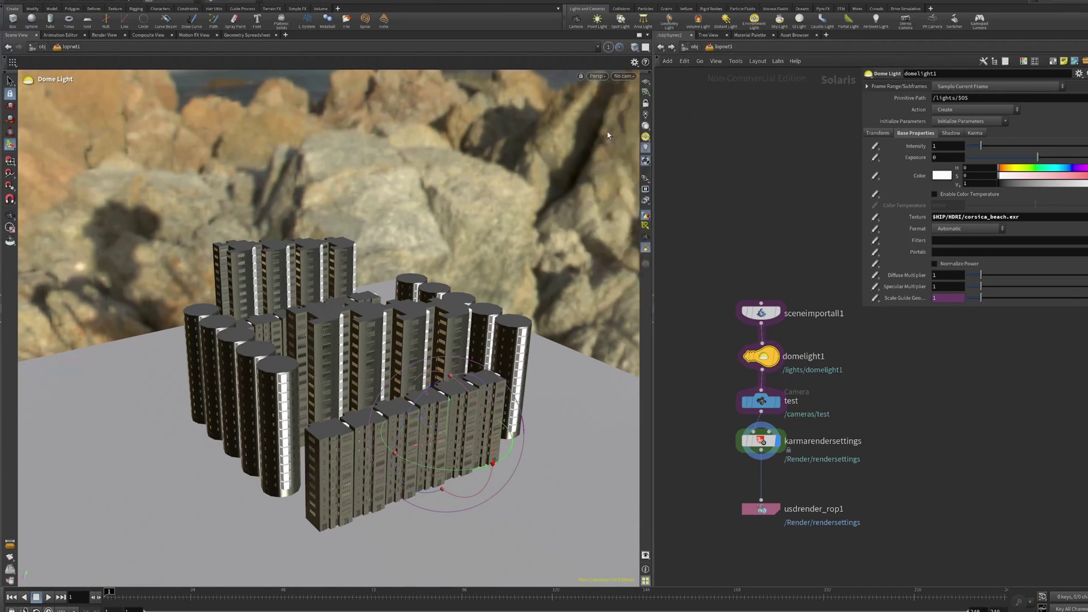
pyautogui.click(761, 441)
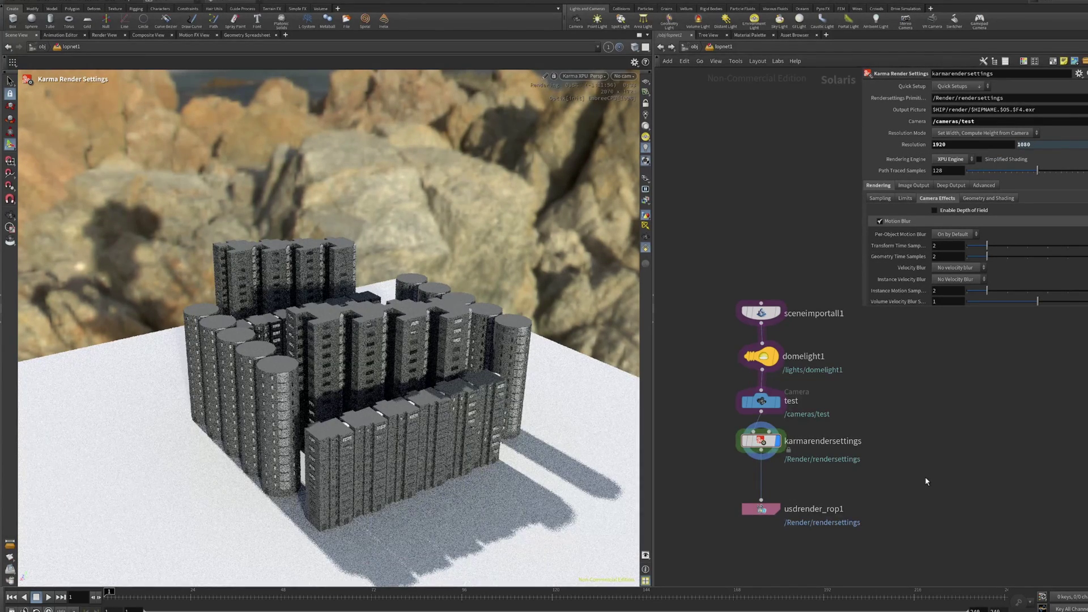
pyautogui.scroll(-1, 925, 479)
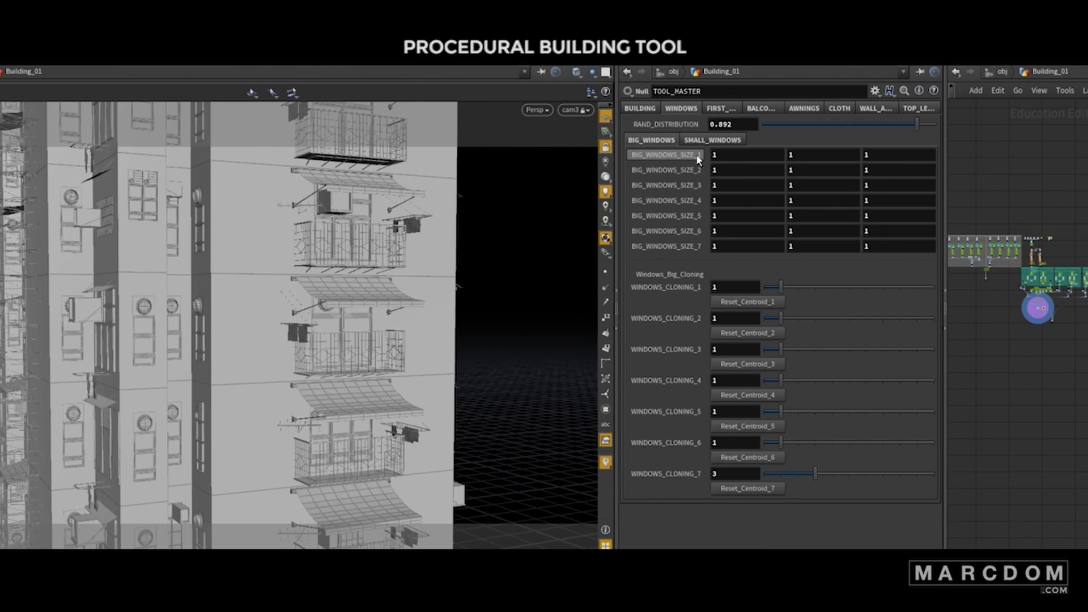
# Step: On TOOL_MASTER, vary BIG_WINDOWS_SIZE_1 and WINDOWS_CLONING_1 for the big windows, and bring up the SMALL_WINDOWS parameters
pyautogui.moveTo(722, 156)
pyautogui.mouseDown(button='middle')
pyautogui.moveTo(756, 158)
pyautogui.moveTo(723, 156)
pyautogui.mouseUp(button='middle')
pyautogui.moveTo(808, 155); pyautogui.dragTo(835, 169, button='middle')
pyautogui.moveTo(781, 287); pyautogui.dragTo(735, 295)
pyautogui.click(710, 140)
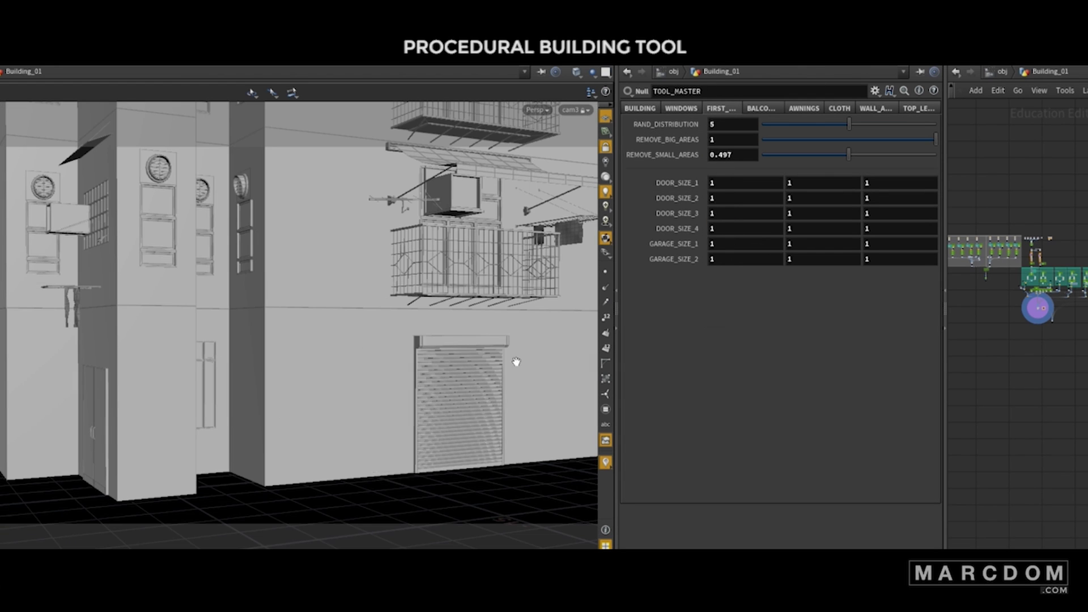
# Step: Change the GARAGE_SIZE_1 scale for the first level and raise BALCONY_RAND for the balconies
pyautogui.moveTo(712, 244); pyautogui.dragTo(712, 244, button='middle')
pyautogui.moveTo(801, 244); pyautogui.dragTo(883, 243, button='middle')
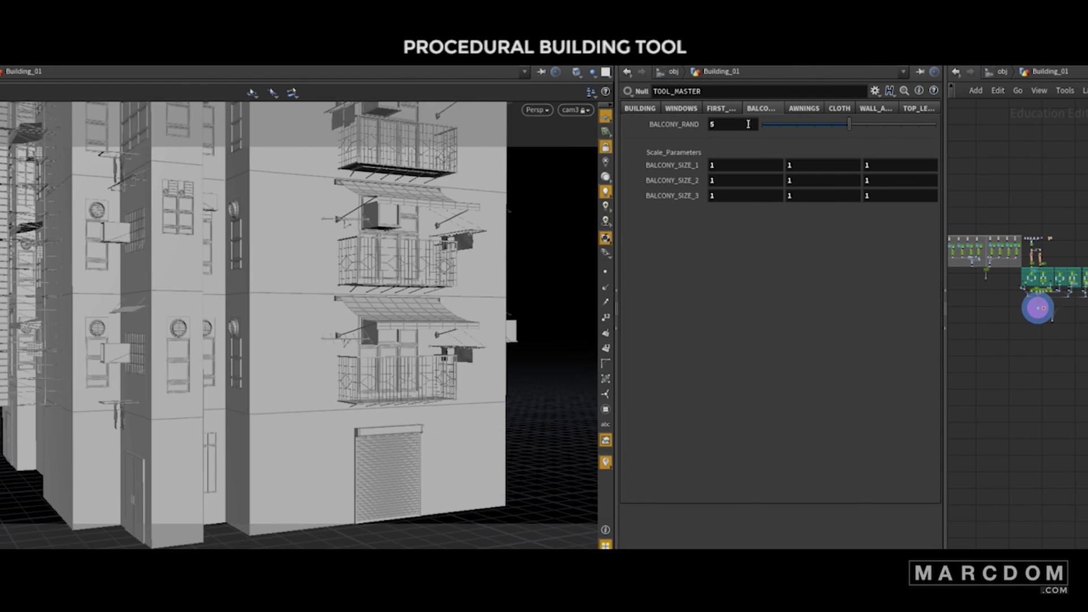
pyautogui.moveTo(849, 124); pyautogui.dragTo(884, 124)
# Step: Adjust the CLOSE_AWNING_SIZE and AWNING_SIZE_1 scales for the awnings and go on to the cloth randomization parameter
pyautogui.moveTo(718, 182); pyautogui.dragTo(746, 181, button='middle')
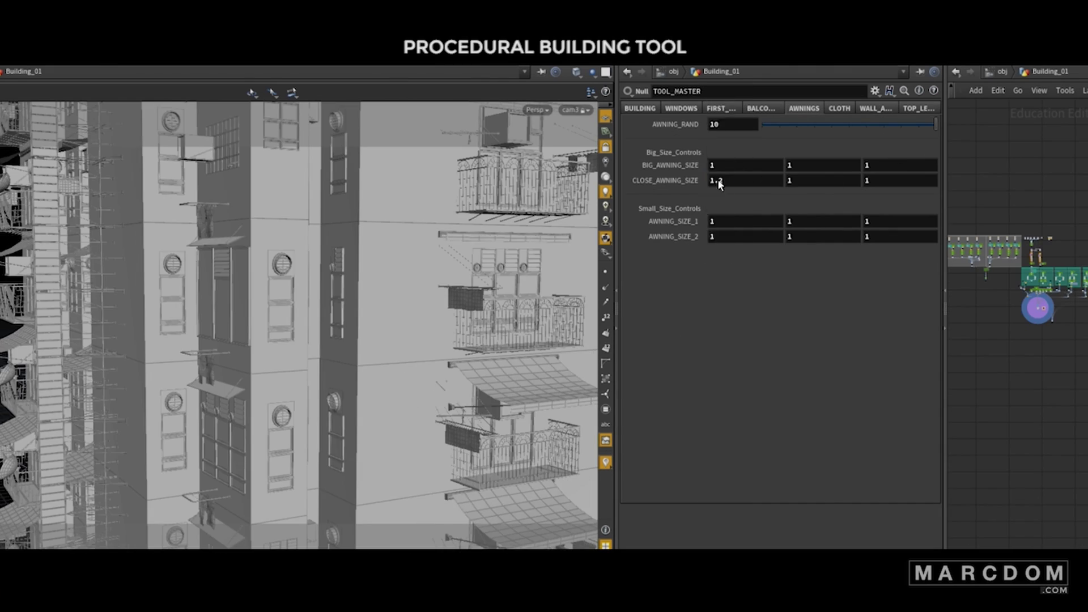
pyautogui.moveTo(711, 221); pyautogui.dragTo(709, 216, button='middle')
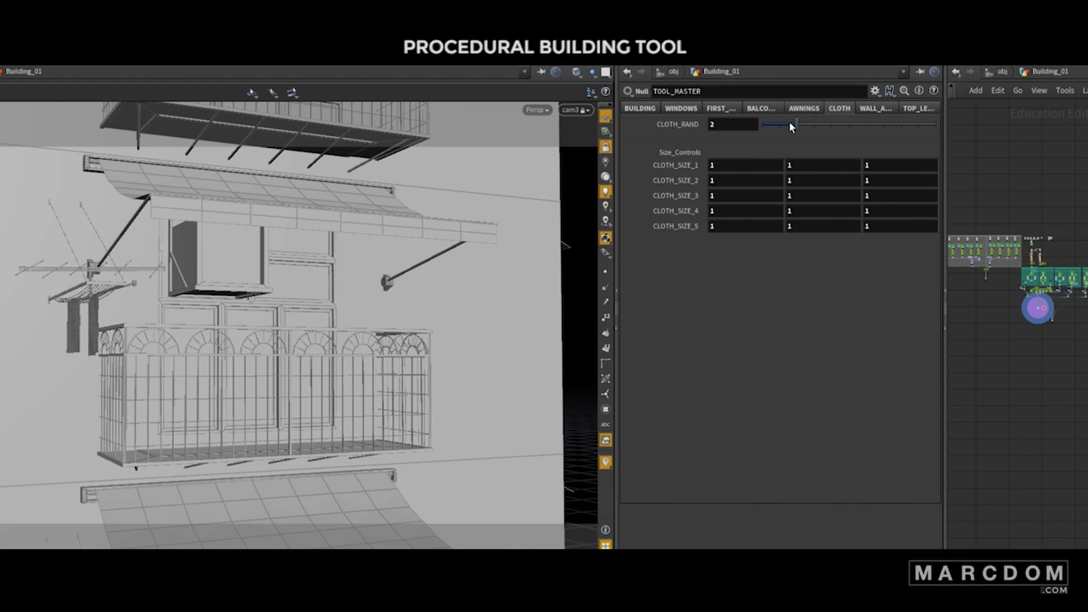
pyautogui.rightClick(712, 122)
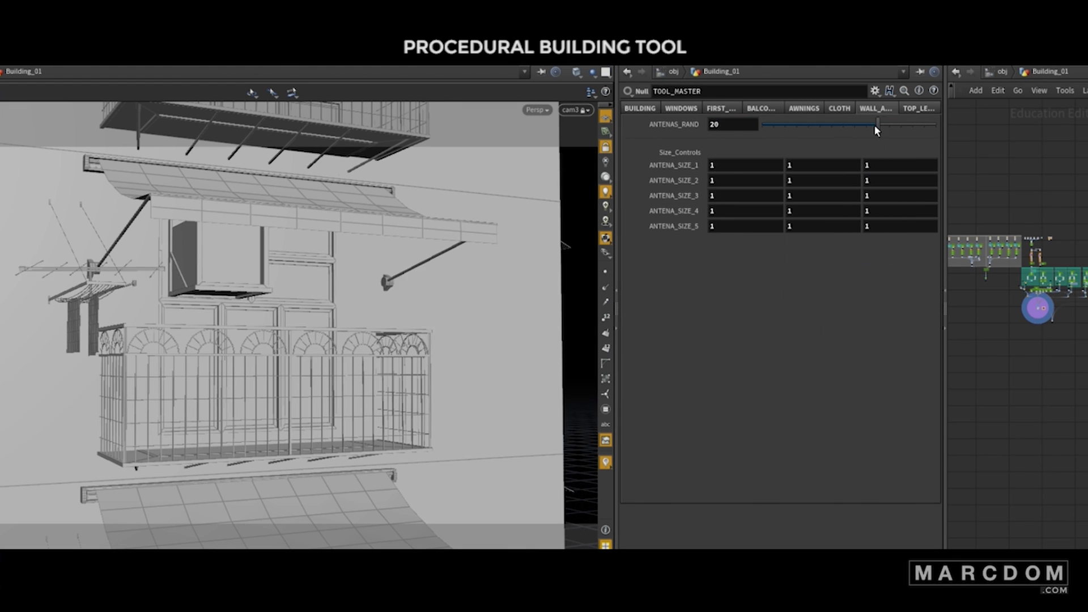